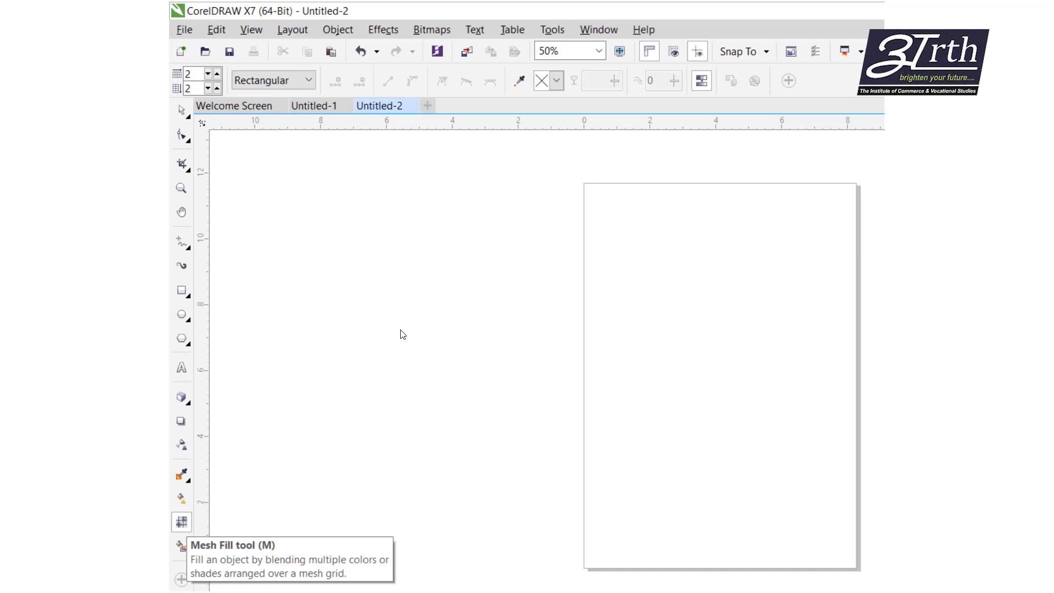
left_click(181, 545)
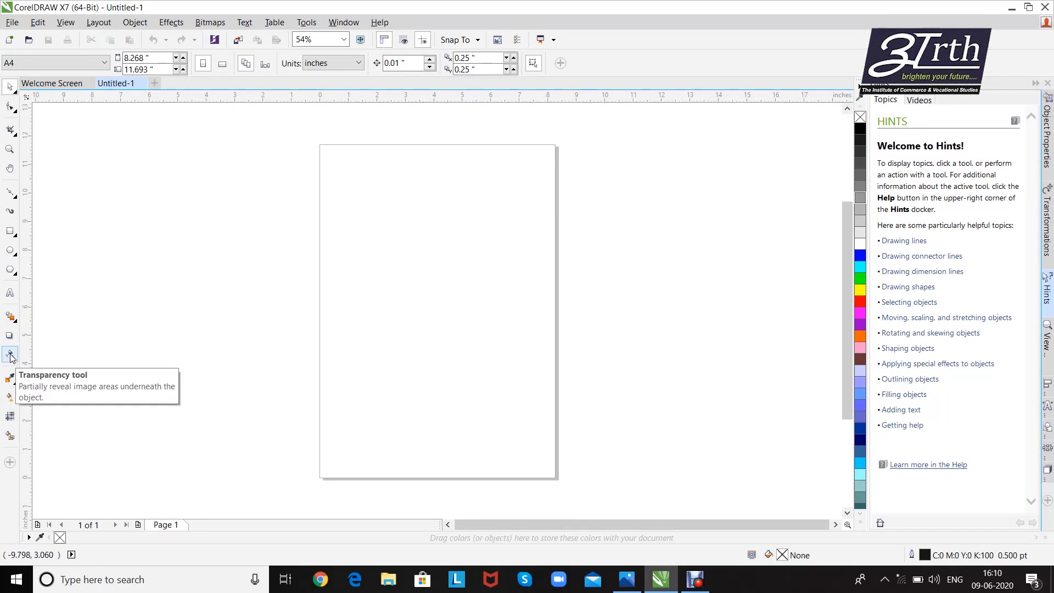
Step: Draw a rectangle about 5.98 by 4.63 inches in the upper middle of the page and fill it red
left_click(10, 231)
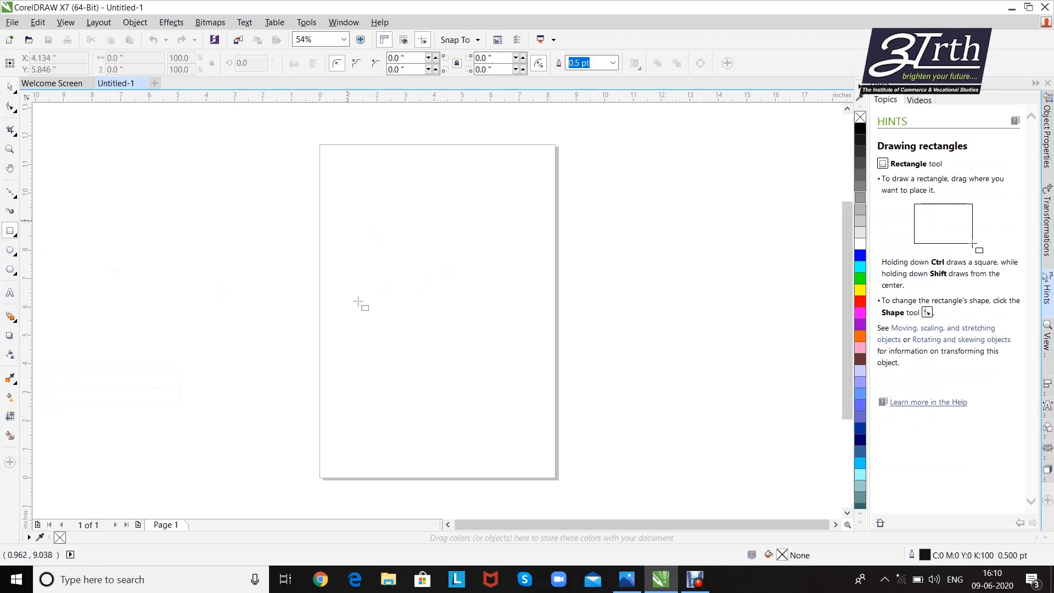
mouse_move(347, 220)
left_mouse_down()
mouse_move(488, 347)
mouse_move(517, 352)
left_mouse_up()
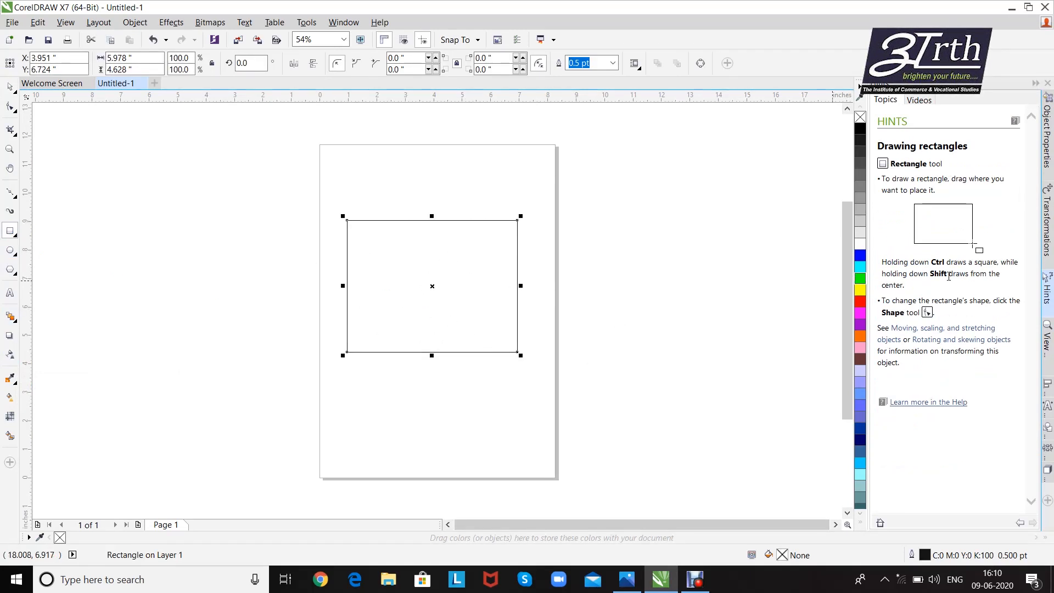
left_click_drag(860, 309, 464, 287)
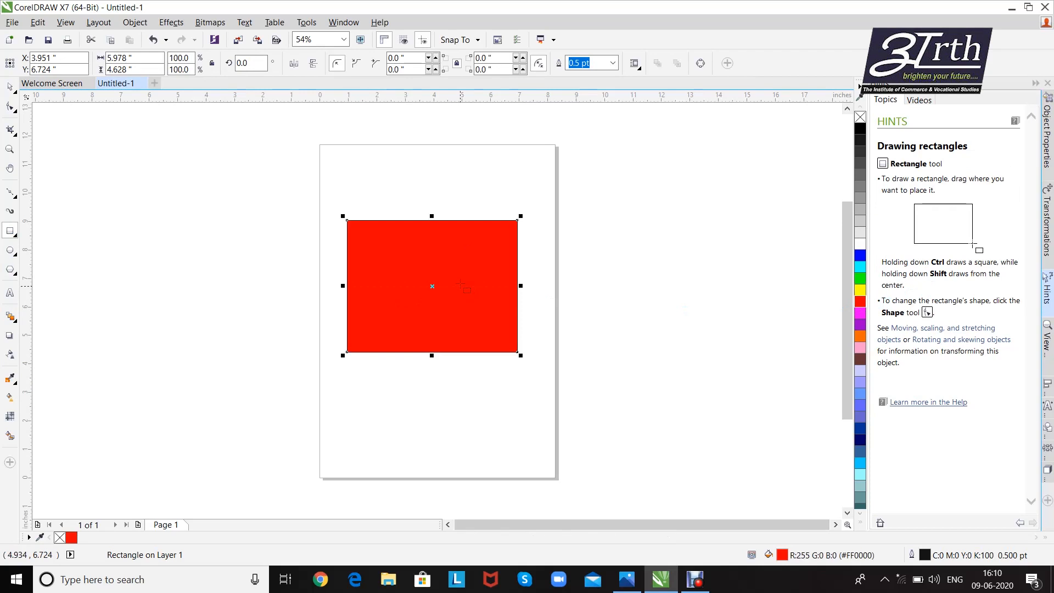
Step: Apply a uniform transparency of 50 to the red rectangle
left_click(10, 86)
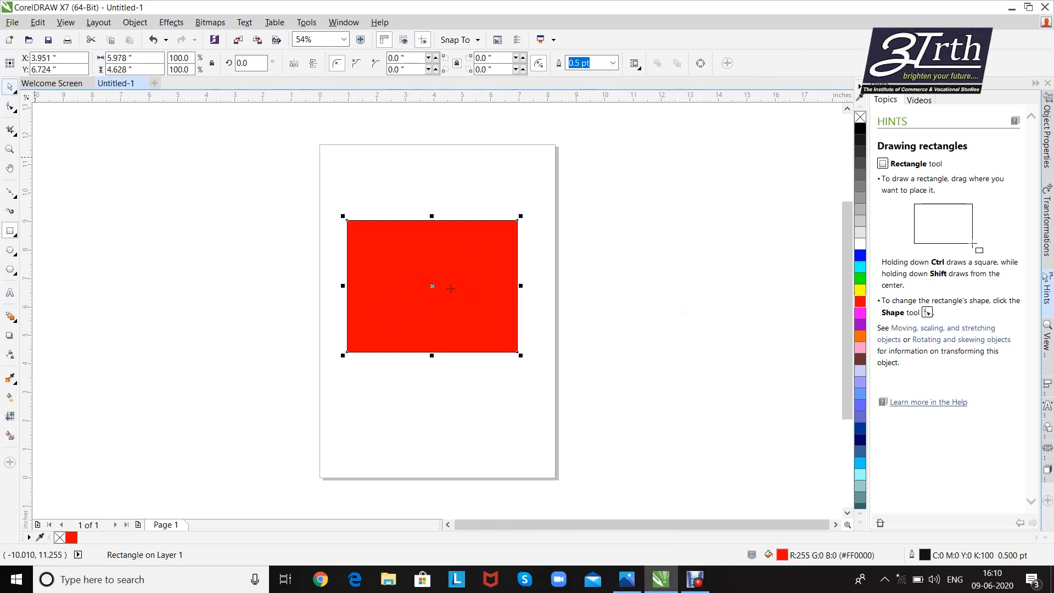
left_click(405, 242)
left_click(406, 242)
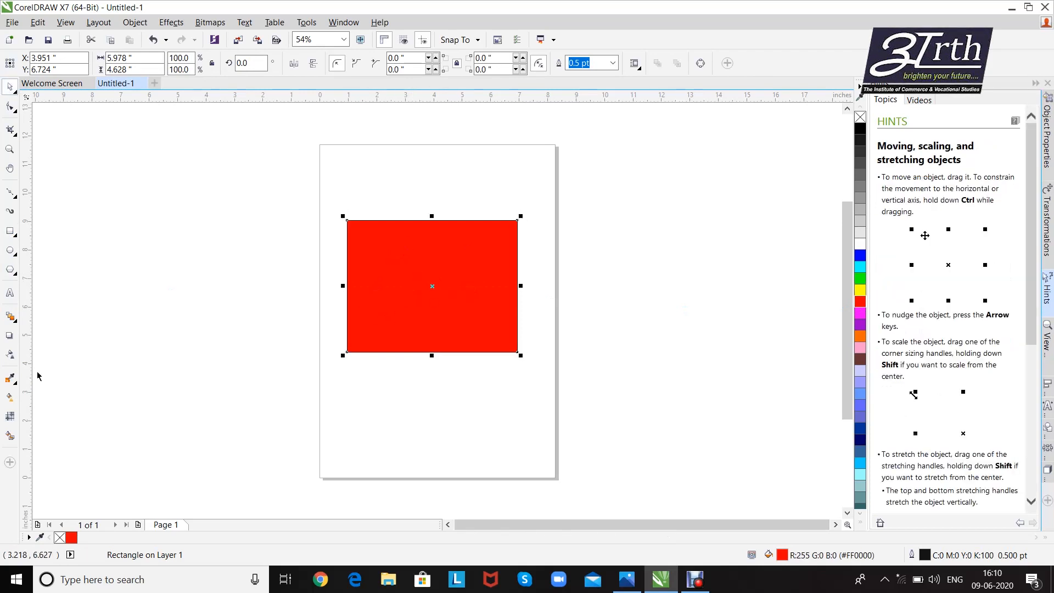
left_click(10, 356)
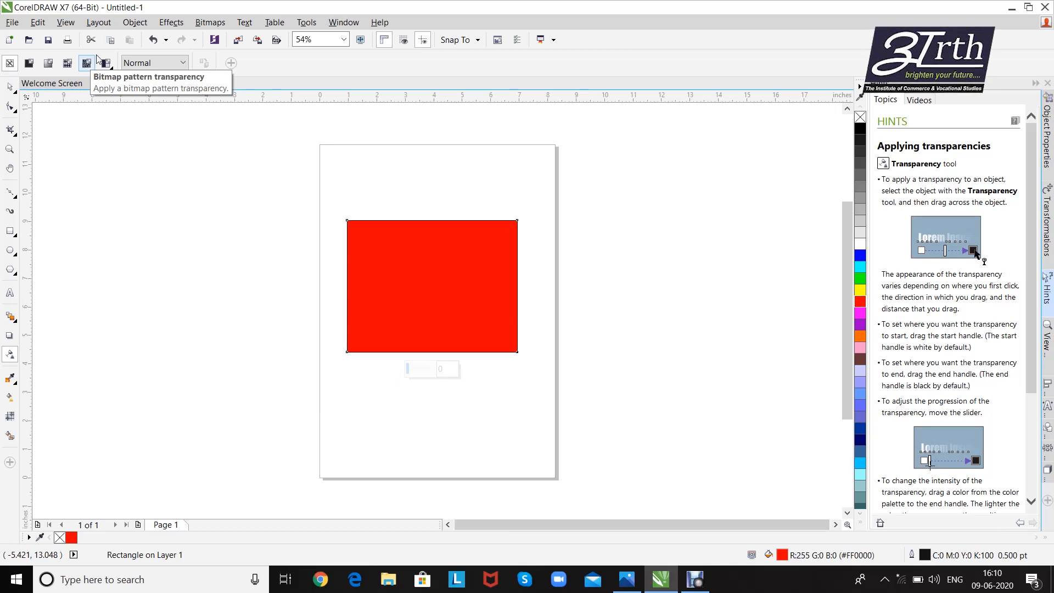
left_click(29, 63)
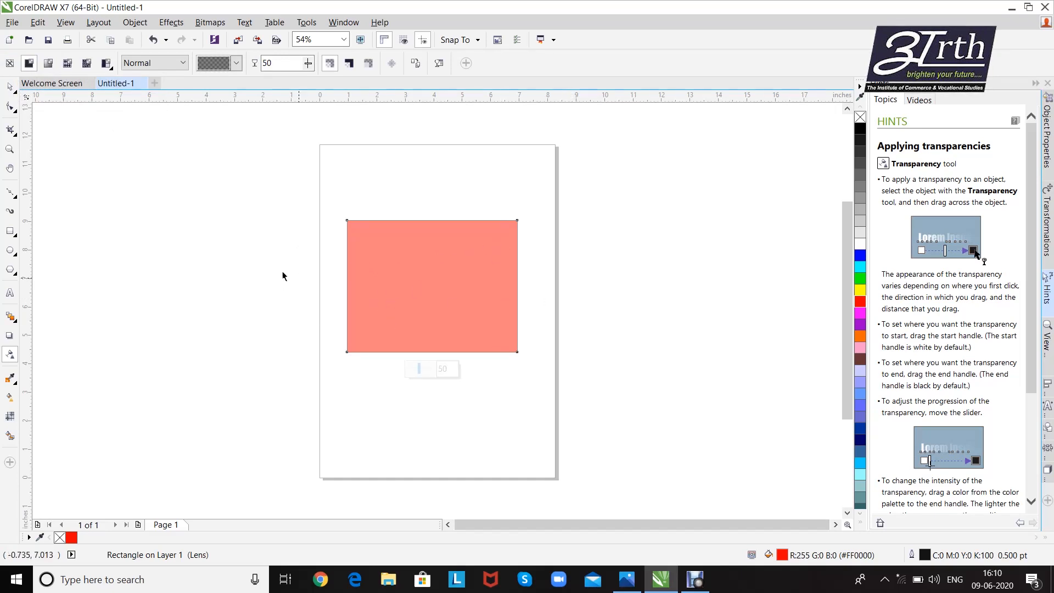
Step: Switch the rectangle's transparency to a linear fountain transparency at a 0° angle
left_click(48, 64)
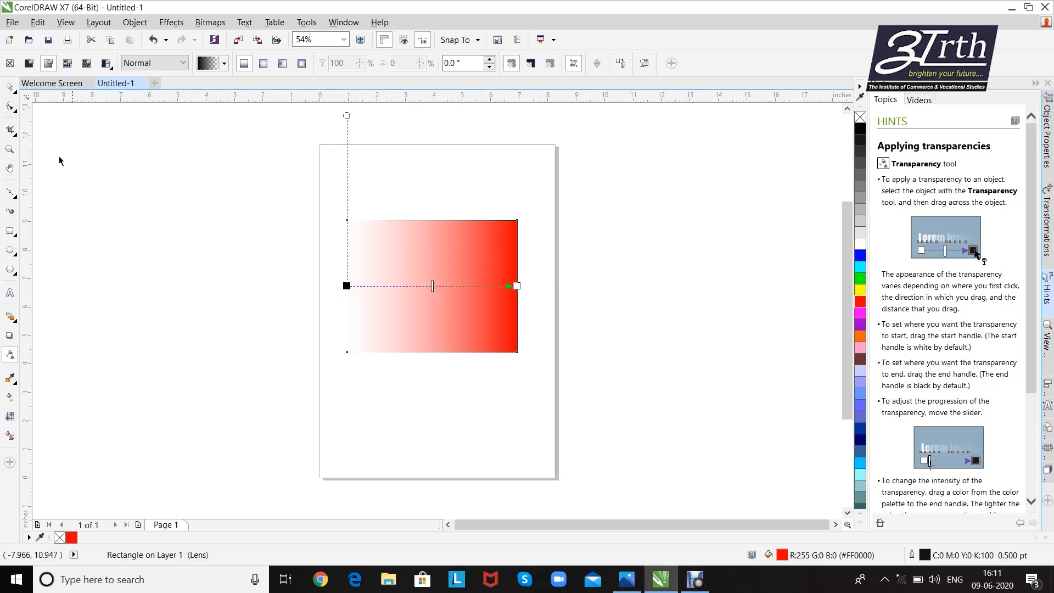
left_click(10, 231)
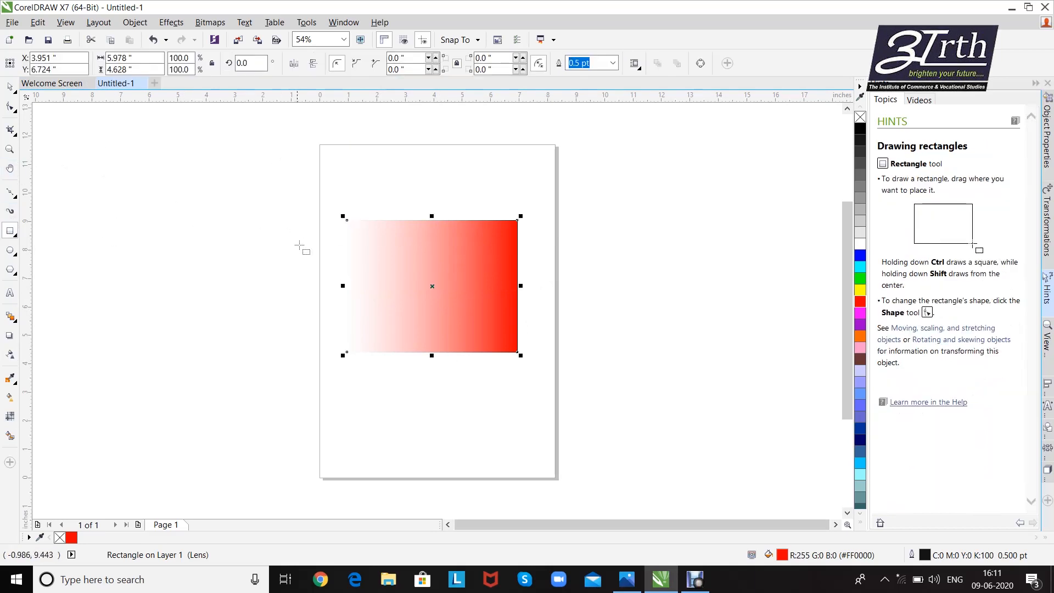
left_click(10, 86)
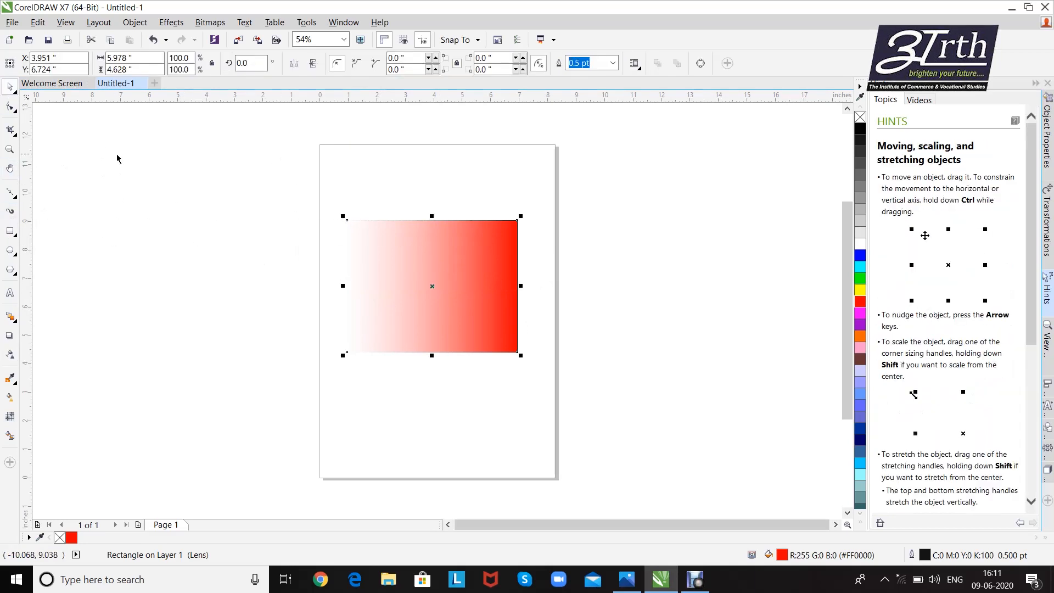
Step: Set the page background to a solid medium blue in the document options
left_click(98, 23)
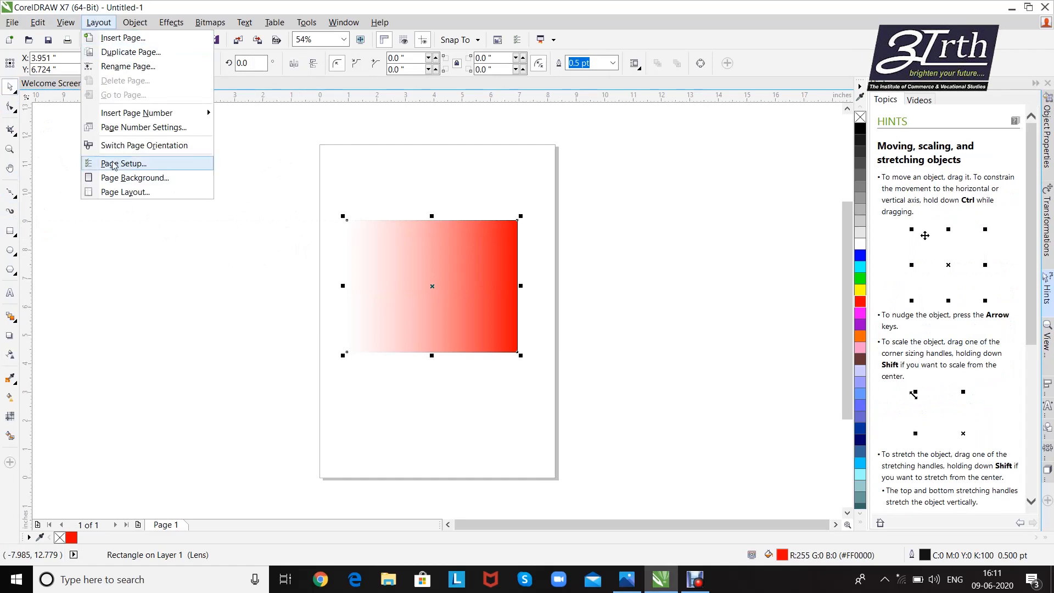
key("Escape")
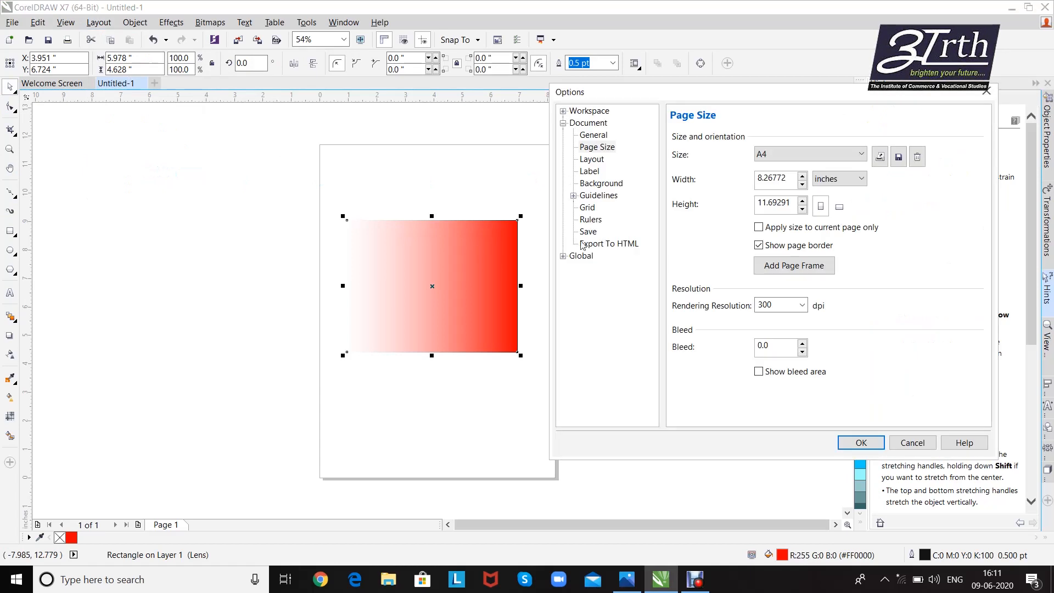
left_click(596, 184)
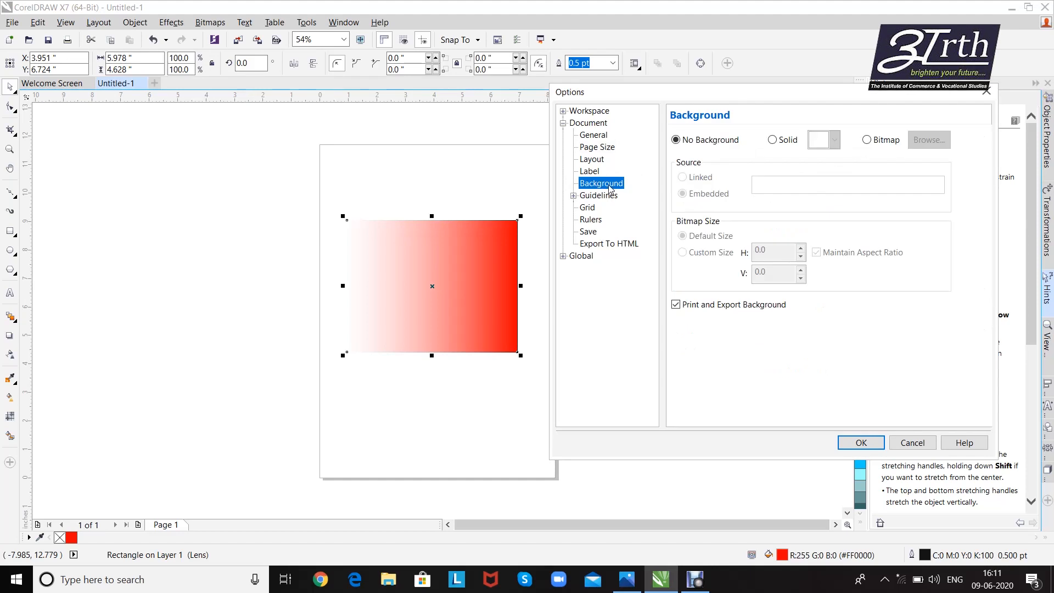
left_click(773, 140)
left_click(835, 141)
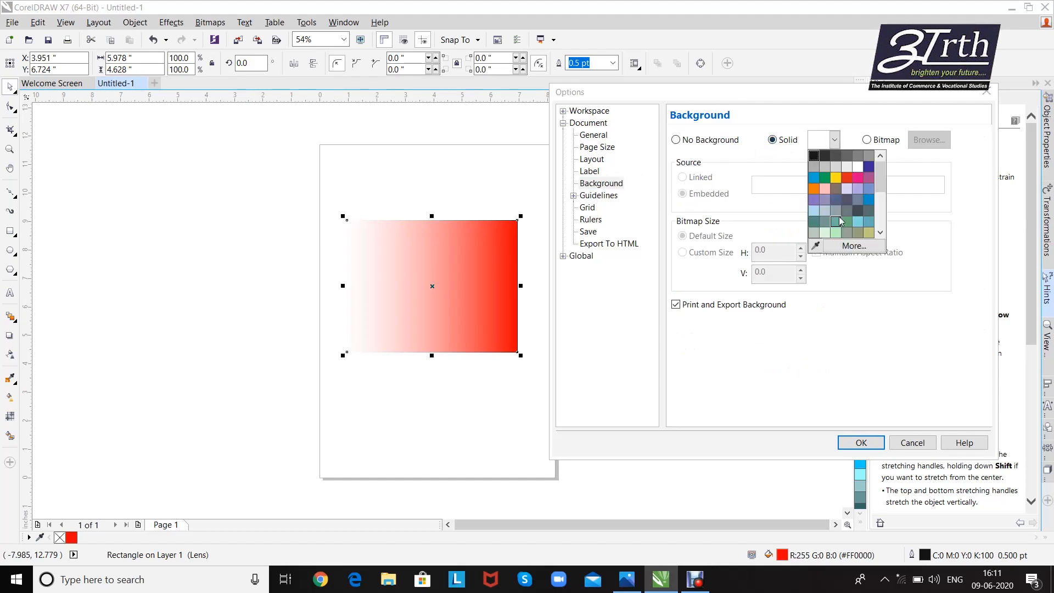
left_click(868, 189)
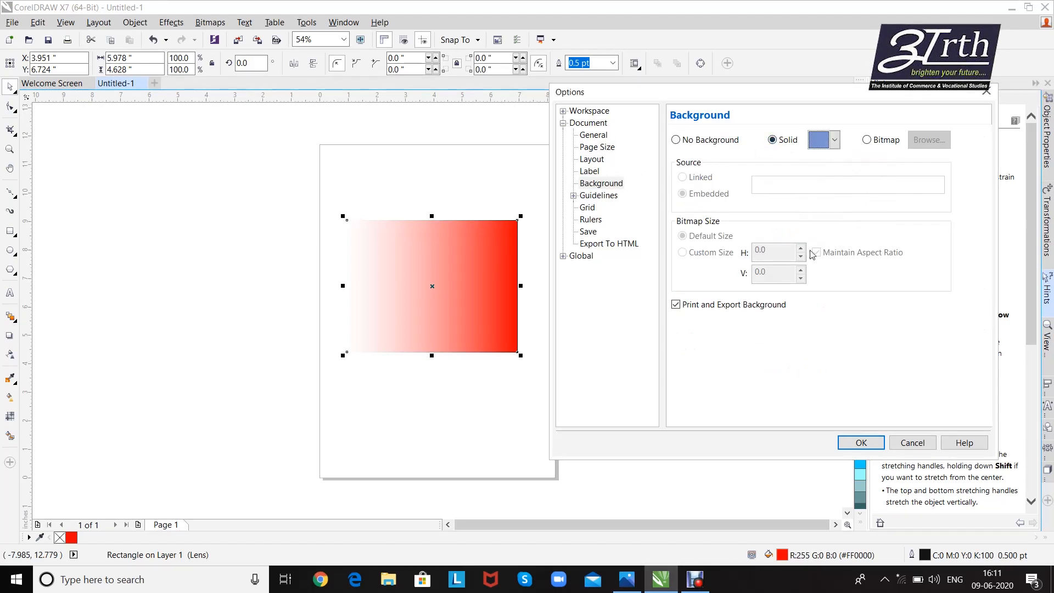
left_click(861, 442)
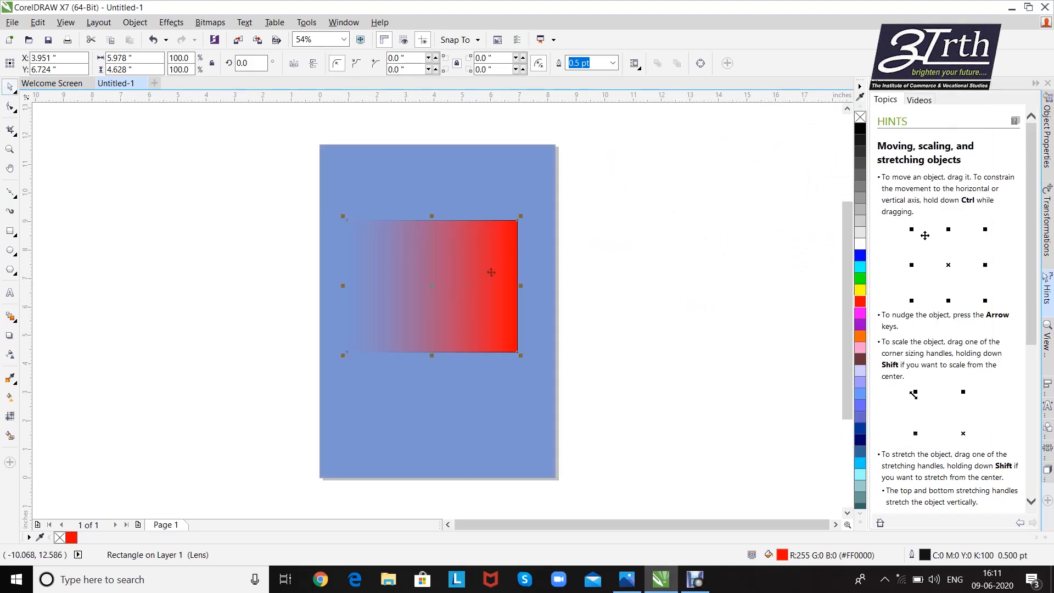
Step: Move the semi-transparent rectangle sideways so it straddles the page's right edge
left_click(489, 283)
left_click(489, 283)
left_click(489, 285)
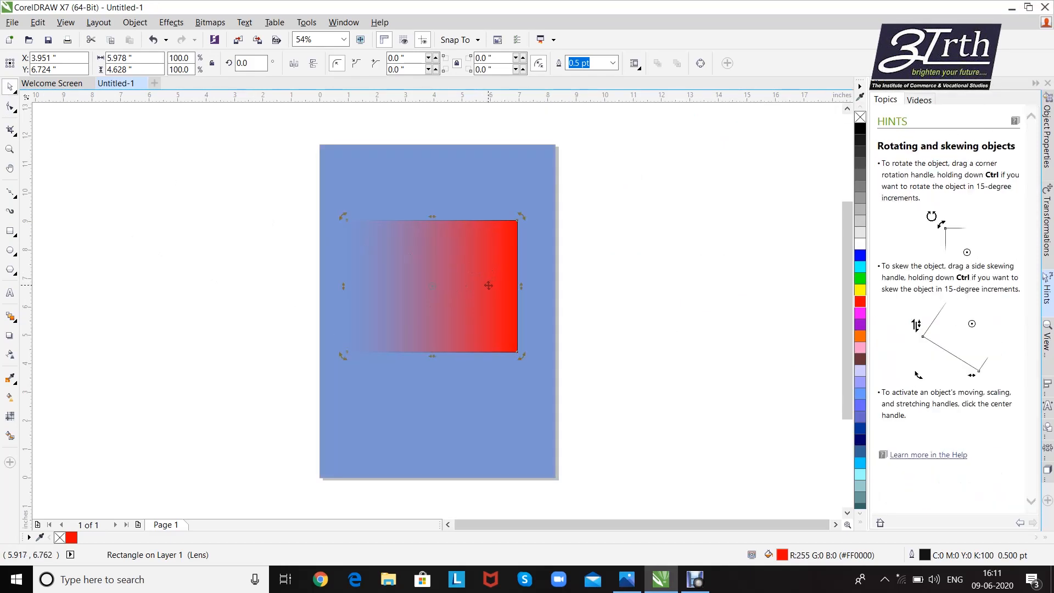
left_click(489, 285)
left_click_drag(480, 285, 628, 279)
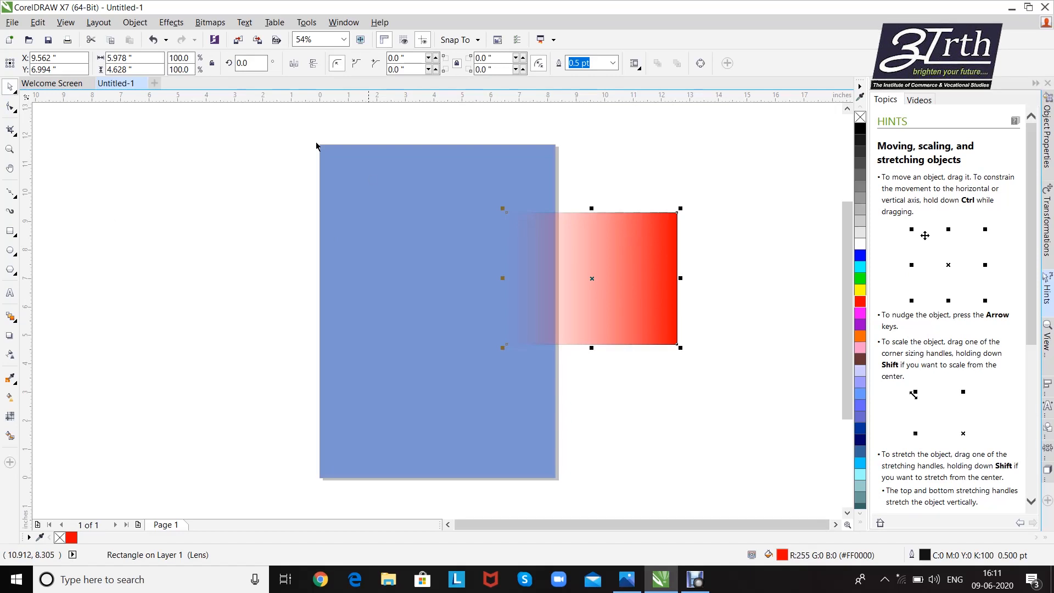
Step: Apply a vector pattern transparency to the rectangle and change its fill to green
left_click(10, 354)
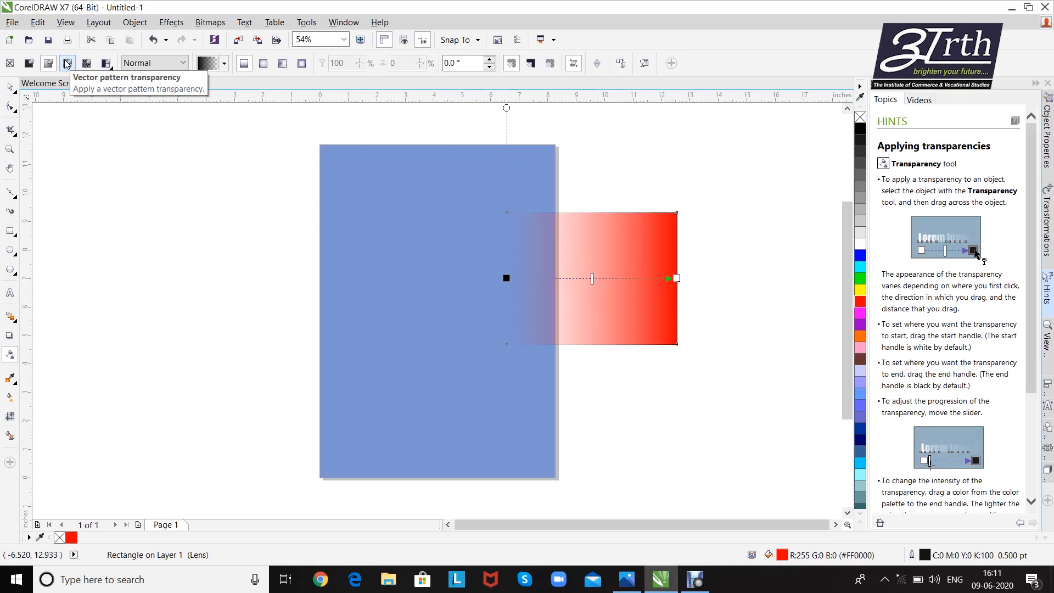
left_click(66, 63)
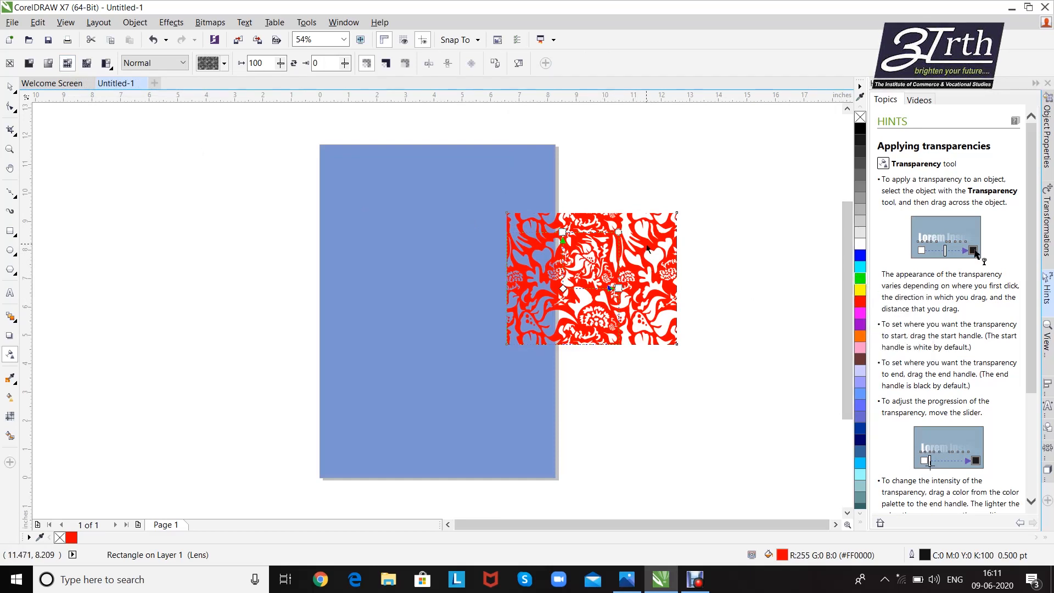
left_click(13, 93)
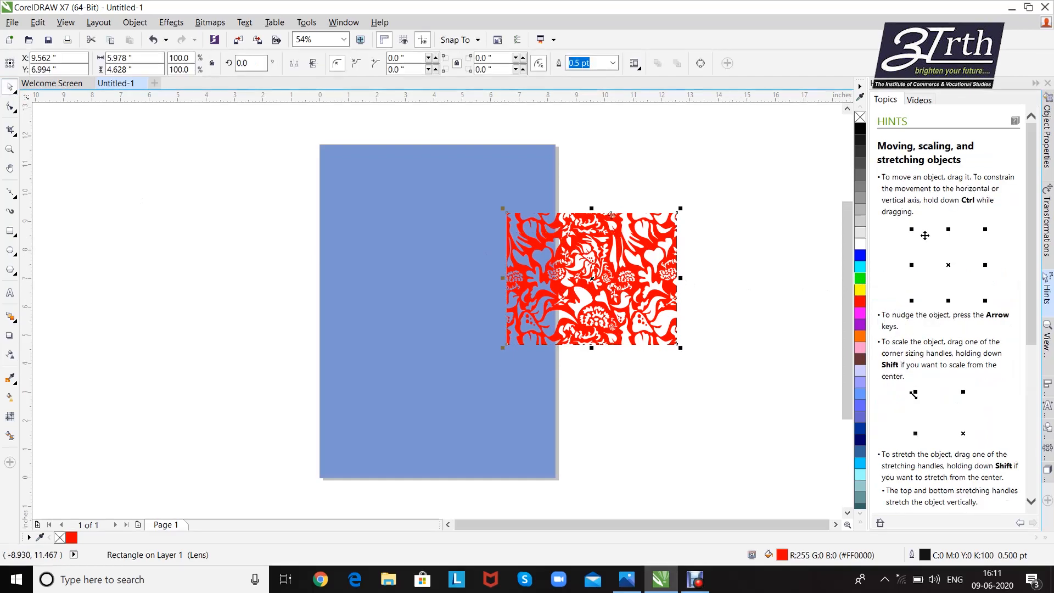
left_click(861, 277)
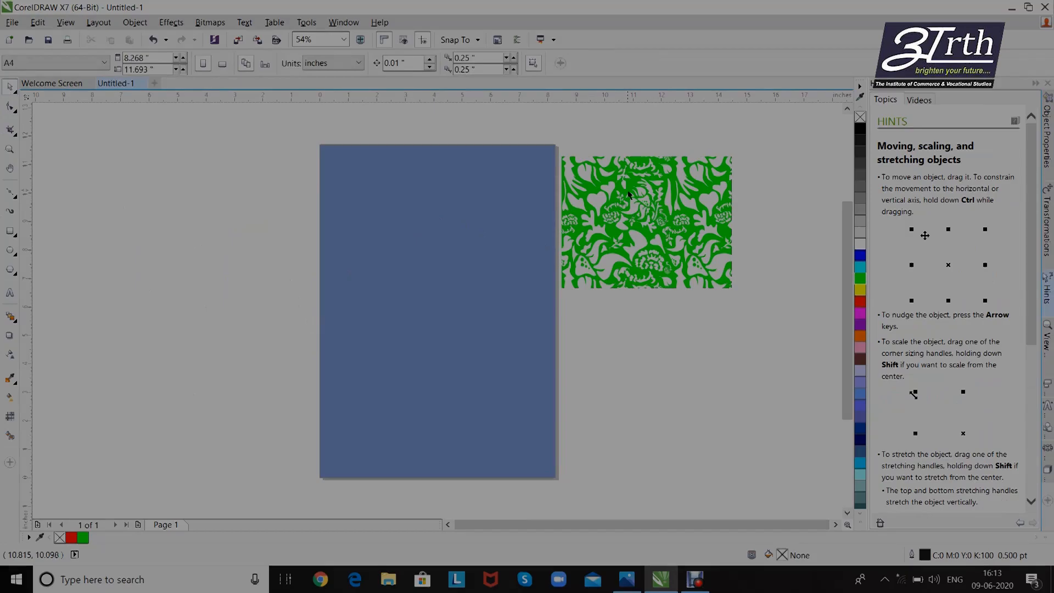
Step: Change the green rectangle's vector pattern transparency to the Bokeh Offset pattern
left_click(631, 214)
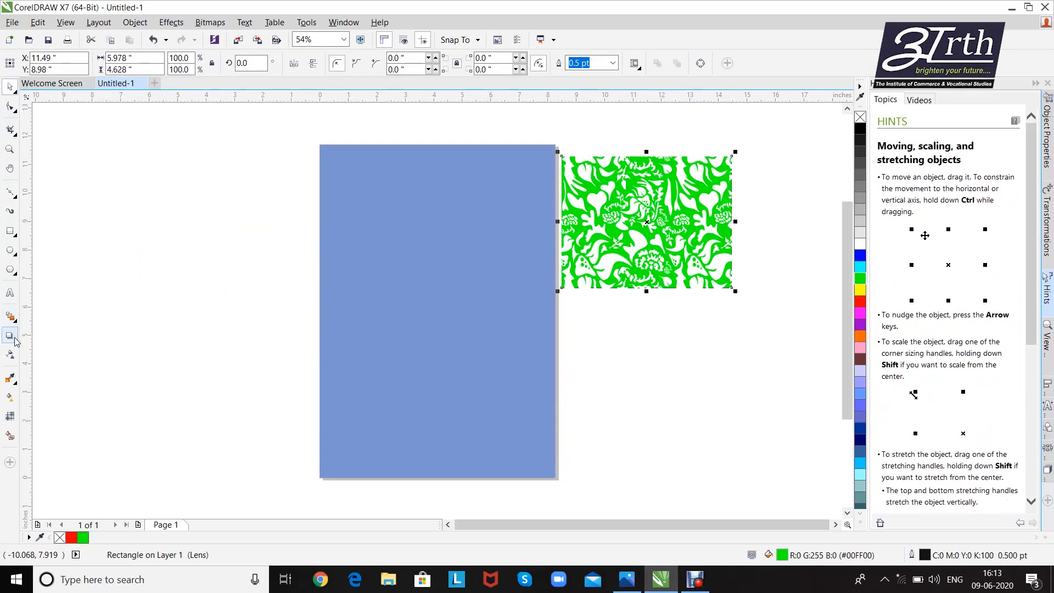
left_click(10, 354)
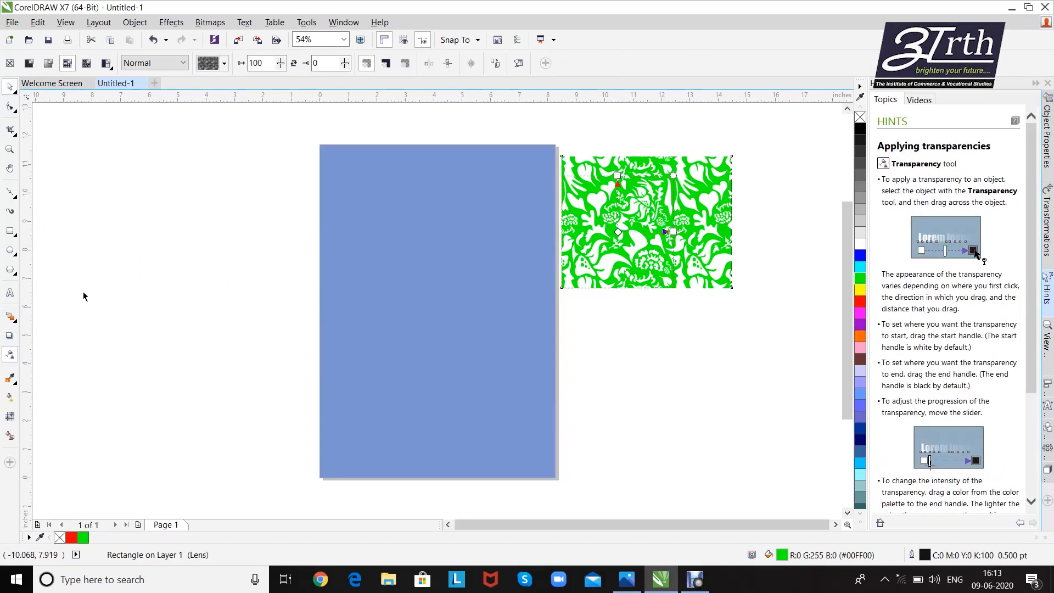
left_click(219, 63)
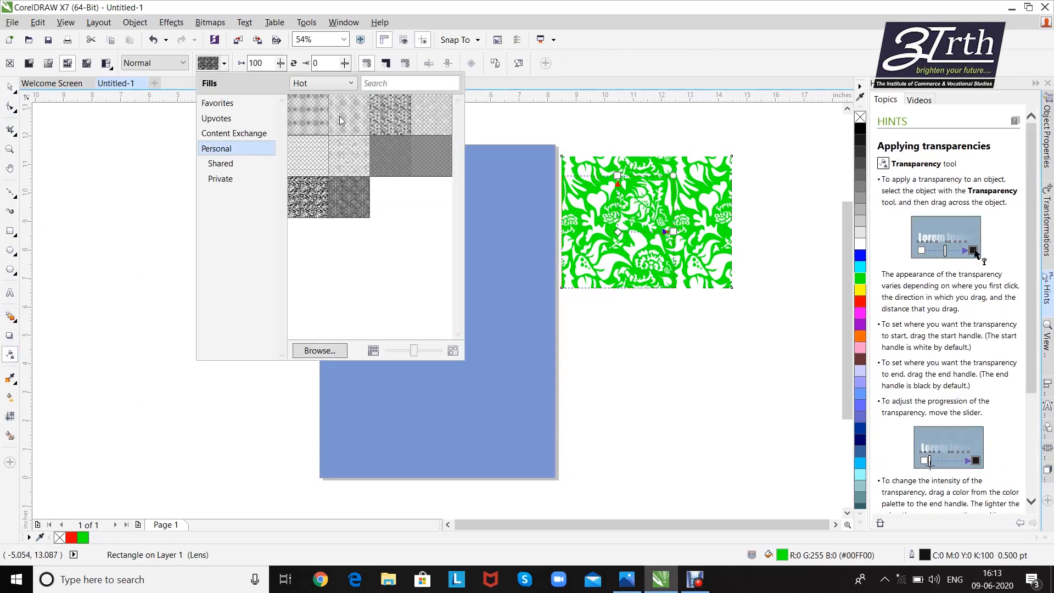
mouse_move(342, 118)
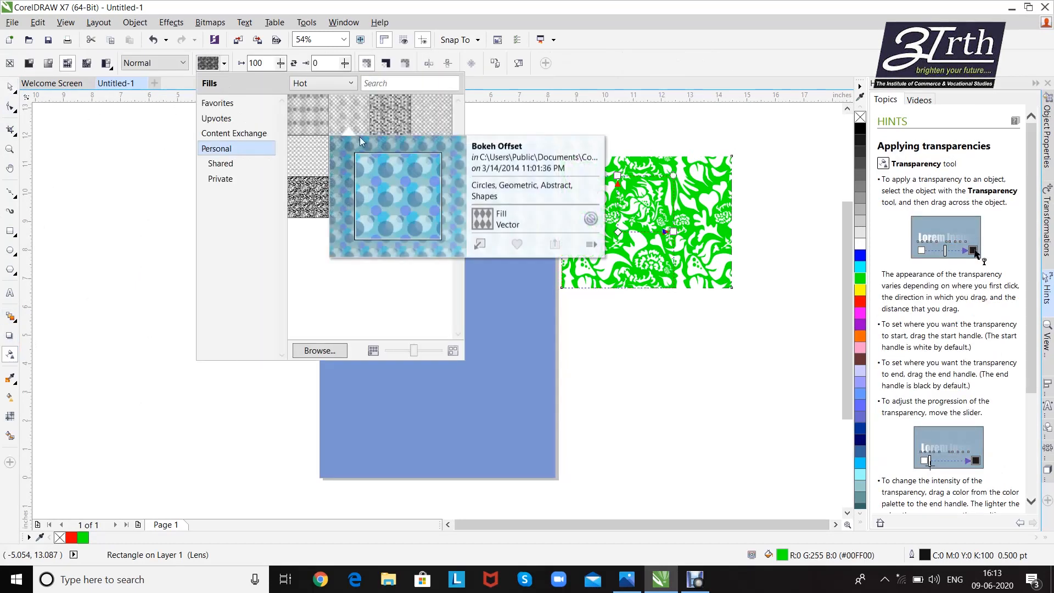
left_click(481, 245)
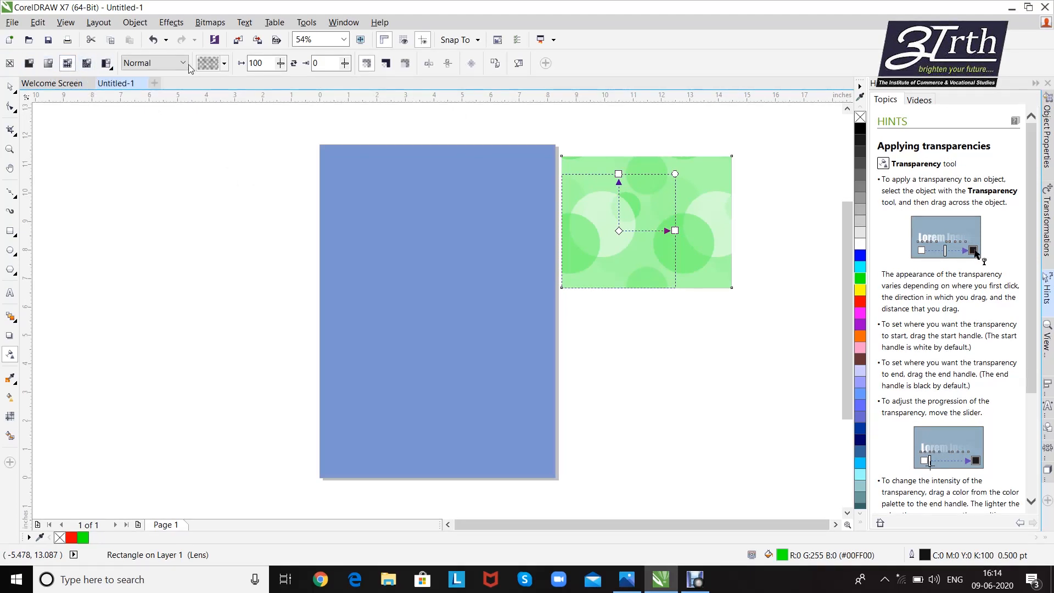
Step: Review the transparency's merge modes and move the green rectangle onto the upper middle of the blue page
left_click(172, 65)
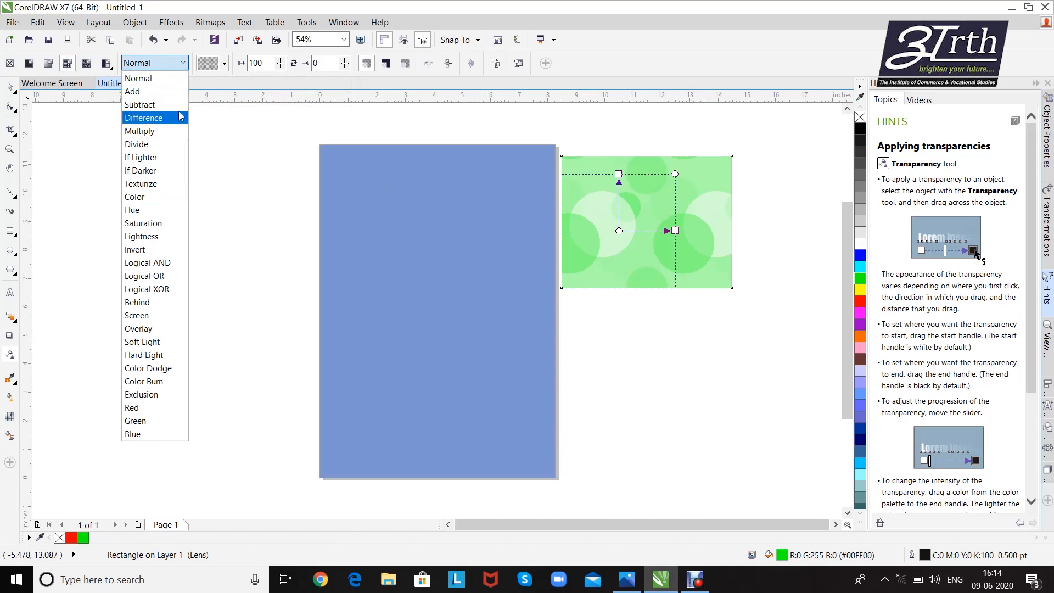
key("Escape")
key("space")
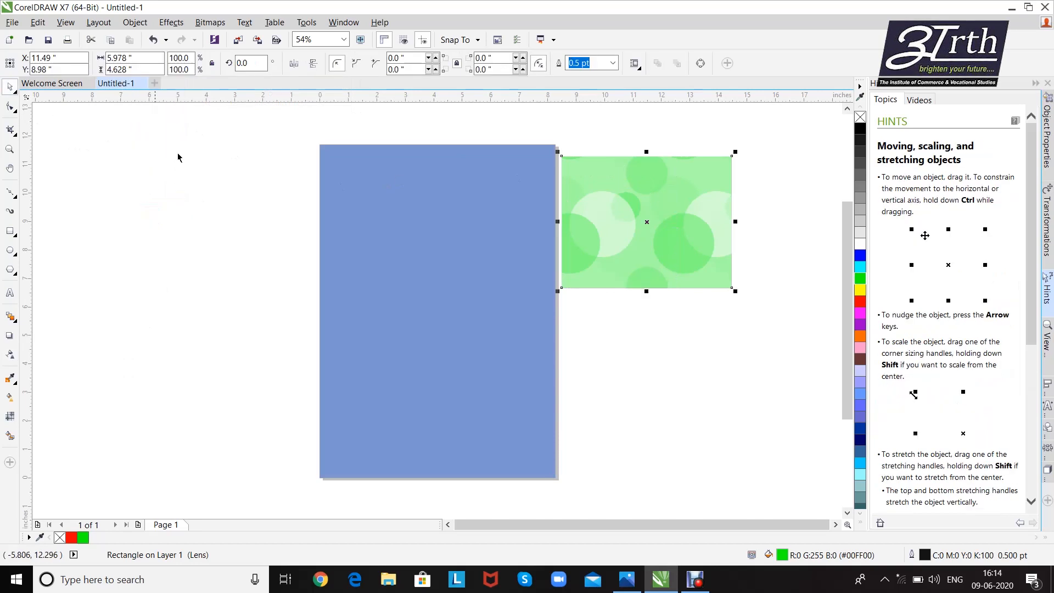
left_click_drag(596, 198, 384, 251)
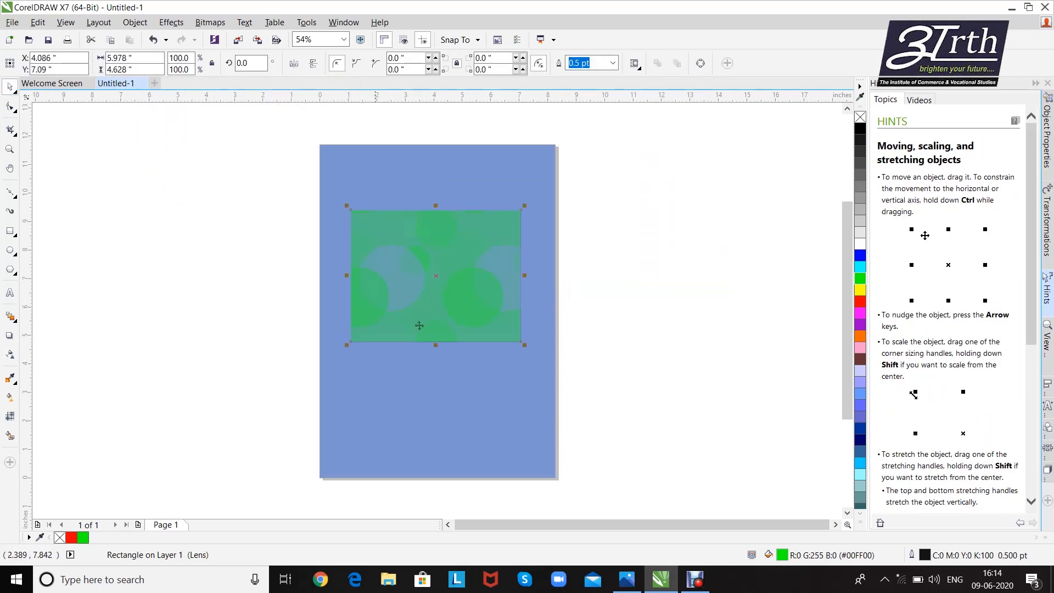
scroll(419, 326, "up", 4)
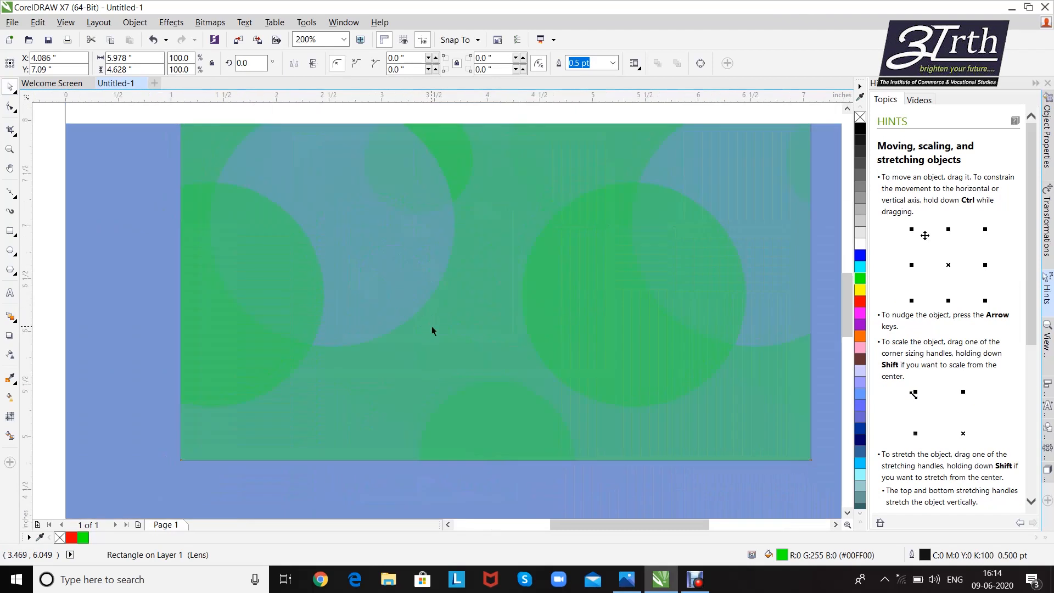
scroll(432, 324, "down", 4)
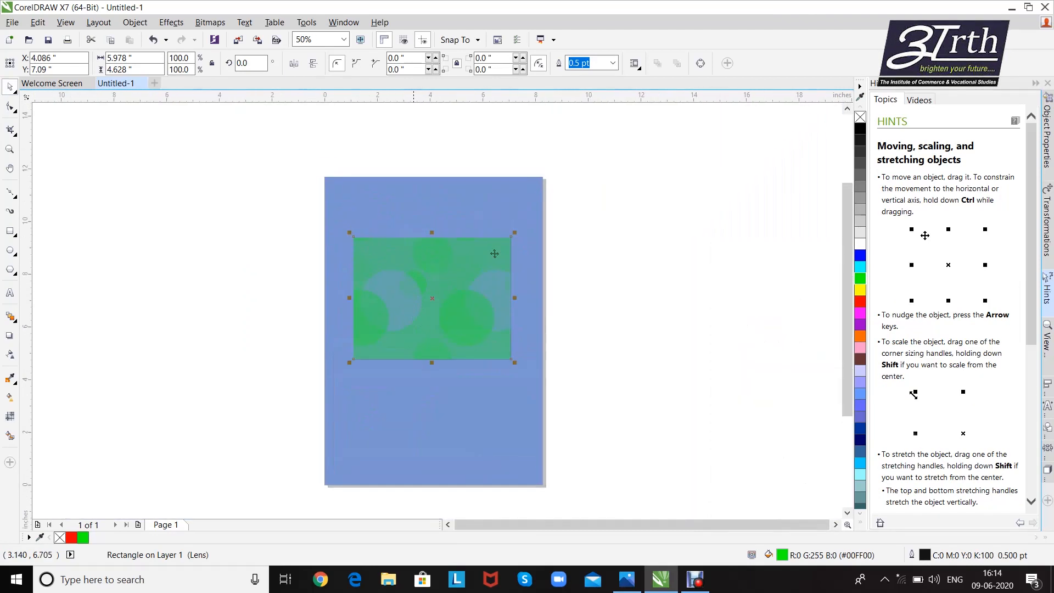
Step: Move the green rectangle horizontally so it straddles the page's left edge, for comparing its transparency on and off the page
left_click_drag(468, 298, 369, 297)
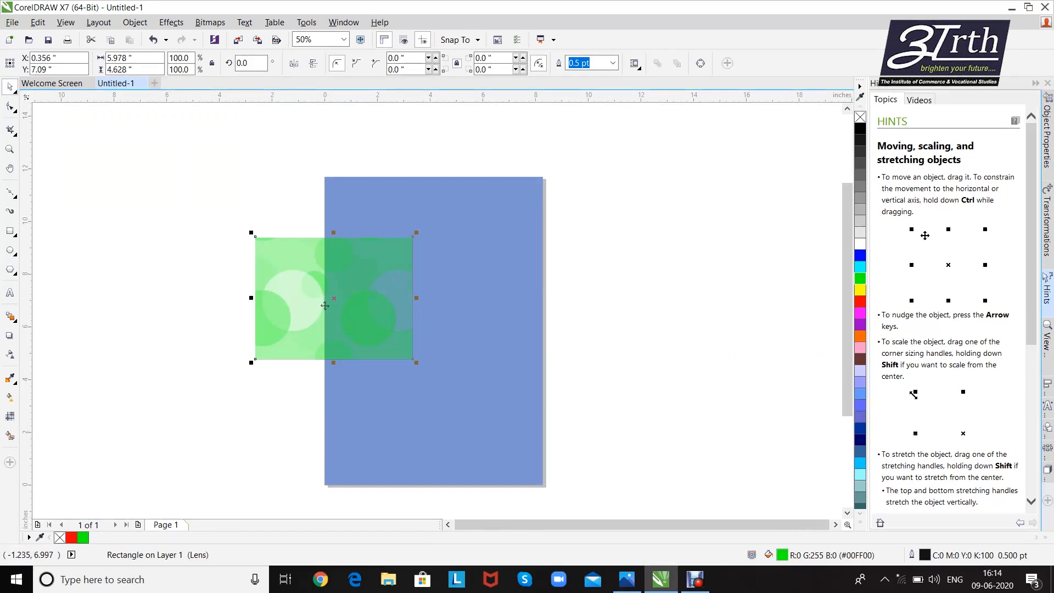
scroll(297, 292, "up", 2)
left_click_drag(249, 311, 200, 327)
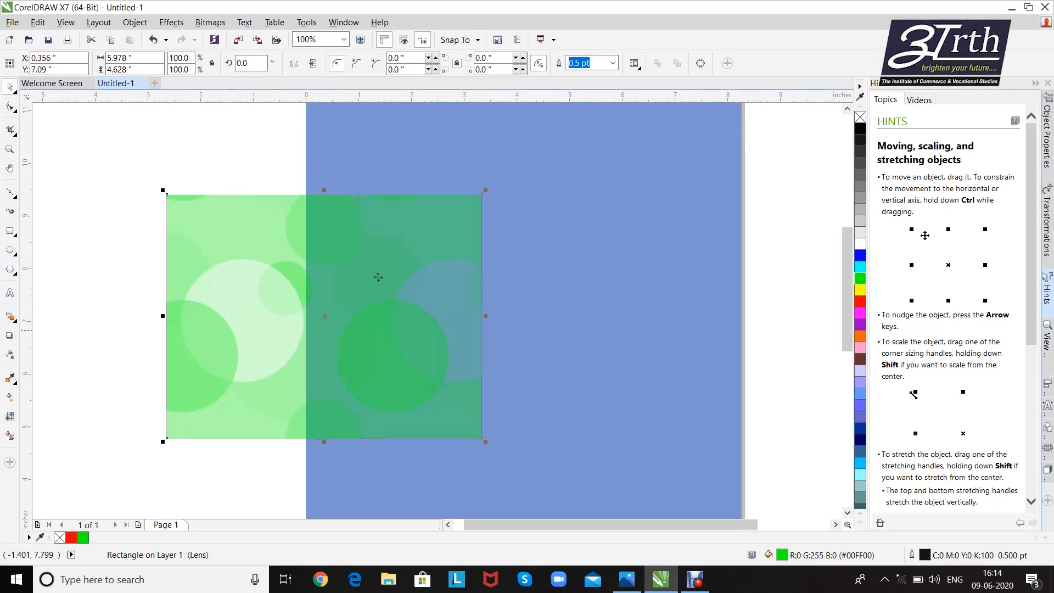
Step: Set the merge mode of the green rectangle's vector pattern transparency to Difference
left_click(10, 354)
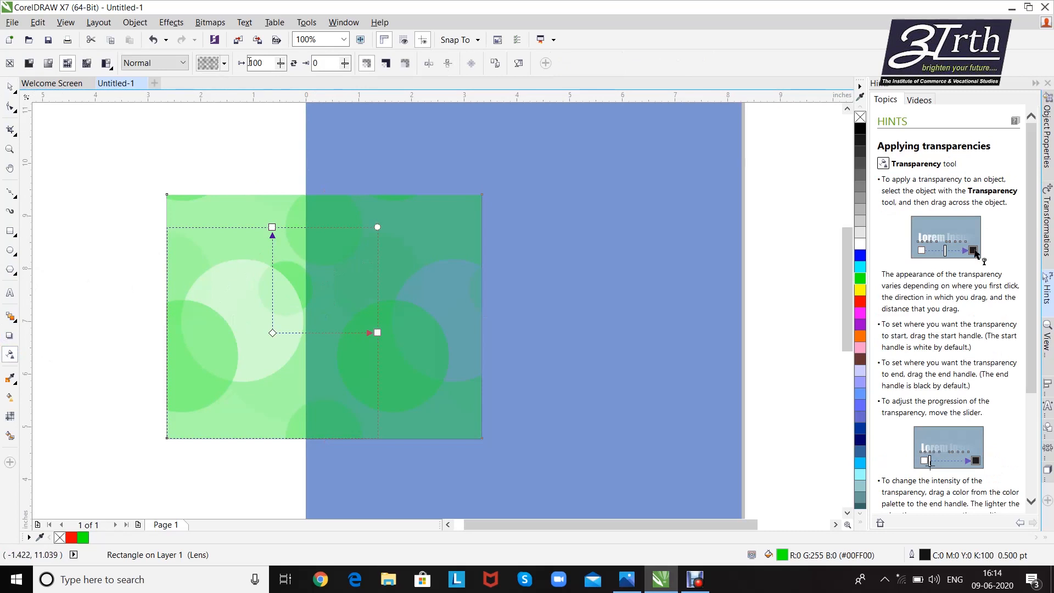
left_click(184, 63)
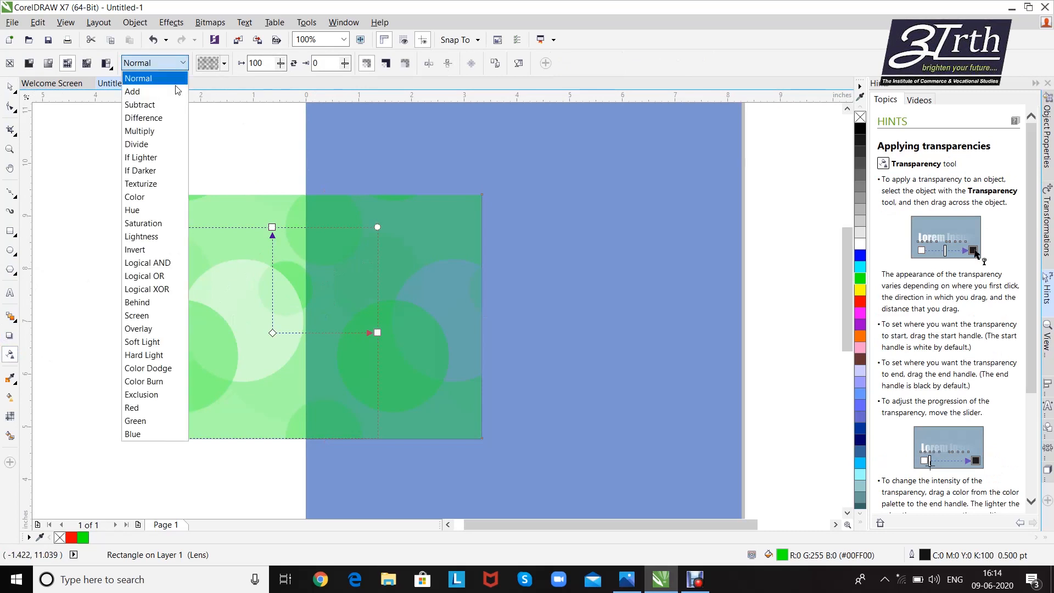
left_click(159, 118)
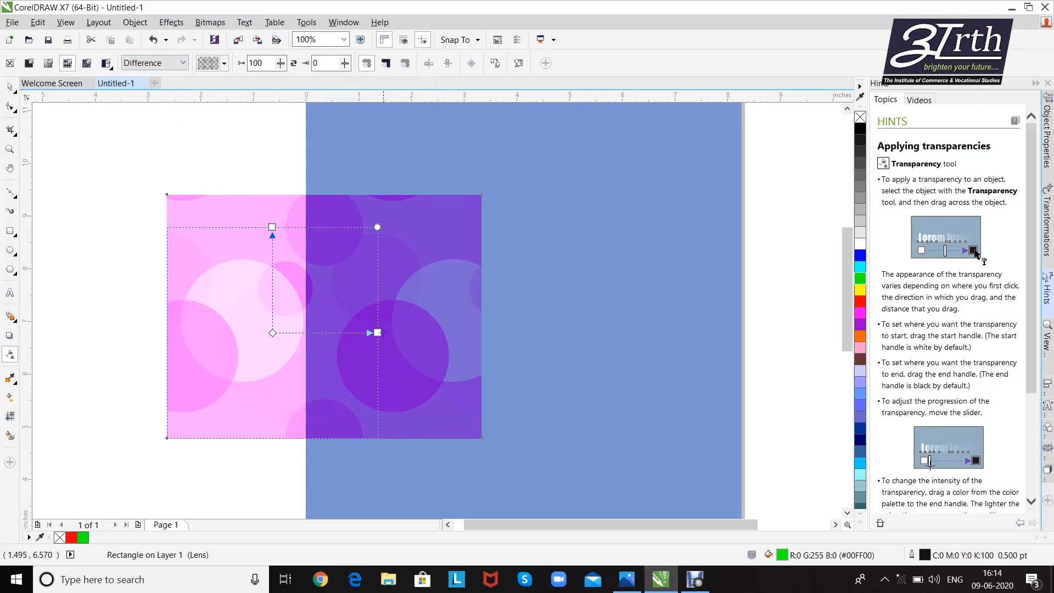
Step: Redraw the pattern transparency so its tile is smaller, slightly rotated and placed in the rectangle's upper-left area
left_click_drag(377, 332, 433, 332)
left_click_drag(334, 302, 375, 299)
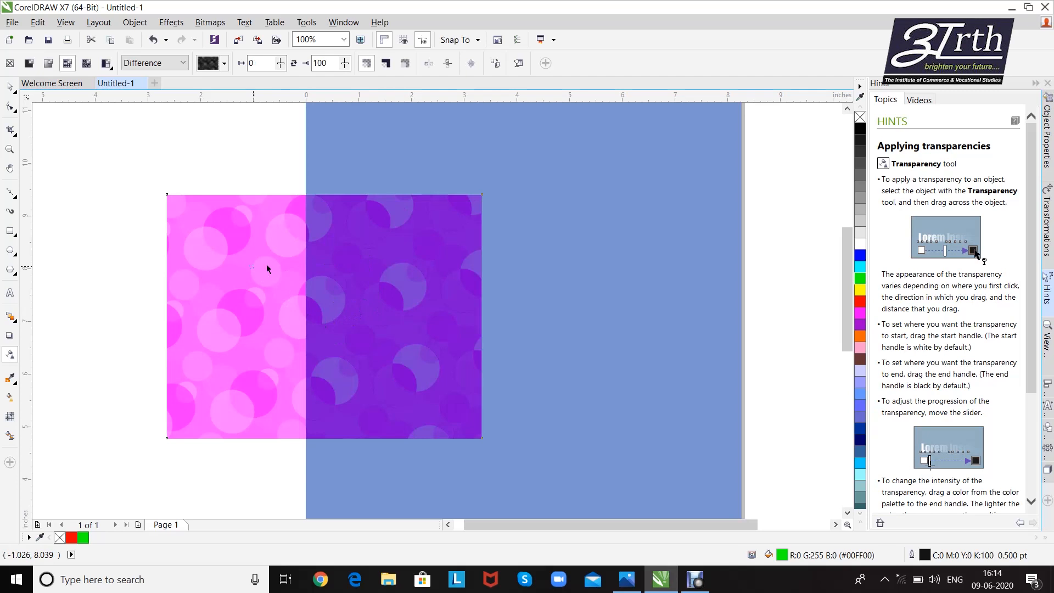
left_click_drag(283, 264, 286, 260)
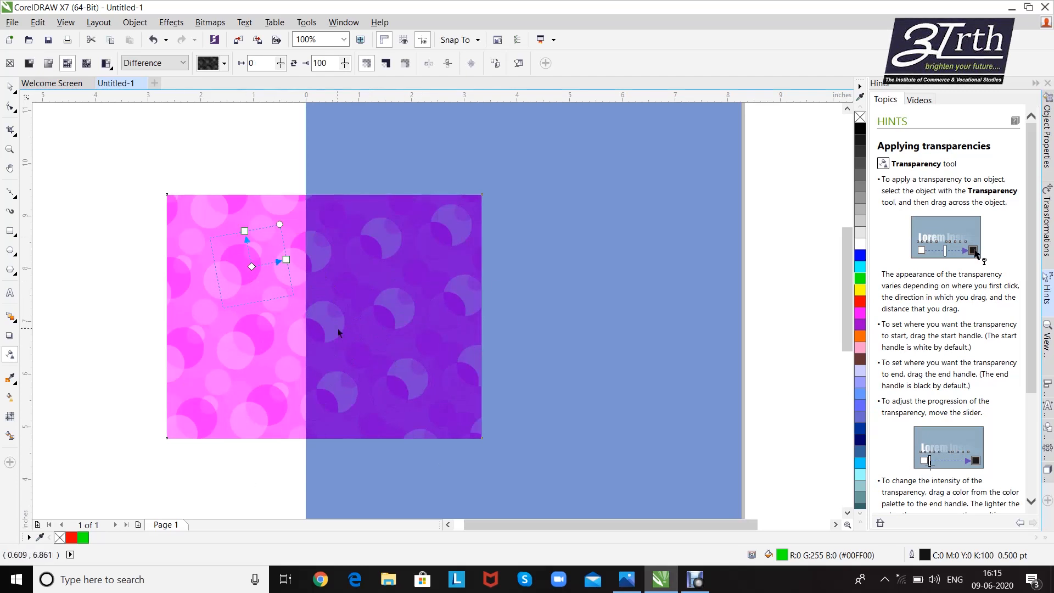
Step: Set the pattern's foreground transparency to 42 and try background transparency values of 66, 22 and 0
left_click(282, 65)
left_click(303, 79)
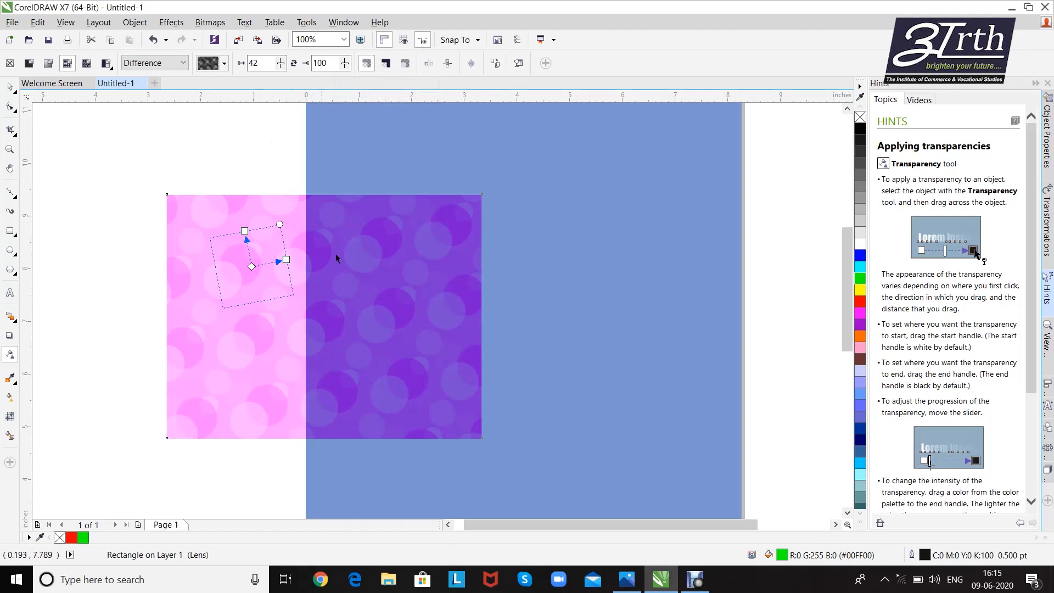
double_click(315, 62)
type("66")
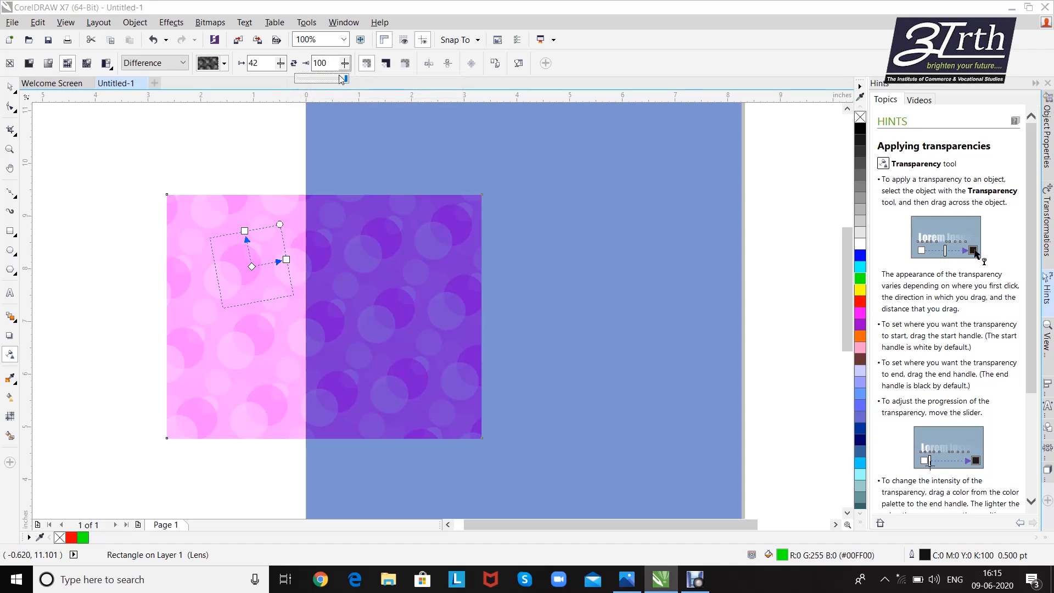
key("Return")
left_click(345, 62)
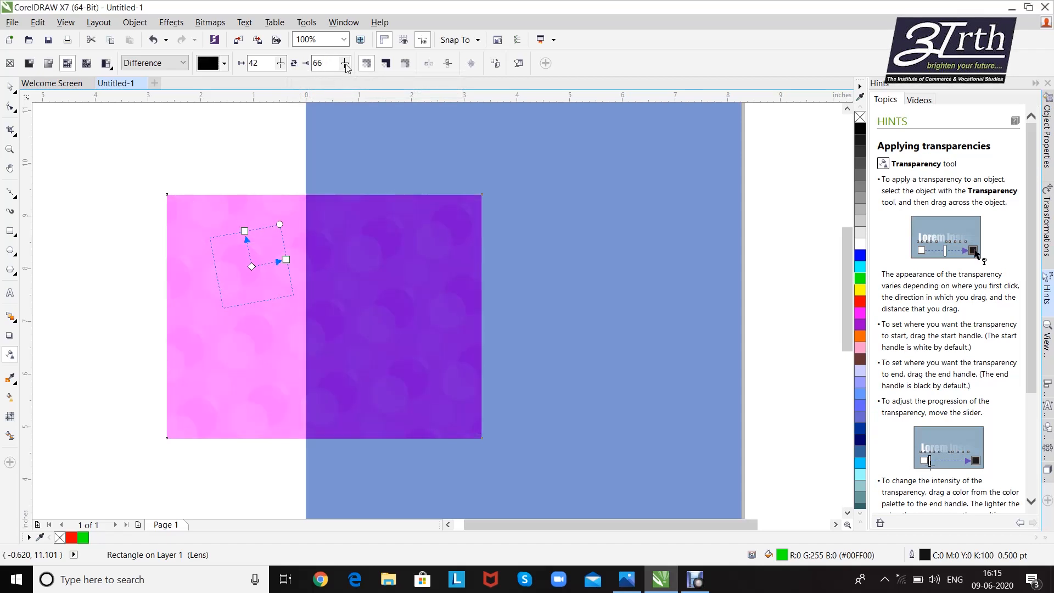
left_click(329, 80)
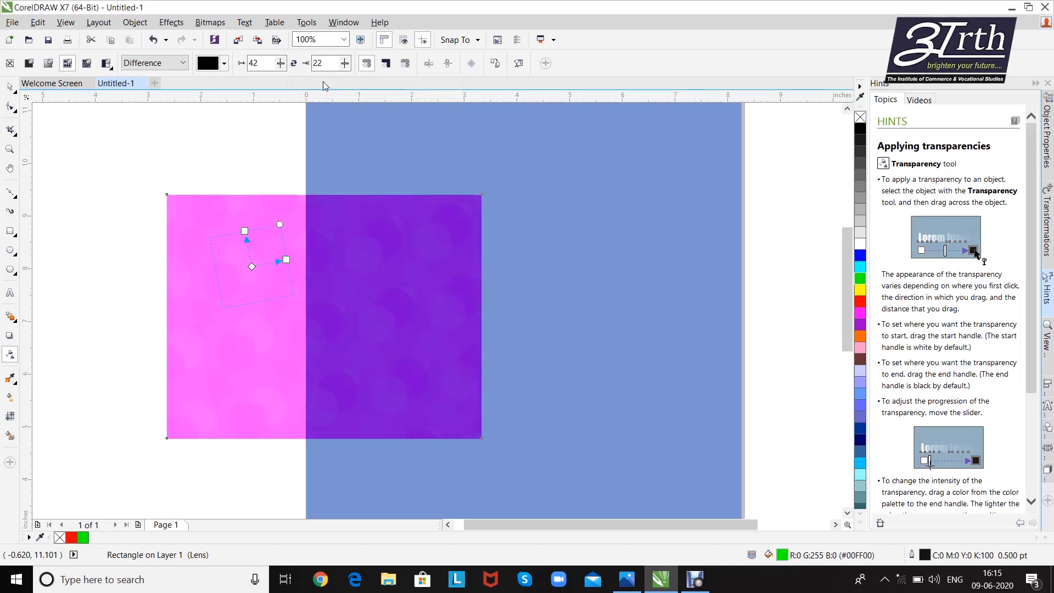
left_click(345, 62)
left_click_drag(346, 82, 334, 81)
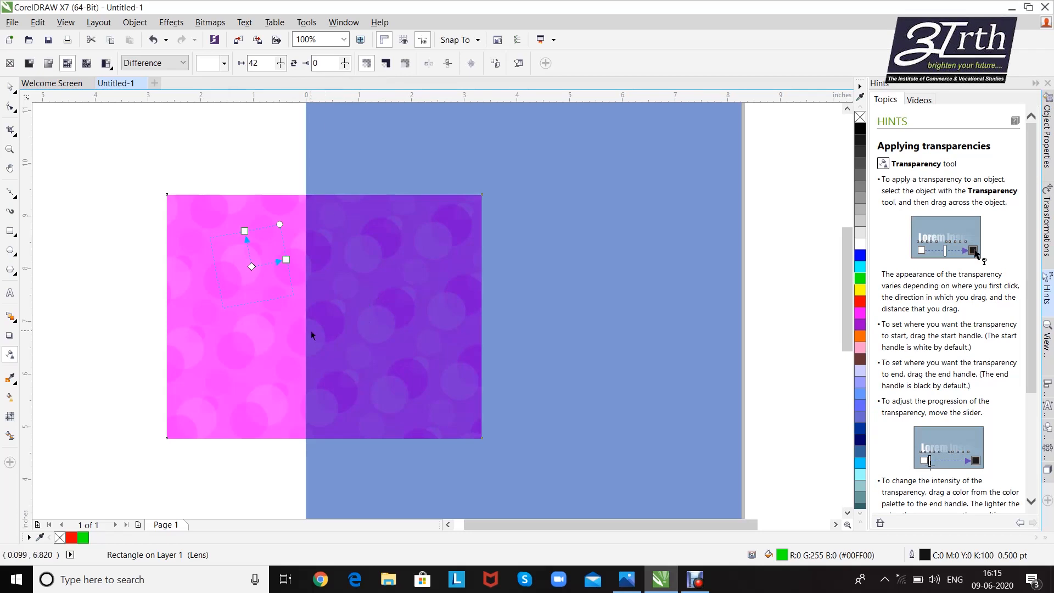
left_click(70, 24)
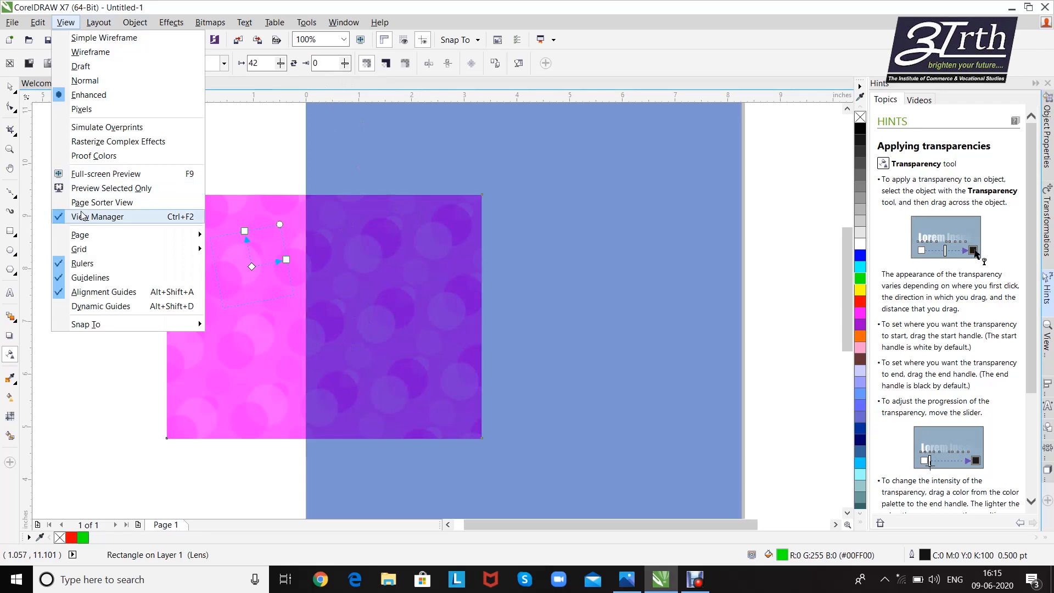
left_click(236, 134)
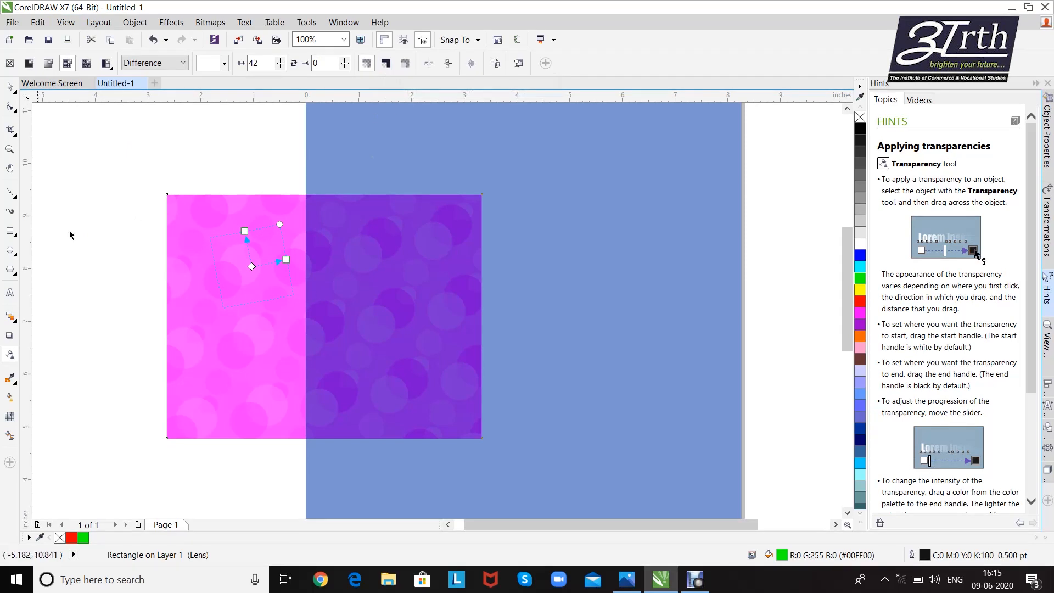
Step: Redraw the pattern transparency with a larger tile spanning the middle of the rectangle
left_click_drag(355, 301, 449, 301)
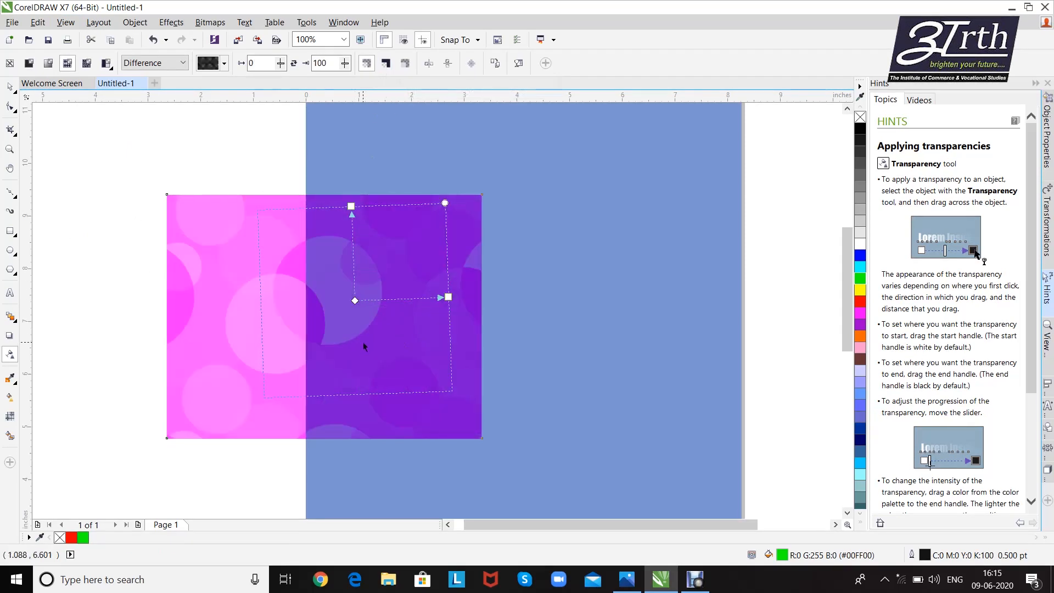
mouse_move(364, 342)
left_mouse_down()
mouse_move(636, 388)
mouse_move(354, 351)
left_mouse_up()
Step: Draw a rectangle about 7.87 by 4.63 inches across the lower edge of the blue page
scroll(355, 354, "down", 3)
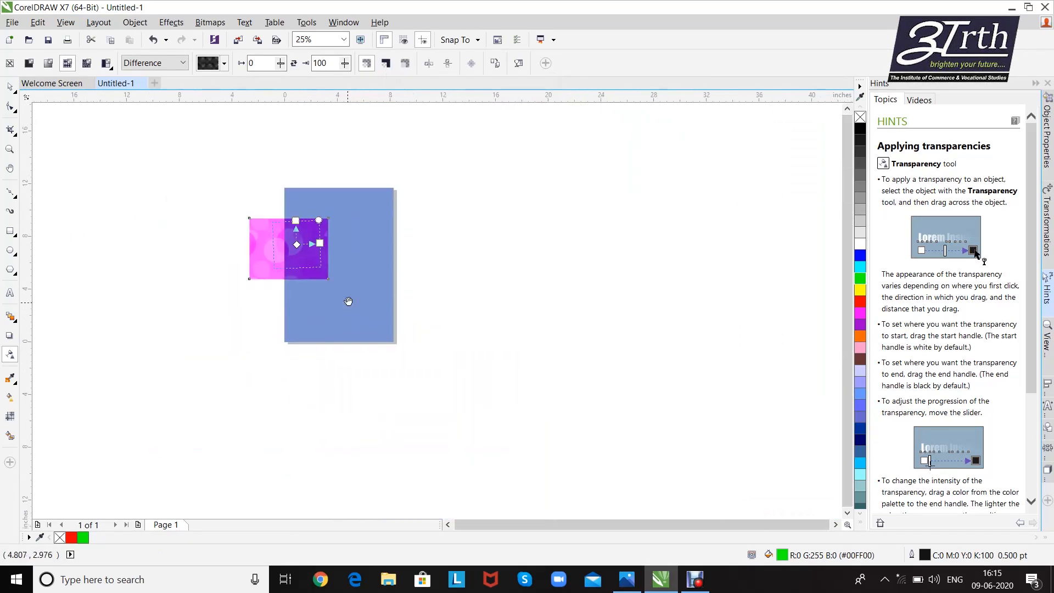
left_click(9, 233)
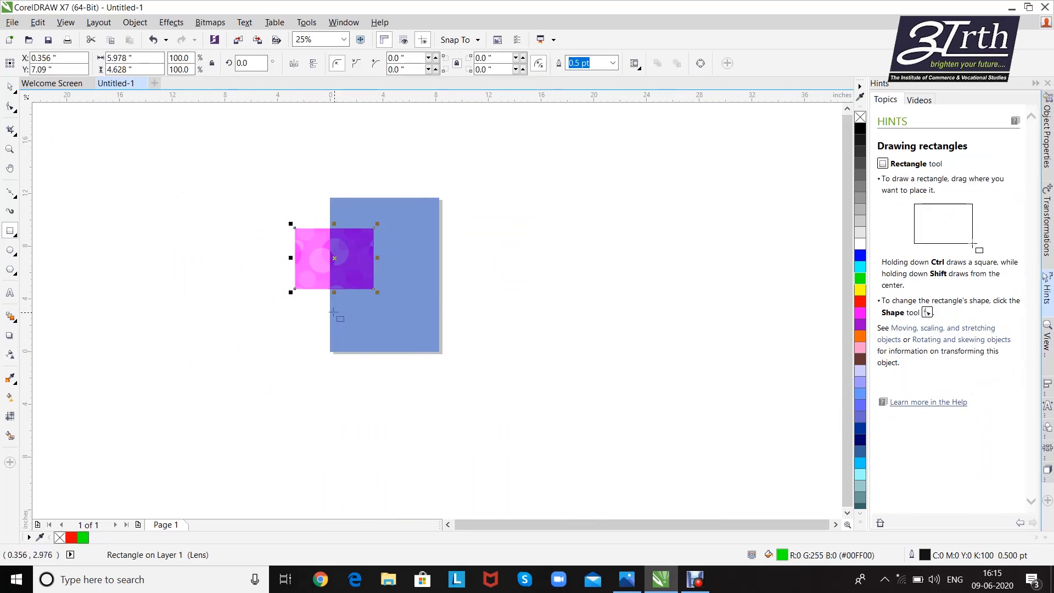
left_click_drag(335, 312, 439, 374)
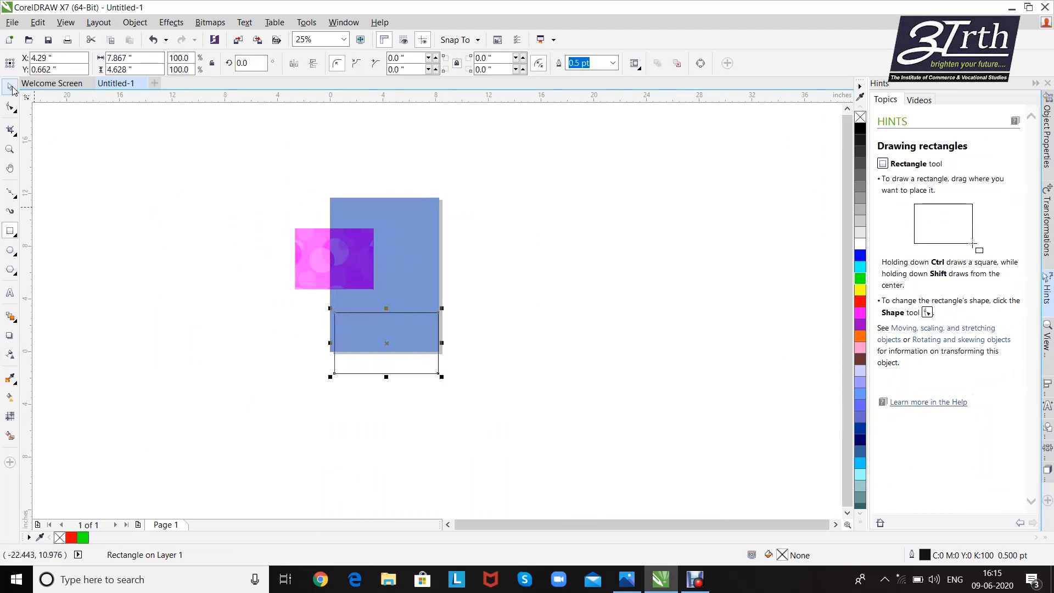
Step: Move the patterned rectangle off the page to its upper right and the new unfilled rectangle up onto the middle of the page
key("space")
left_click_drag(315, 270, 537, 193)
left_click_drag(364, 344, 368, 283)
Step: Fill the new rectangle with yellow and apply a uniform transparency of 50 to it
scroll(368, 283, "up", 4)
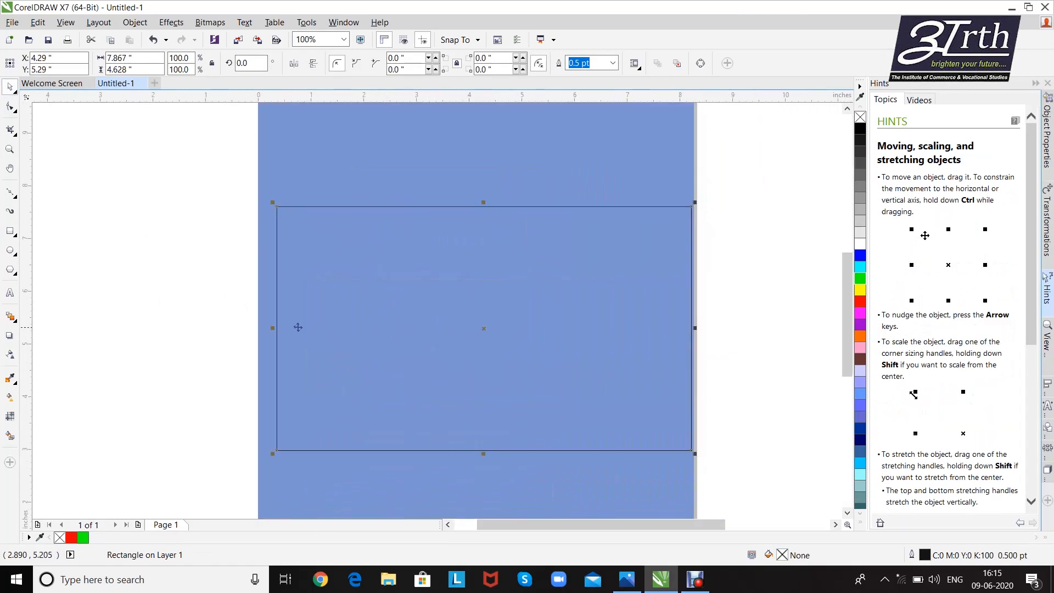
left_click(10, 355)
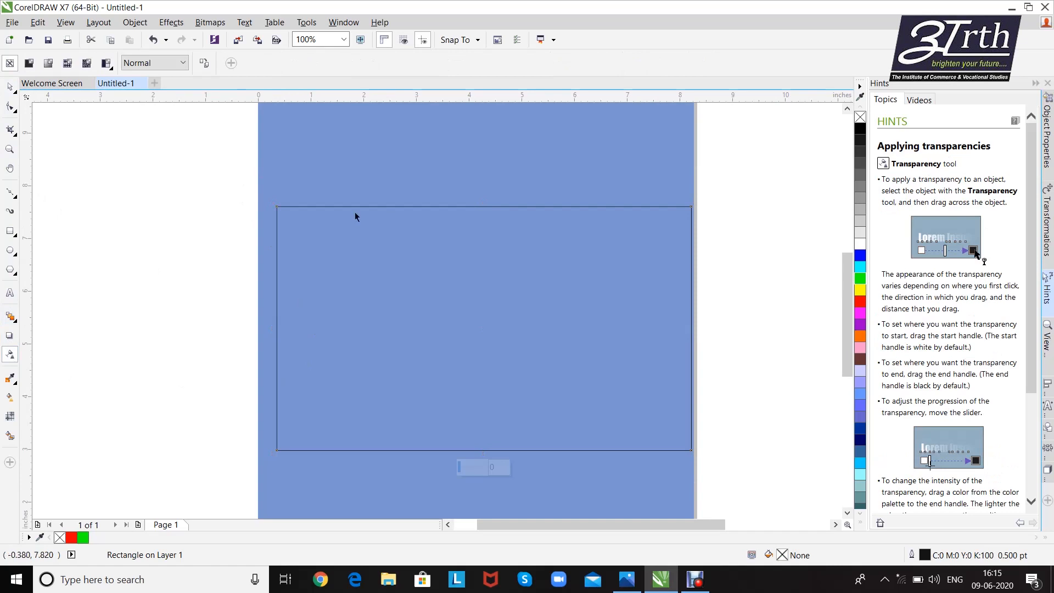
left_click(861, 290)
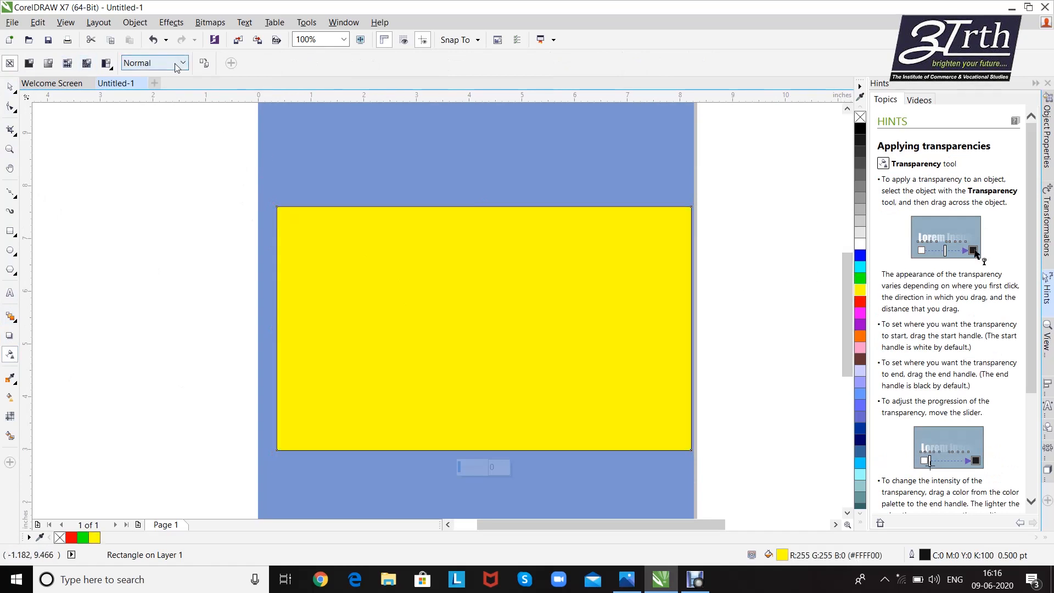
left_click(30, 63)
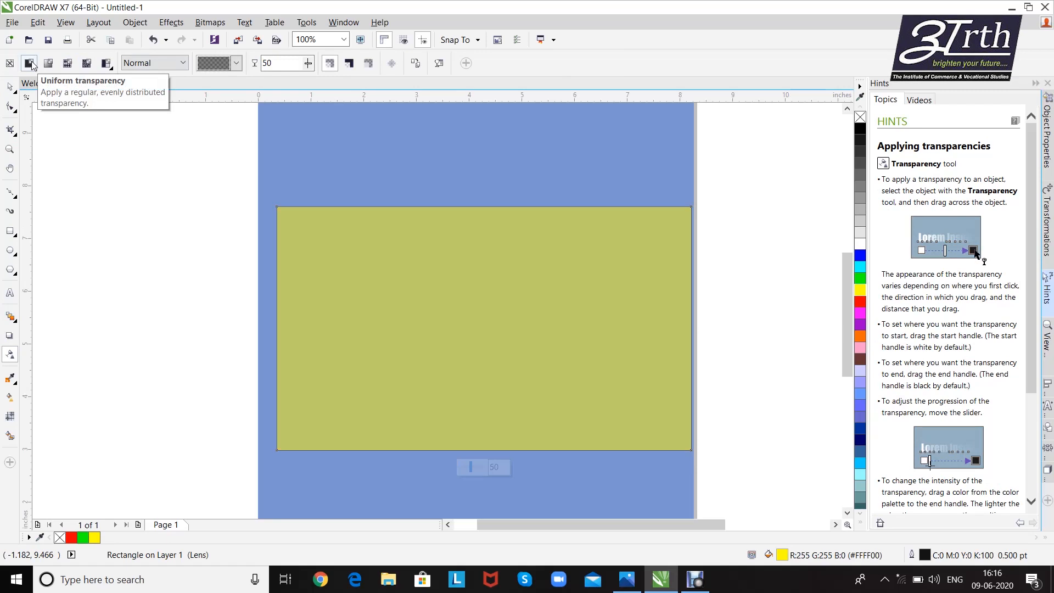
Step: Try uniform transparency values of 61 and 86 on the yellow rectangle, and finish at 0
left_click(309, 63)
left_click(312, 79)
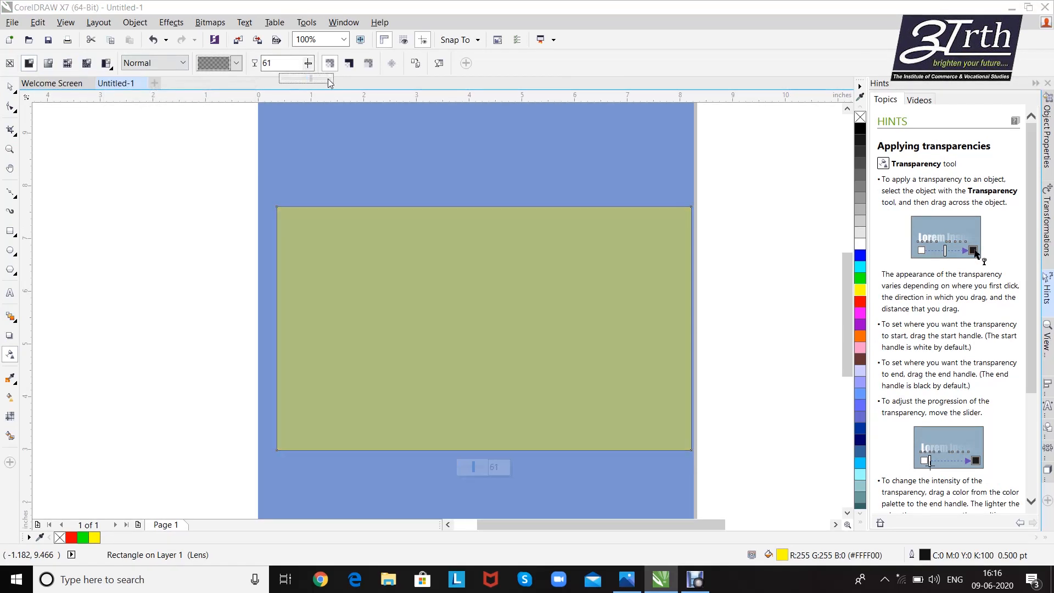
left_click(308, 64)
left_click(319, 79)
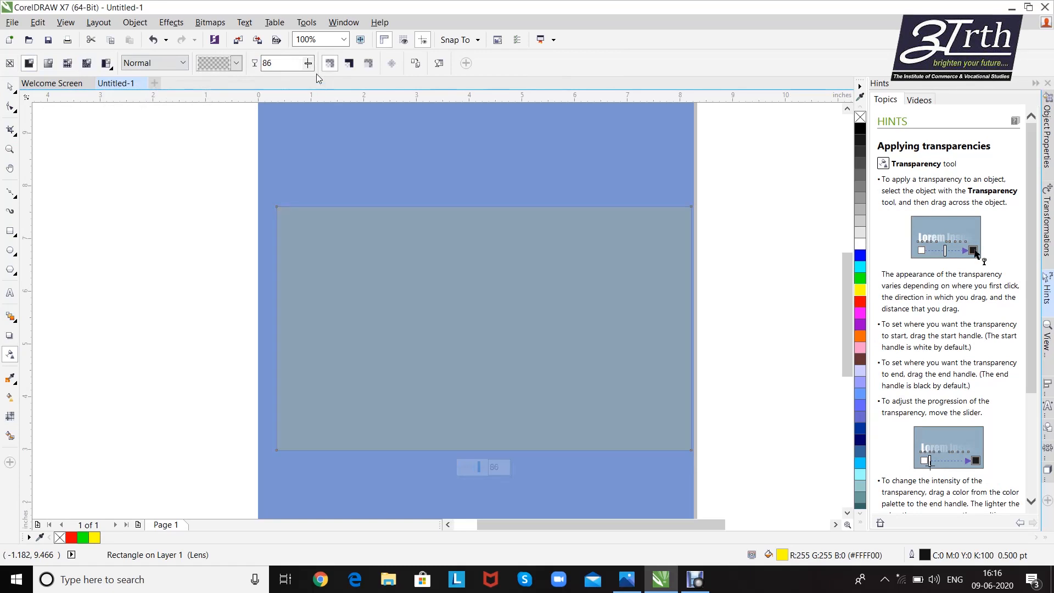
left_click(308, 63)
left_click_drag(306, 82, 261, 81)
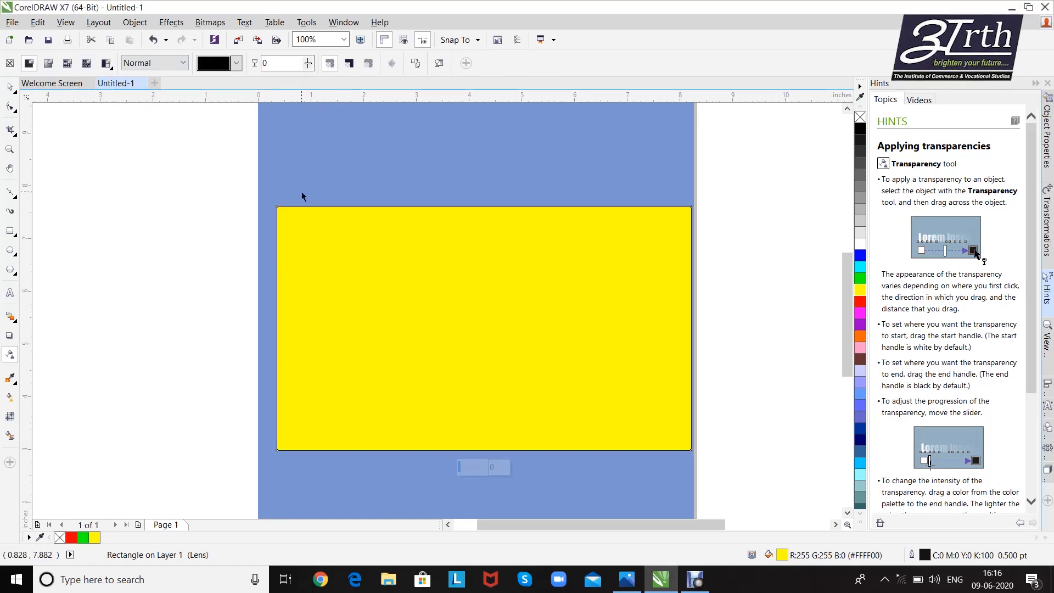
Step: Restrict the yellow rectangle's transparency to its fill and inspect its upper edge up close
left_click(349, 64)
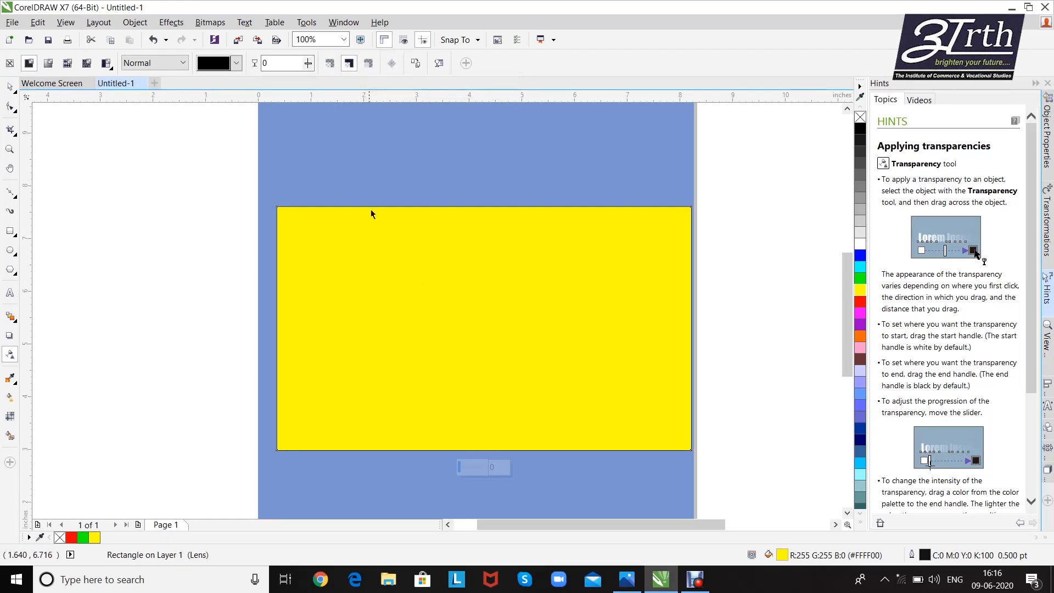
scroll(371, 207, "up", 2)
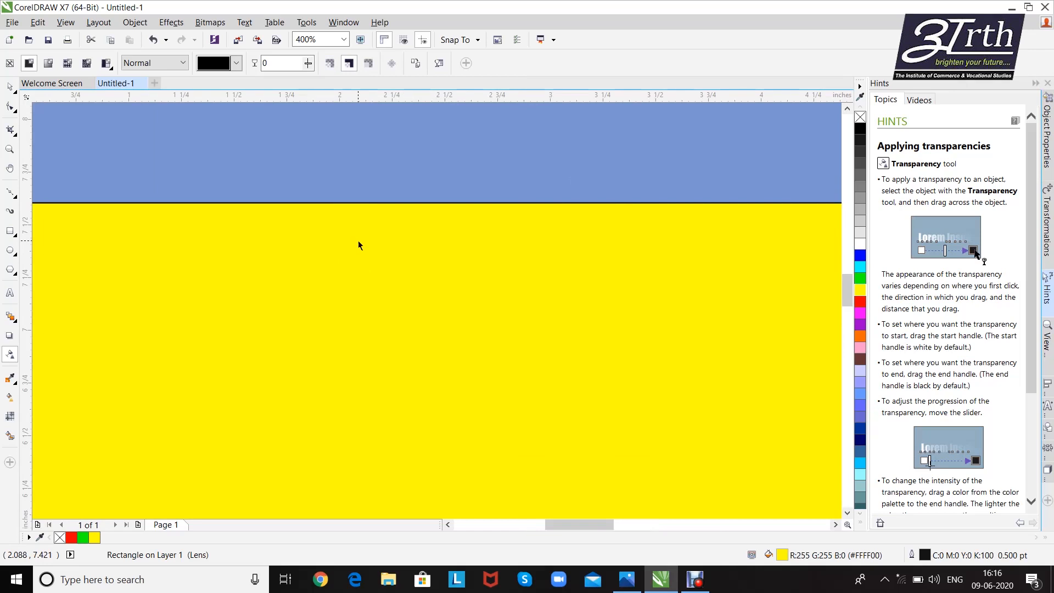
scroll(358, 240, "down", 1)
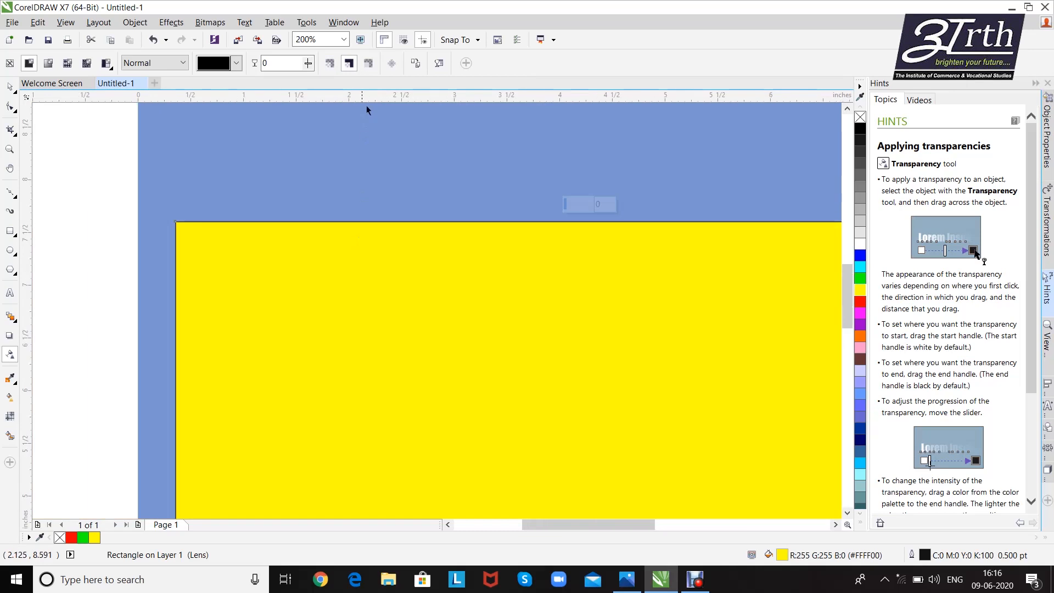
Step: Freeze the yellow rectangle's transparency, compare it against the page, and unfreeze it again
left_click(394, 66)
scroll(463, 357, "down", 2)
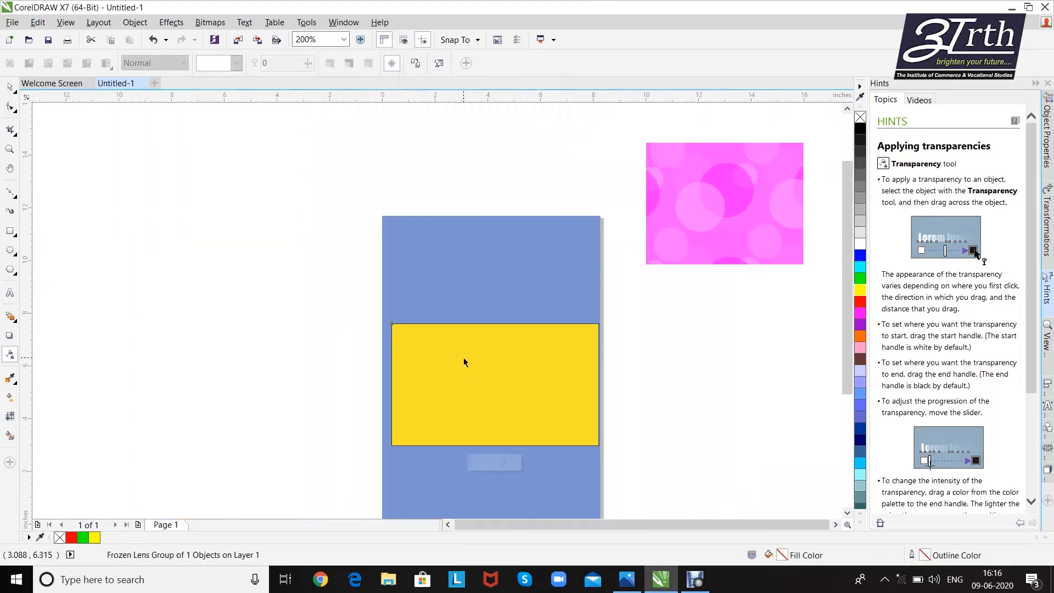
scroll(386, 283, "up", 2)
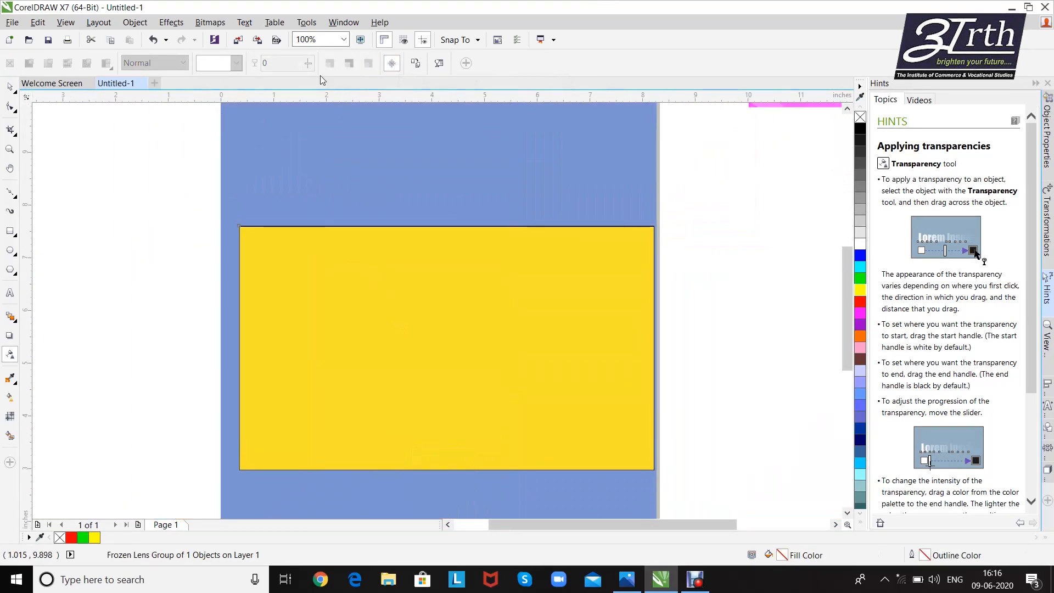
left_click(392, 64)
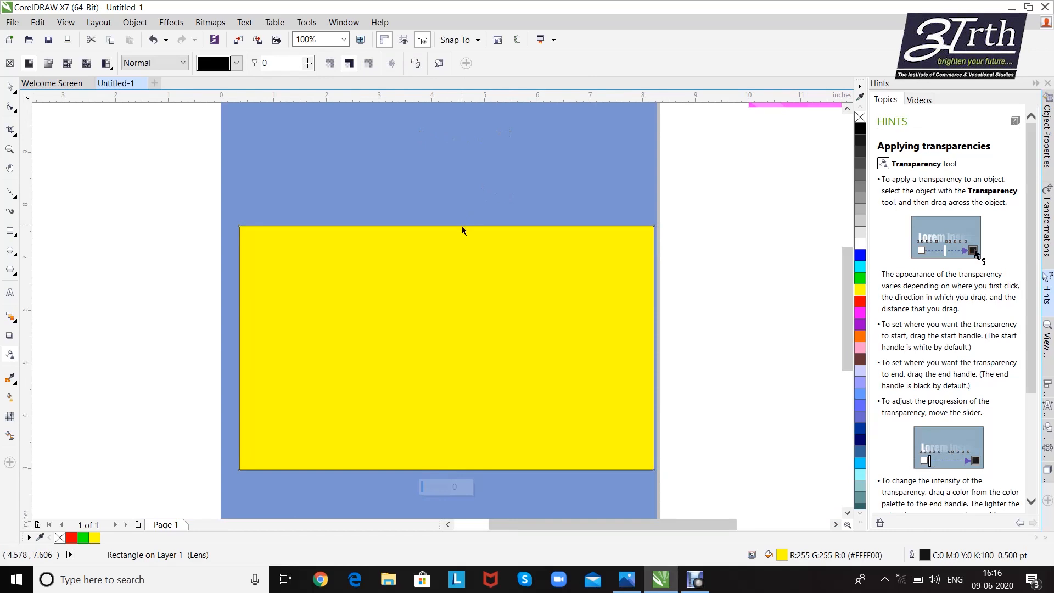
Step: Delete the yellow rectangle from the blue page
left_click_drag(462, 225, 394, 206)
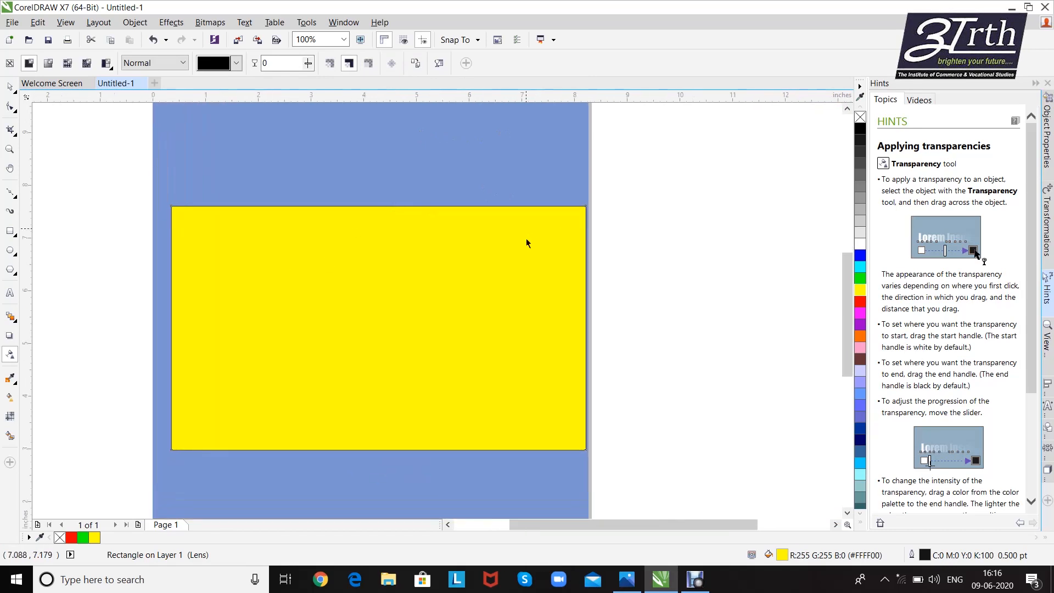
scroll(526, 243, "left", 3)
scroll(526, 243, "down", 2)
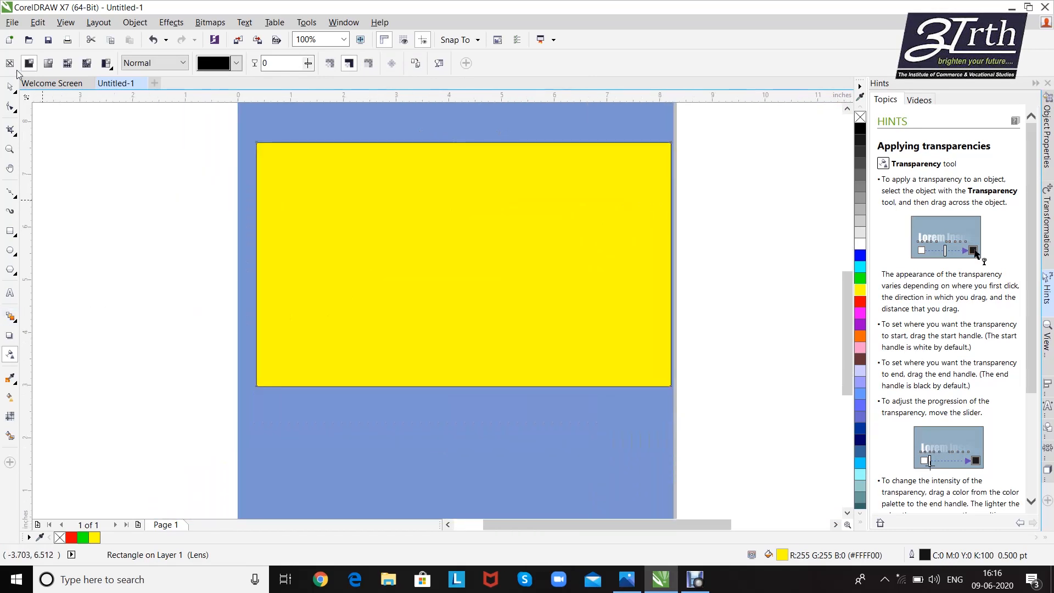
left_click(10, 87)
left_click(376, 203)
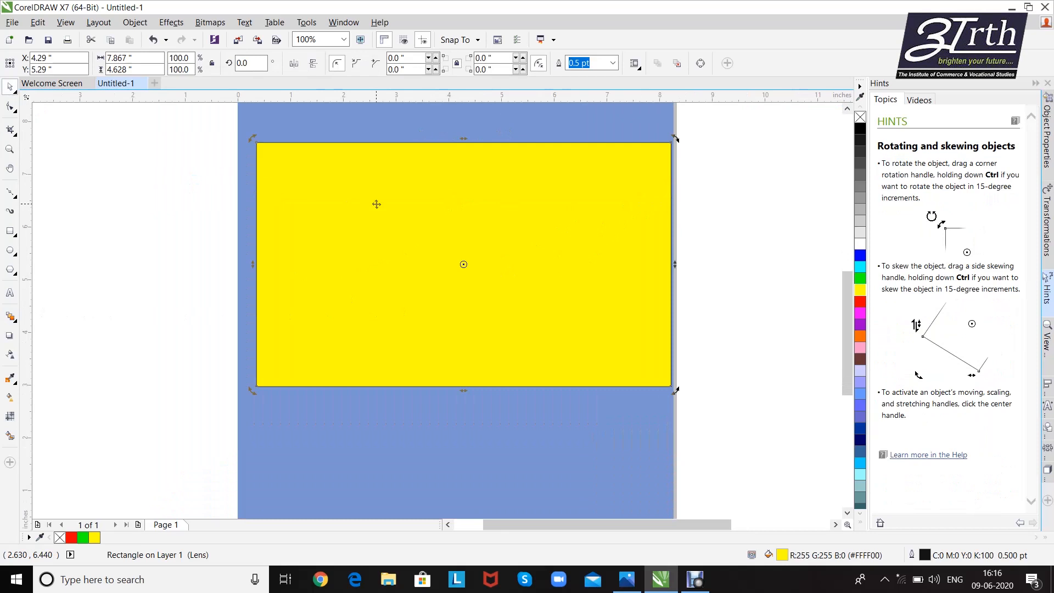
key("Delete")
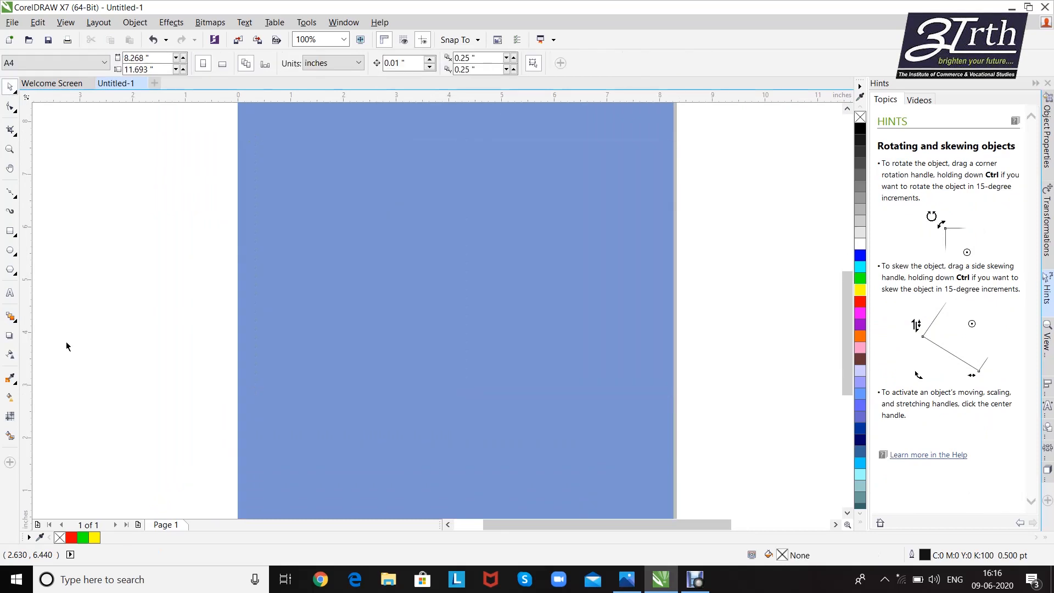
Step: Add the artistic text "ARTH" in Arial 24 pt on the blue page
left_click(9, 293)
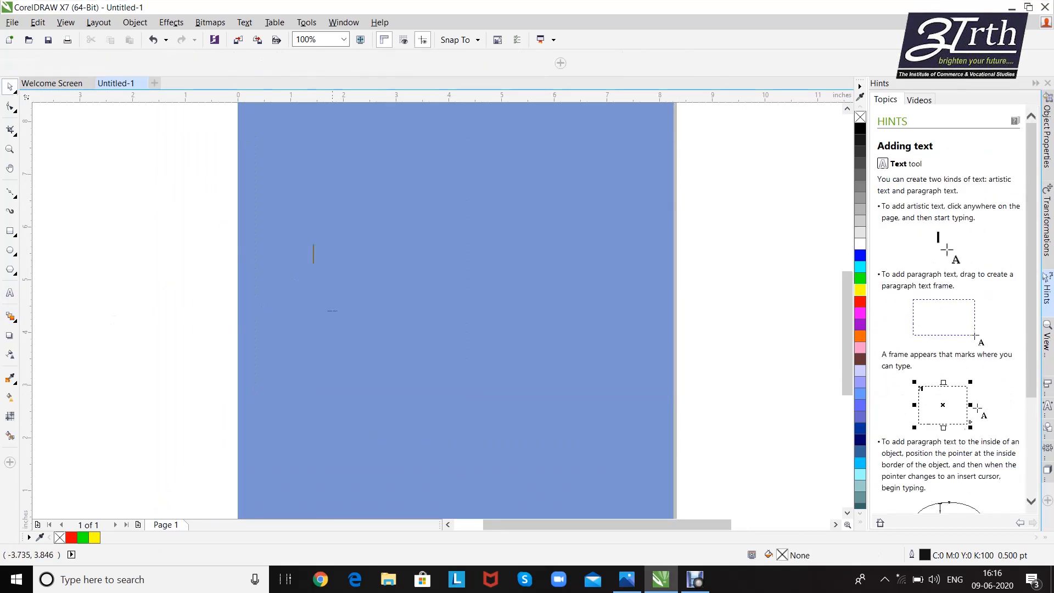
left_click(314, 260)
left_click_drag(975, 222, 913, 225)
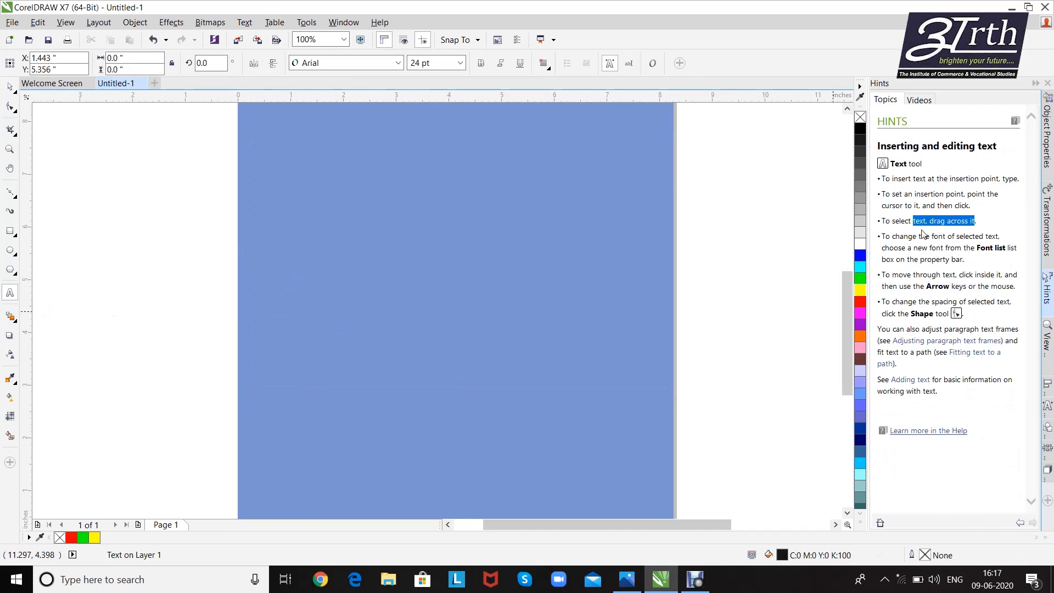
left_click(327, 254)
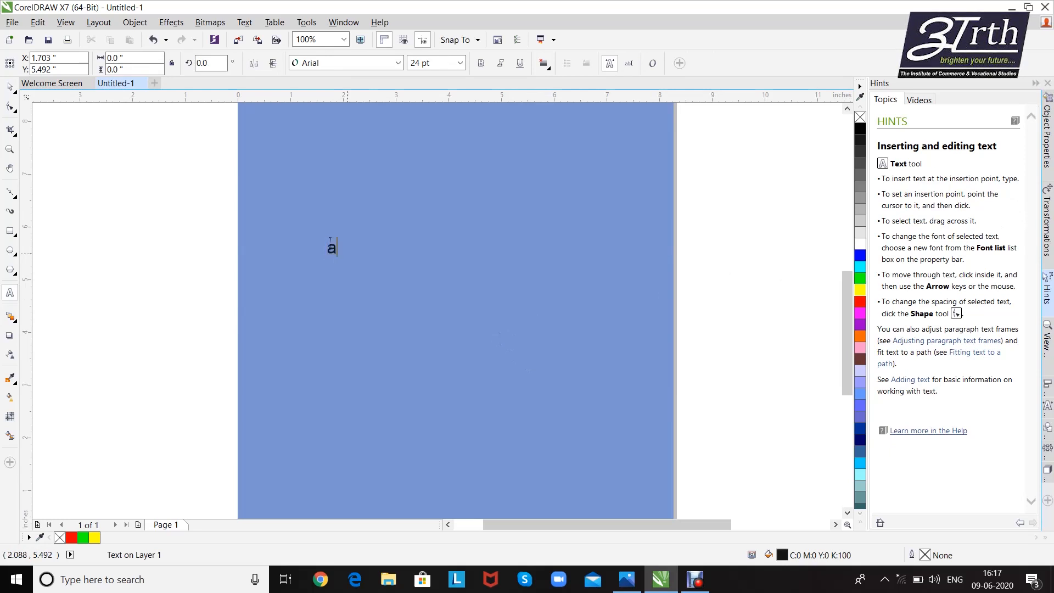
type("rt")
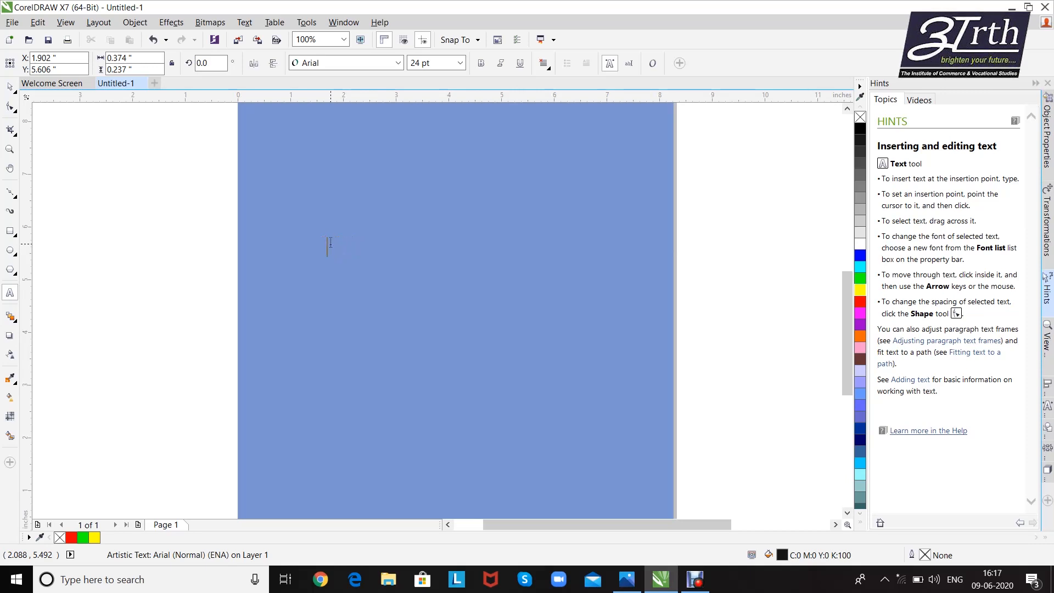
type("ARTH")
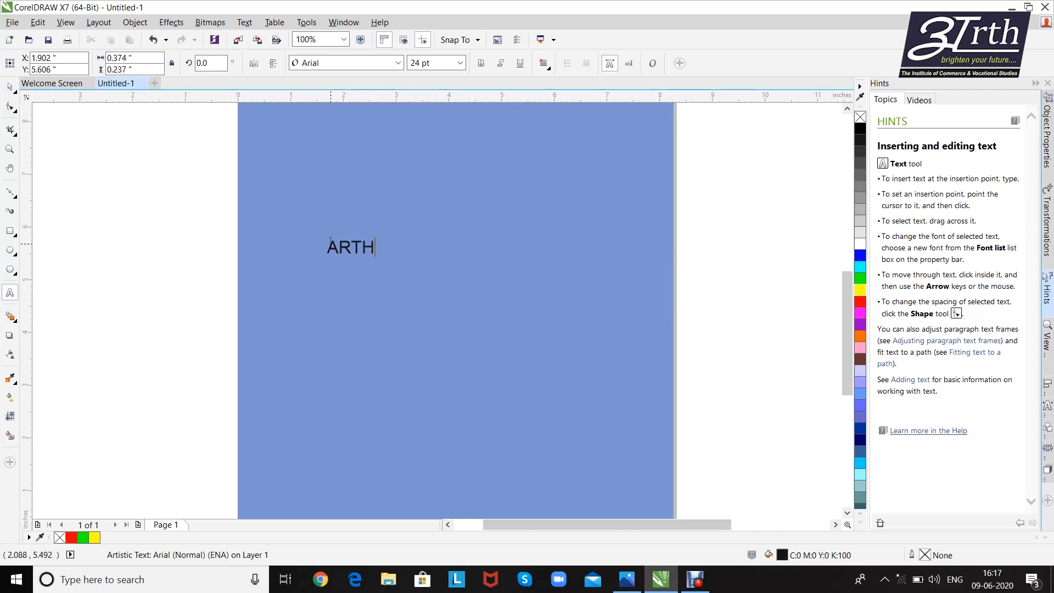
left_click(9, 87)
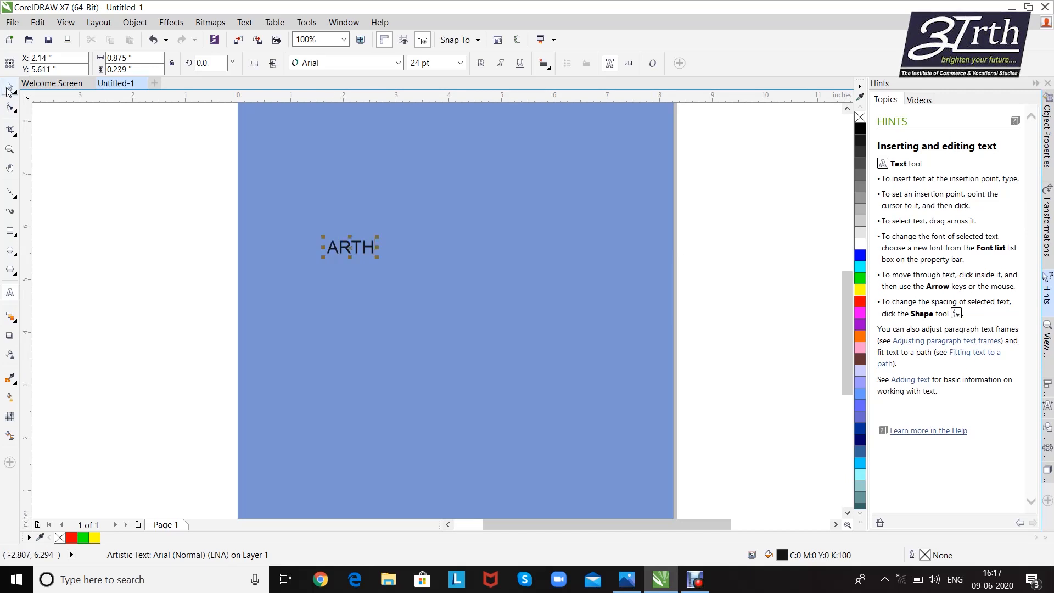
Step: Enlarge the ARTH text to about 113 pt, roughly 4.1 inches wide, and place it near the middle of the page
left_click_drag(418, 299, 548, 365)
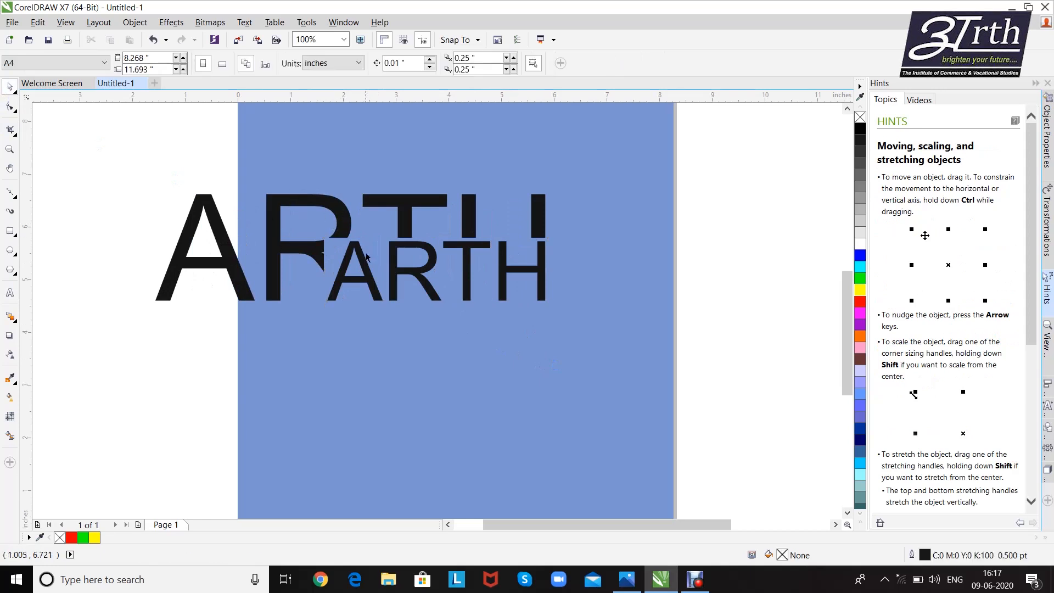
left_click_drag(374, 278, 393, 314)
key("Up")
key("Up")
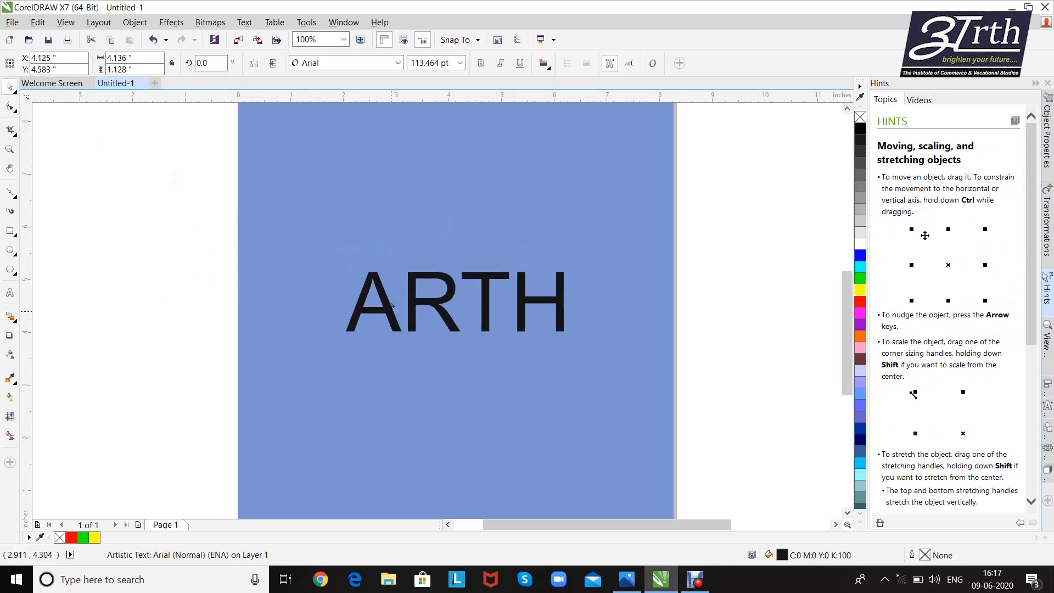
Step: Apply a linear fountain transparency across the ARTH text from the R to the H, with the end node at 70
left_click(10, 355)
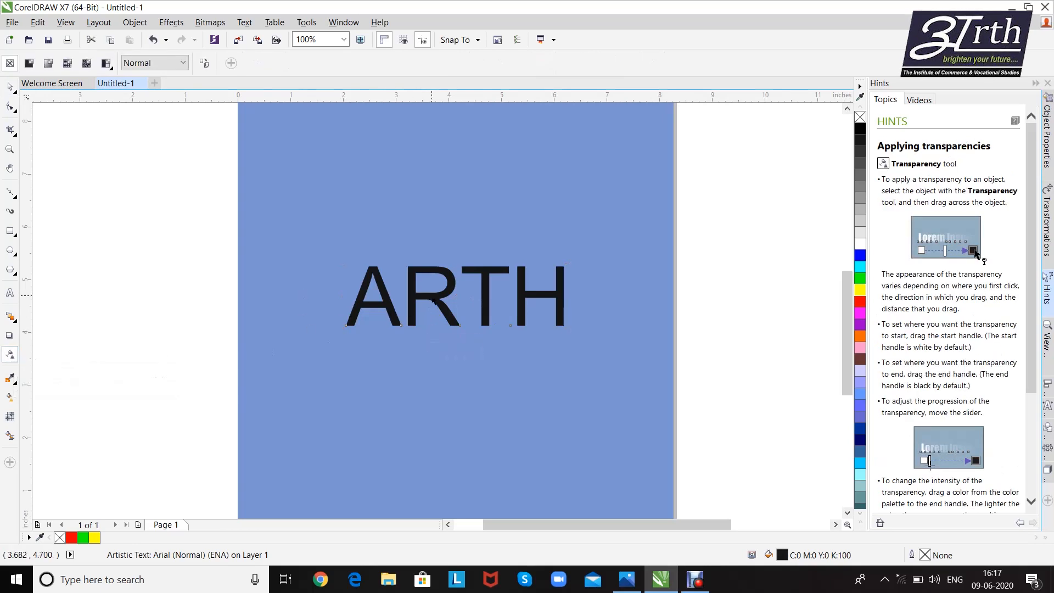
left_click_drag(431, 296, 546, 293)
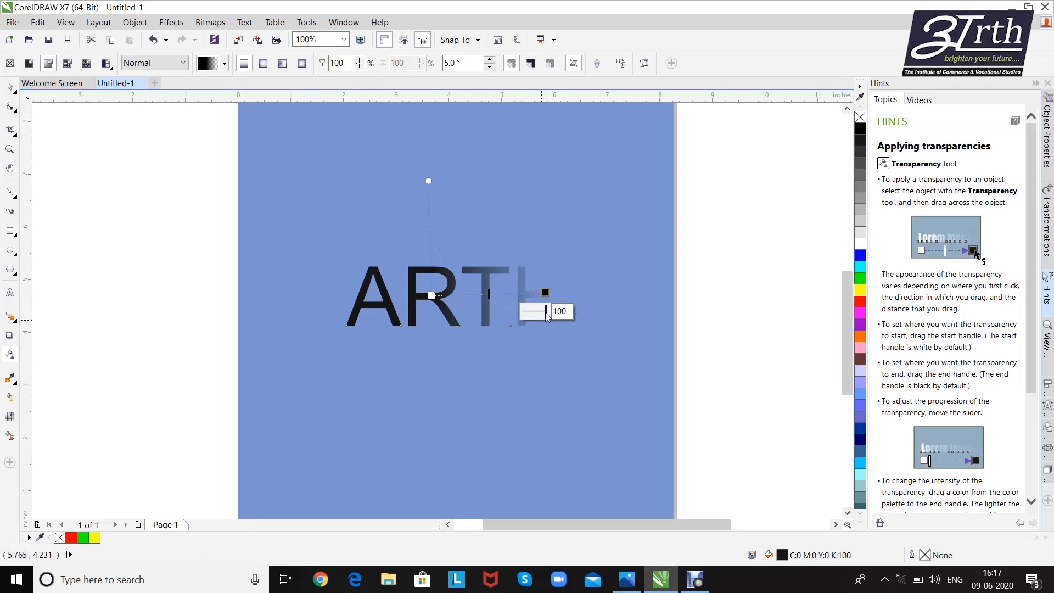
left_click_drag(546, 310, 535, 319)
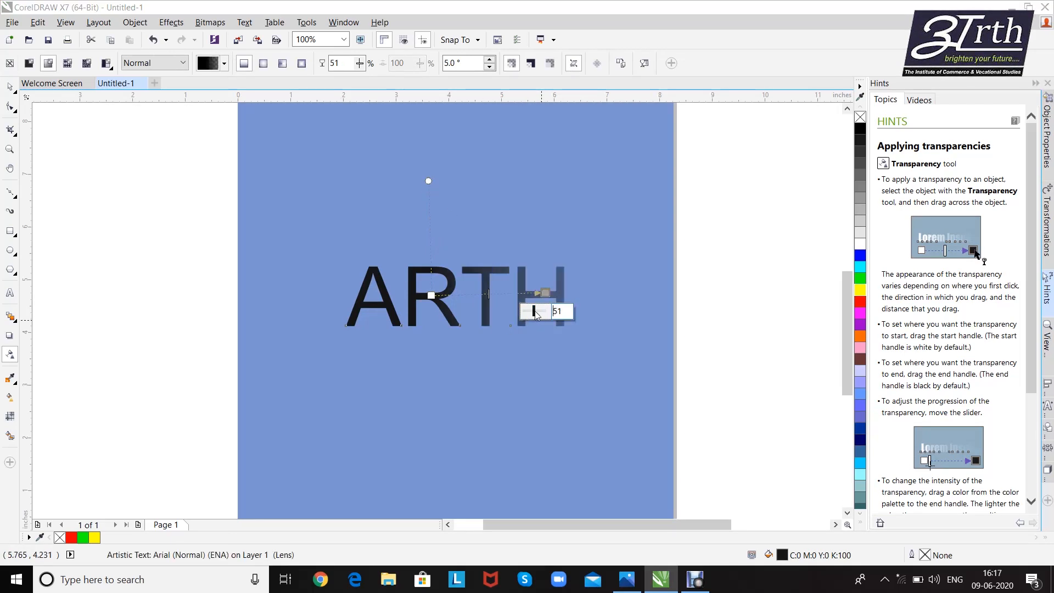
key("Return")
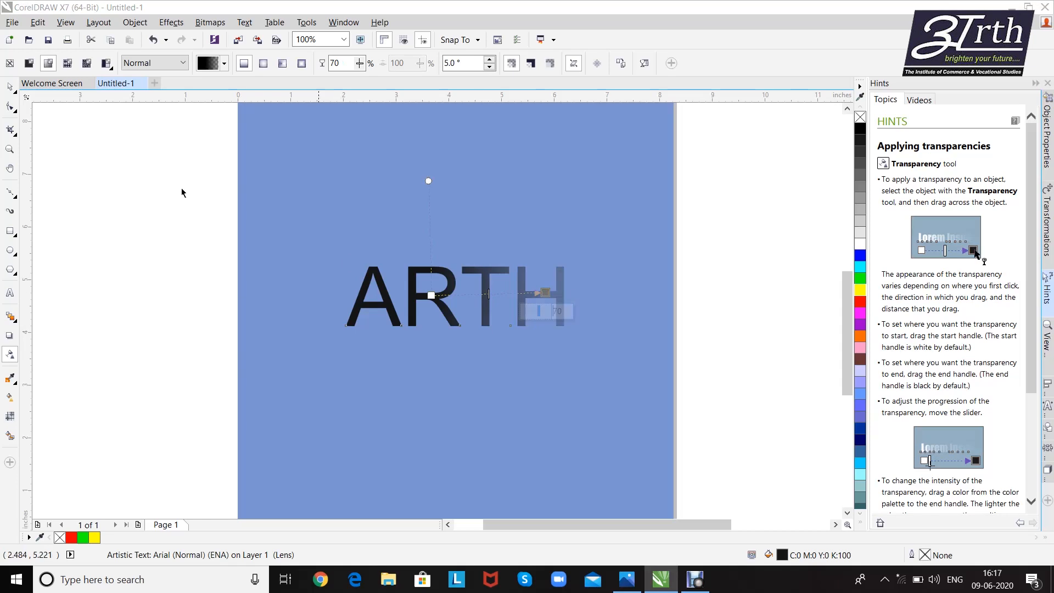
Step: Try a white fill on the ARTH text, and finish with dark blue (#003399)
key("space")
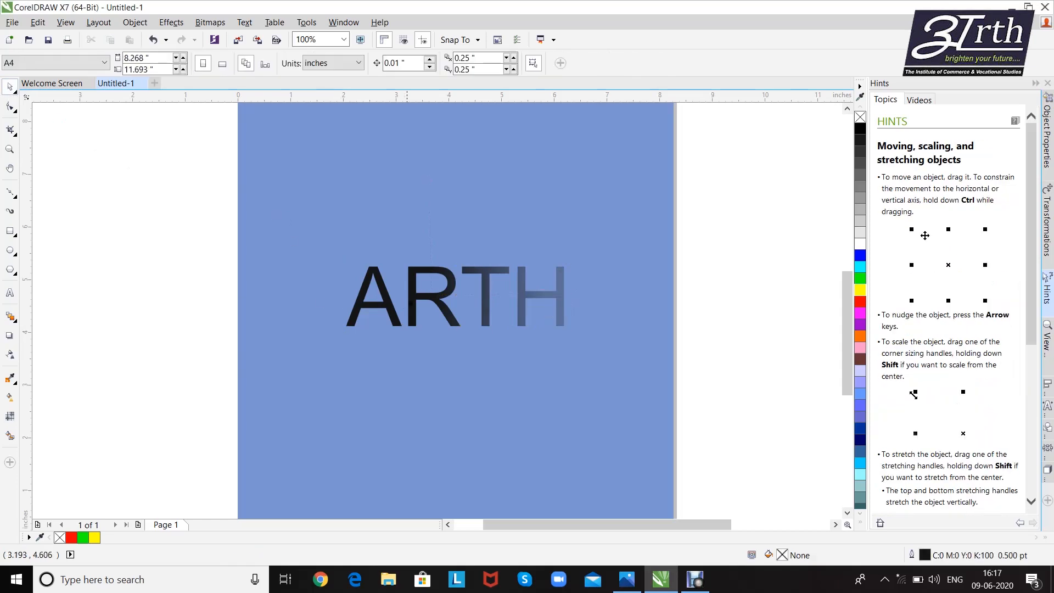
left_click(860, 243)
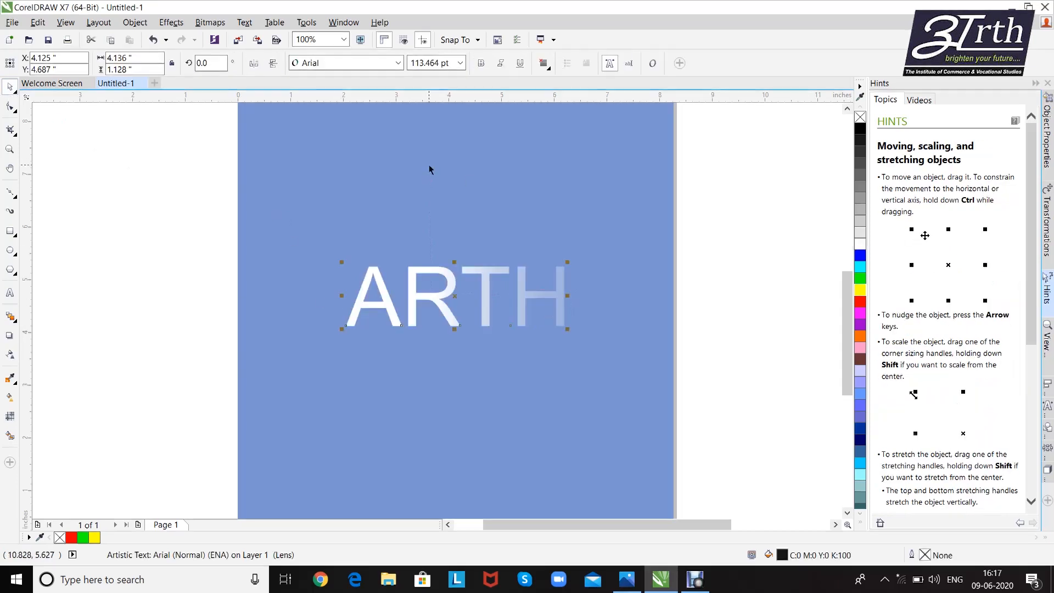
left_click(430, 165)
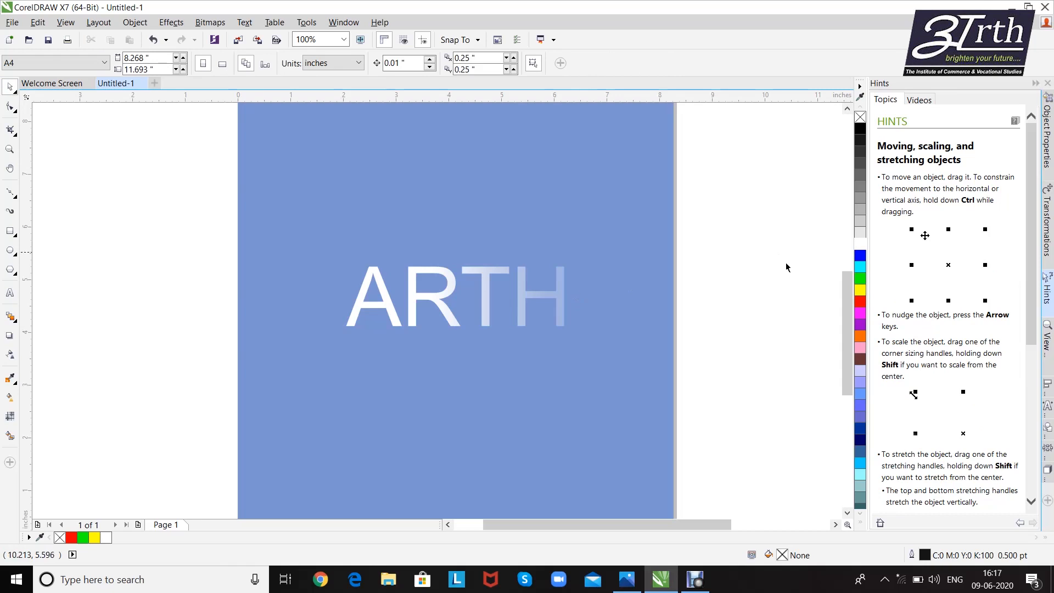
left_click(860, 432)
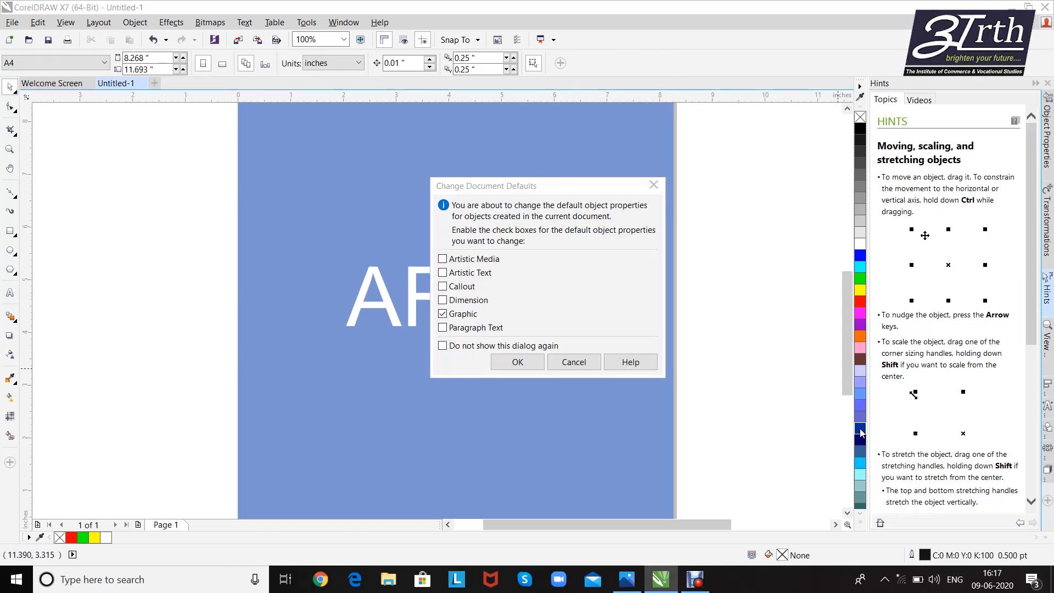
left_click(565, 362)
left_click(434, 301)
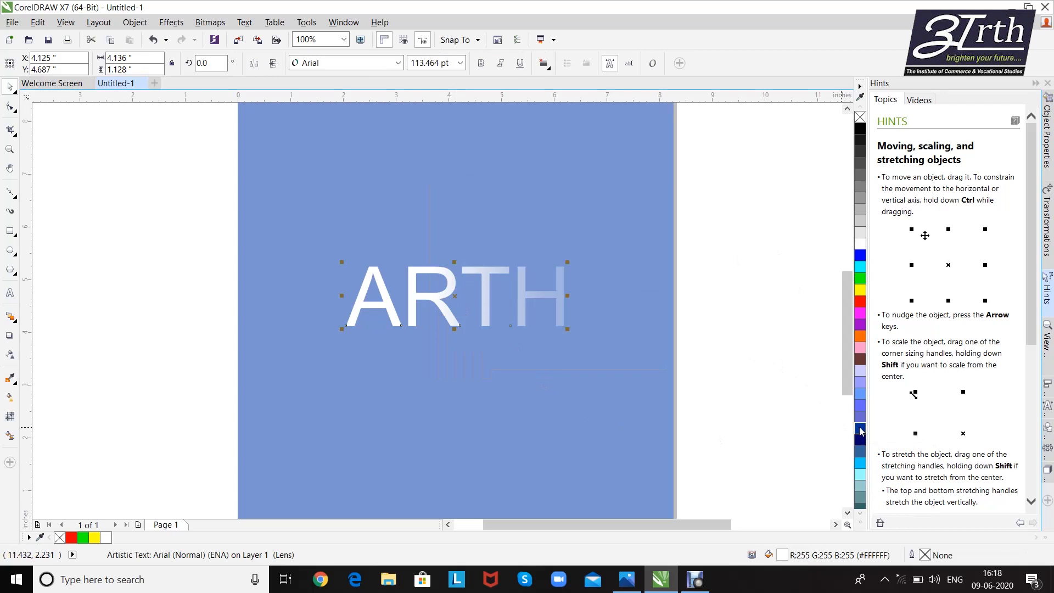
left_click(860, 432)
left_click(570, 429)
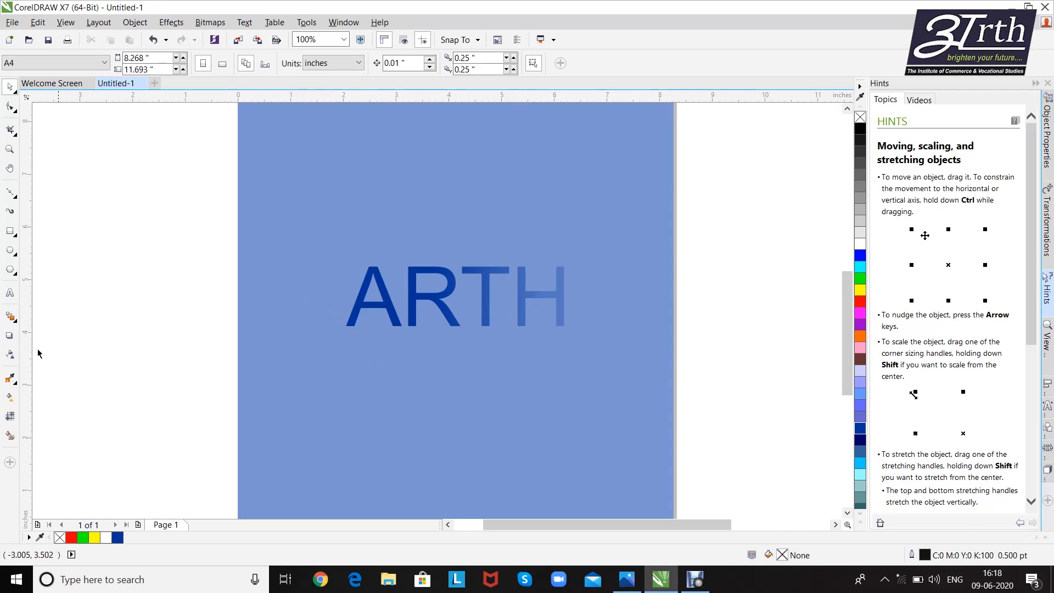
Step: Delete the ARTH text and set the page to No Background
left_click(418, 299)
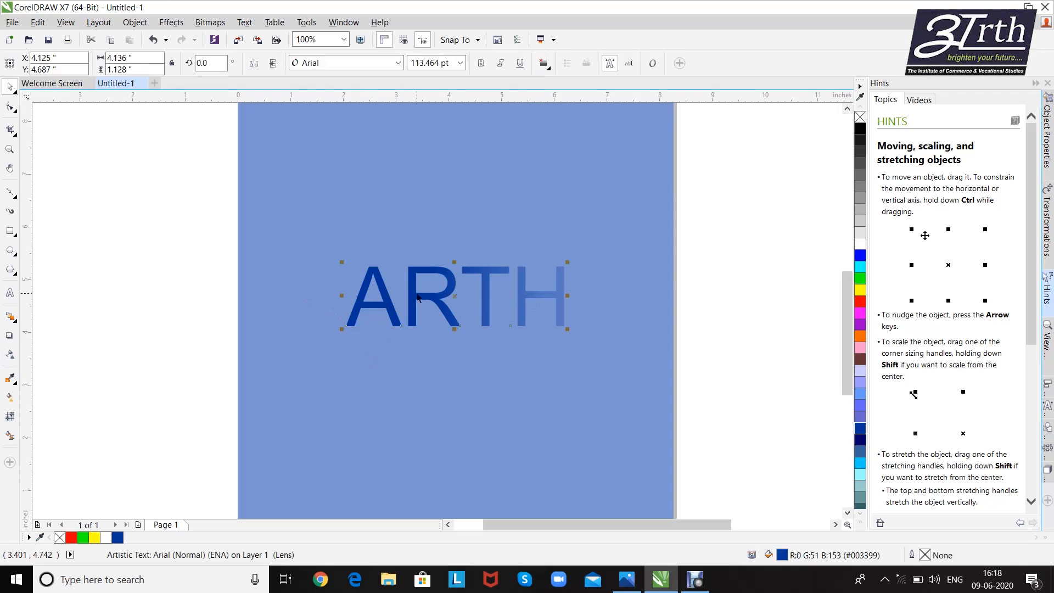
key("Escape")
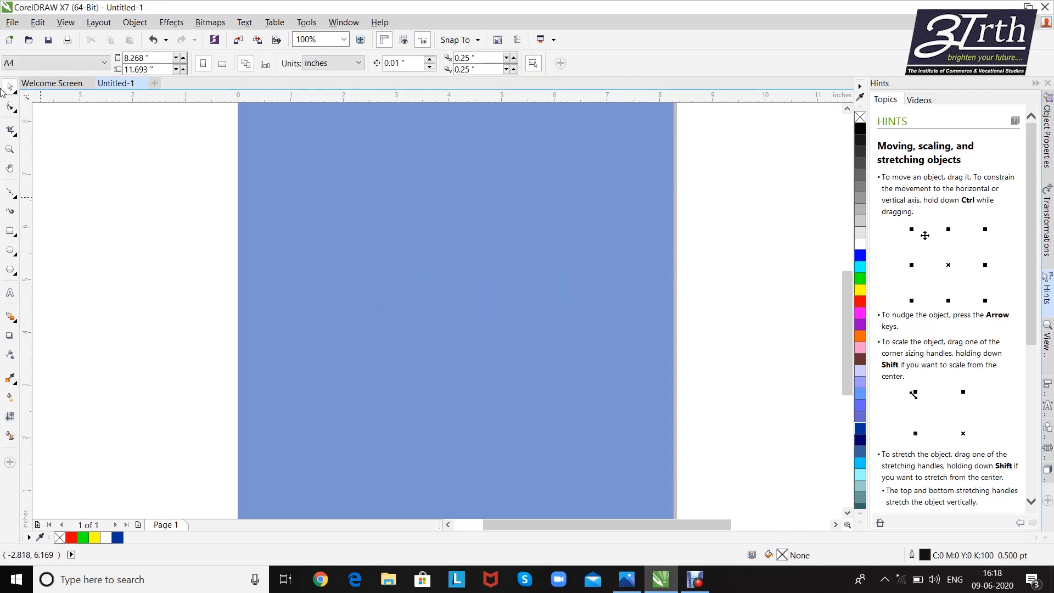
left_click(99, 22)
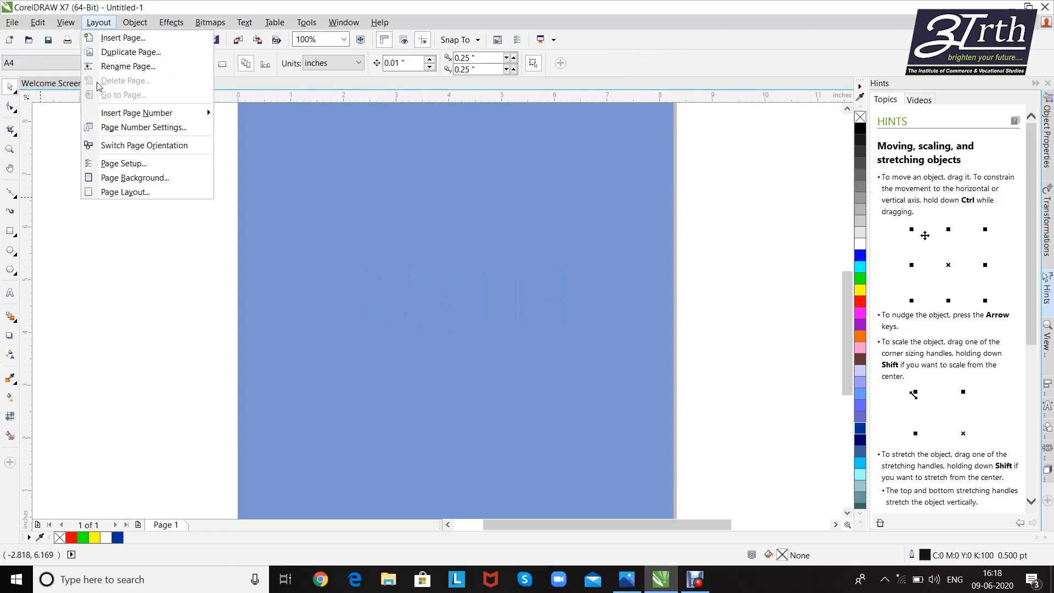
left_click(119, 164)
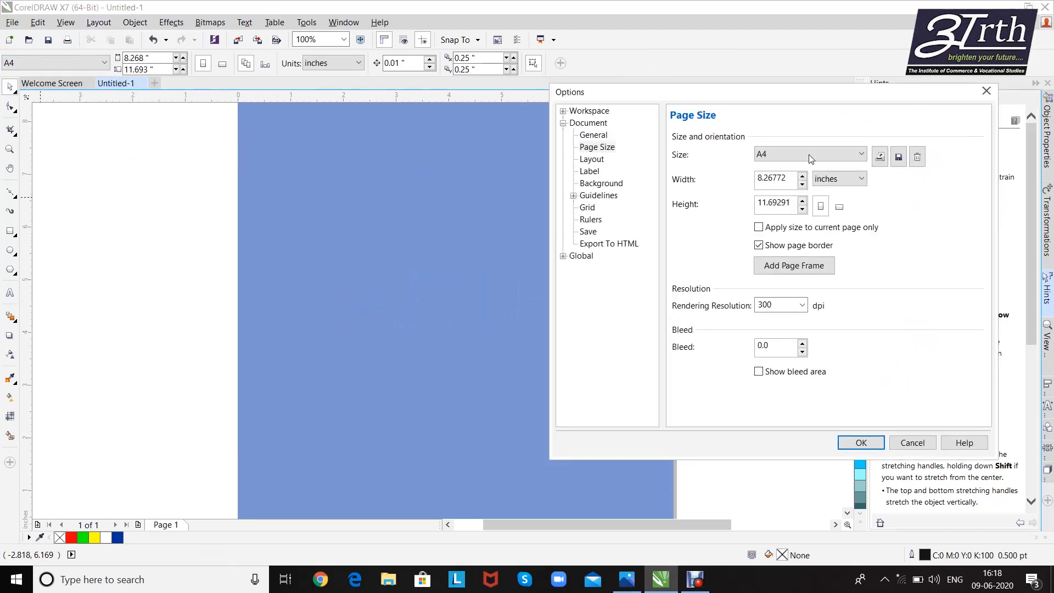
left_click(593, 185)
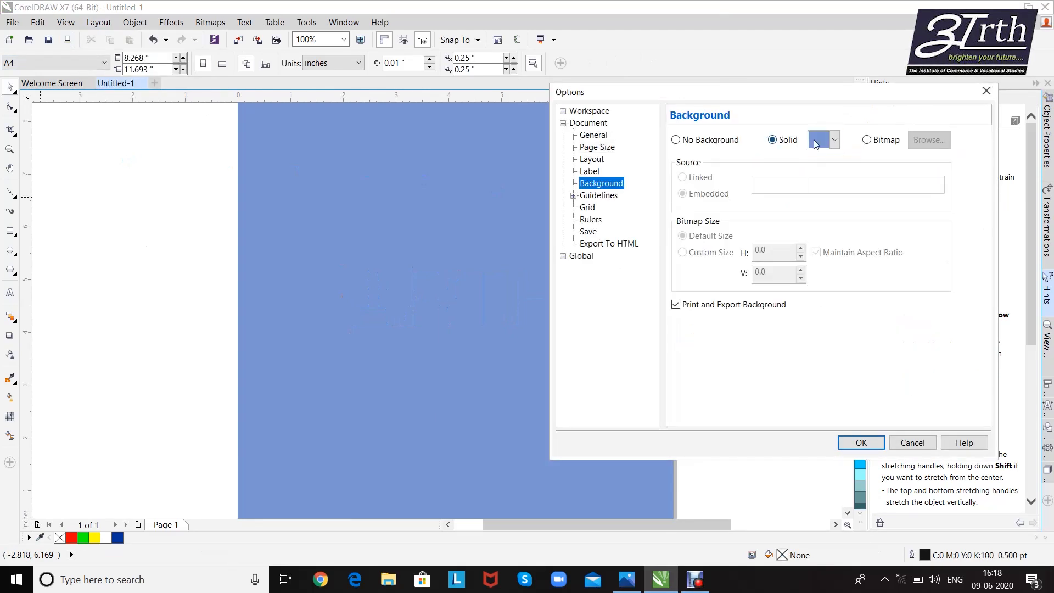
left_click(675, 139)
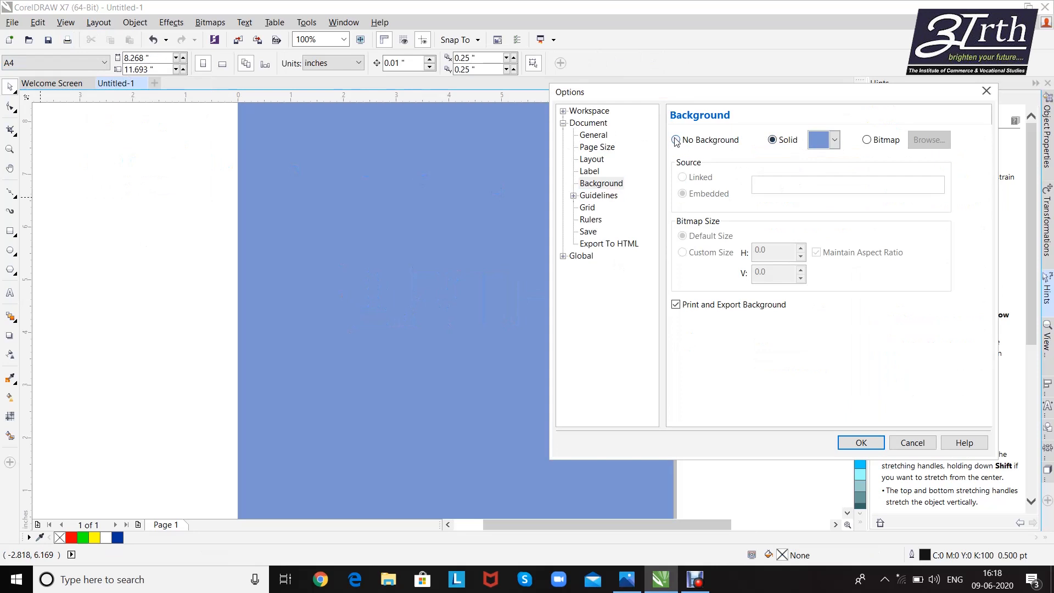
left_click(860, 443)
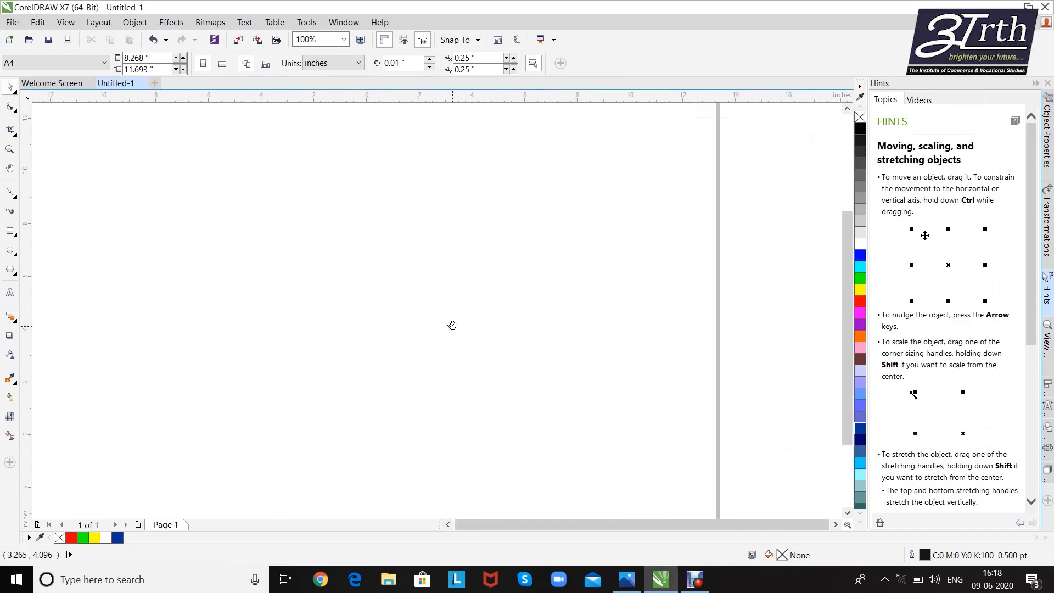
Step: Delete the magenta patterned rectangle lying outside the page
scroll(452, 326, "down", 1)
left_click(675, 150)
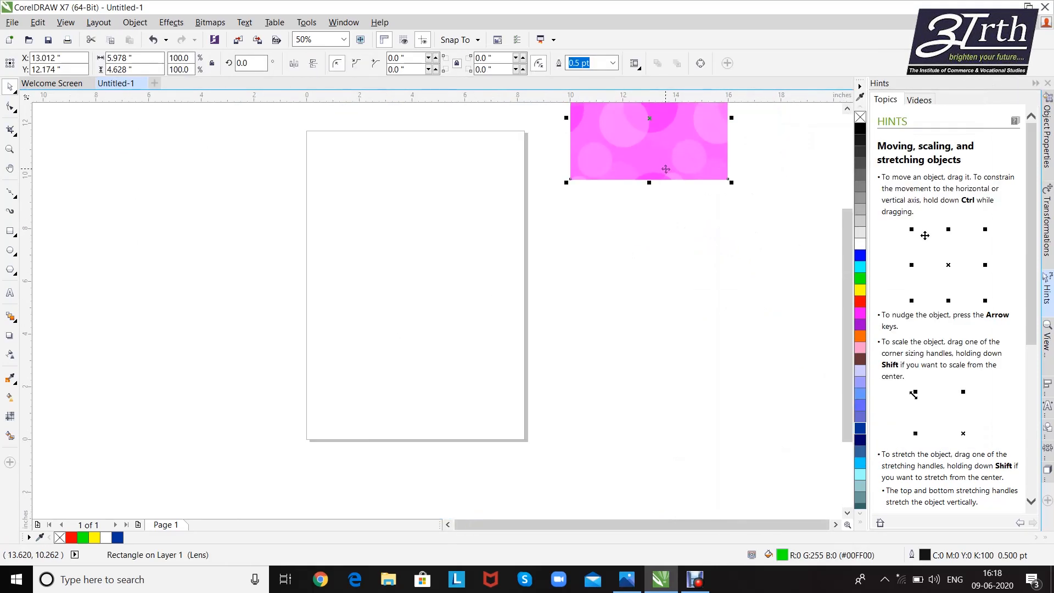
key("Delete")
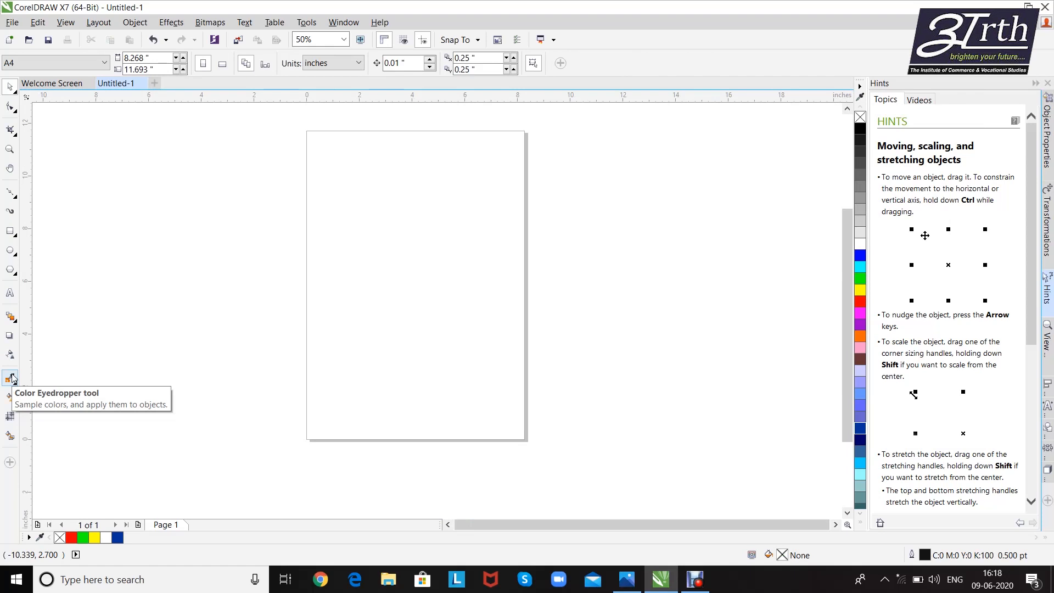
Step: Draw a cyan rectangle about 3.17 × 2.46 inches at the page's upper left and an unfilled circle about 2.67 inches across over its right edge
scroll(344, 318, "up", 1)
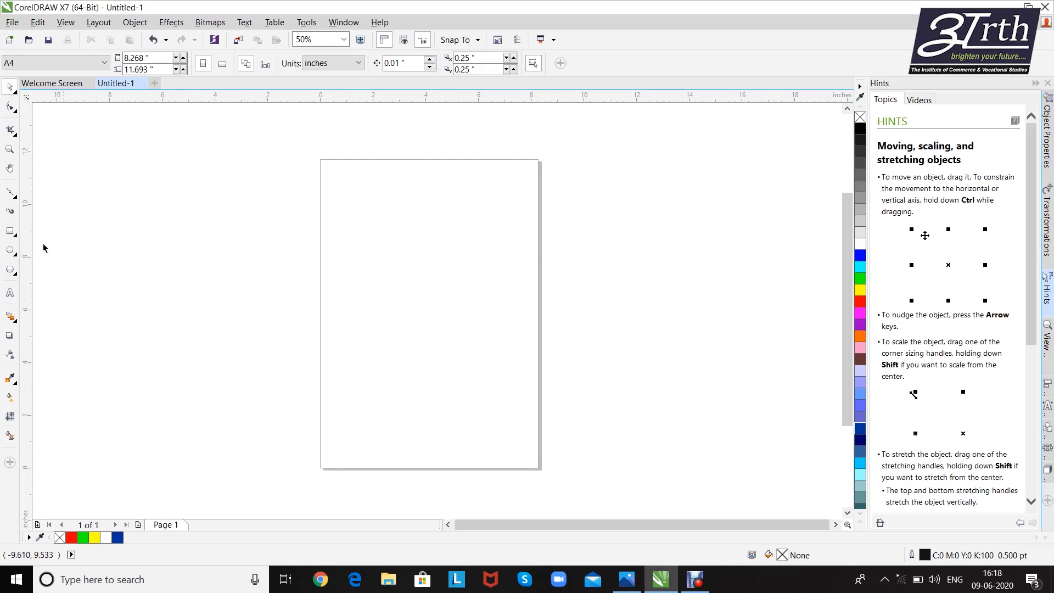
left_click(10, 233)
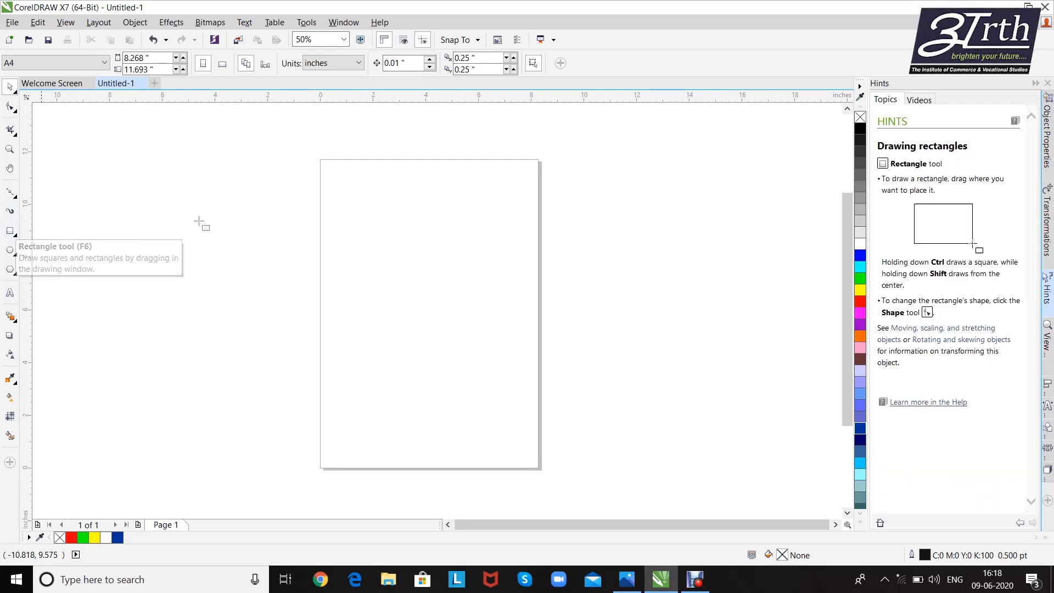
mouse_move(333, 158)
left_mouse_down()
mouse_move(436, 225)
mouse_move(406, 204)
left_mouse_up()
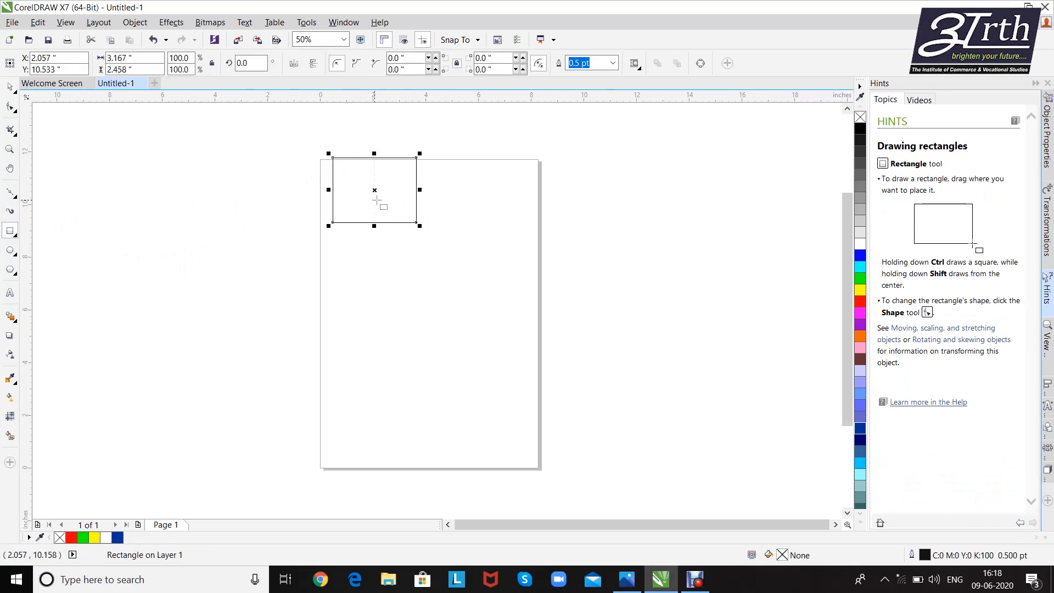
left_click(861, 267)
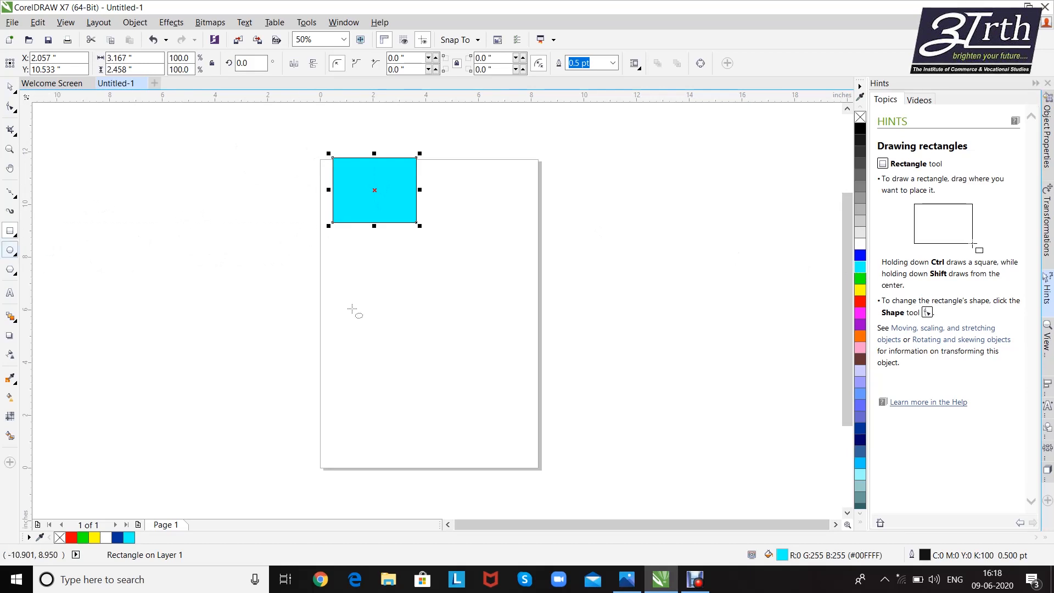
mouse_move(481, 283)
left_mouse_down()
mouse_move(535, 319)
mouse_move(516, 312)
mouse_move(551, 353)
left_mouse_up()
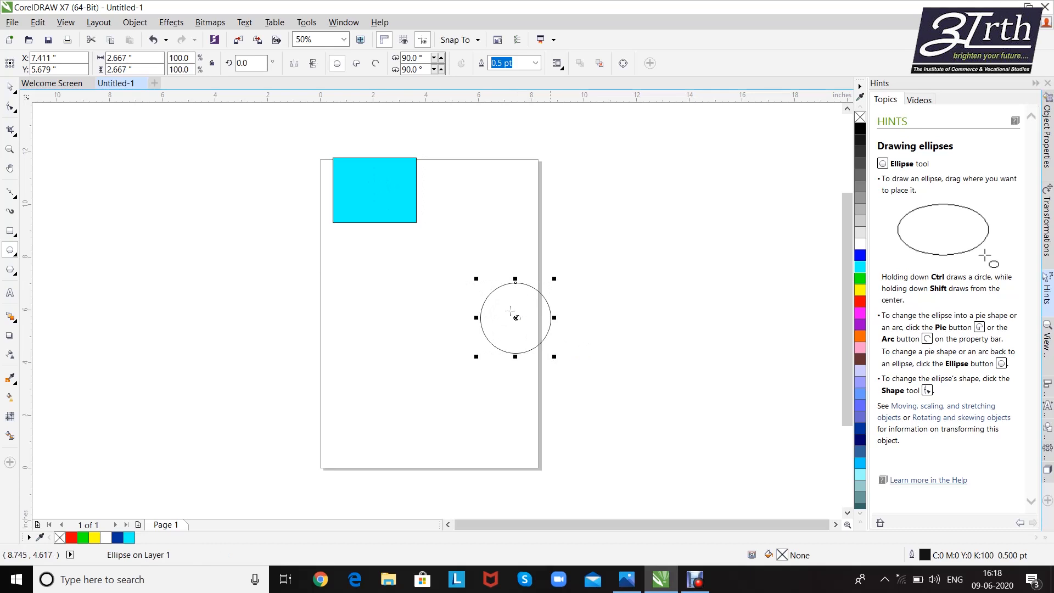
Step: Sample the rectangle's cyan with the Color Eyedropper and apply it as the circle's fill
left_click(12, 379)
left_click(58, 379)
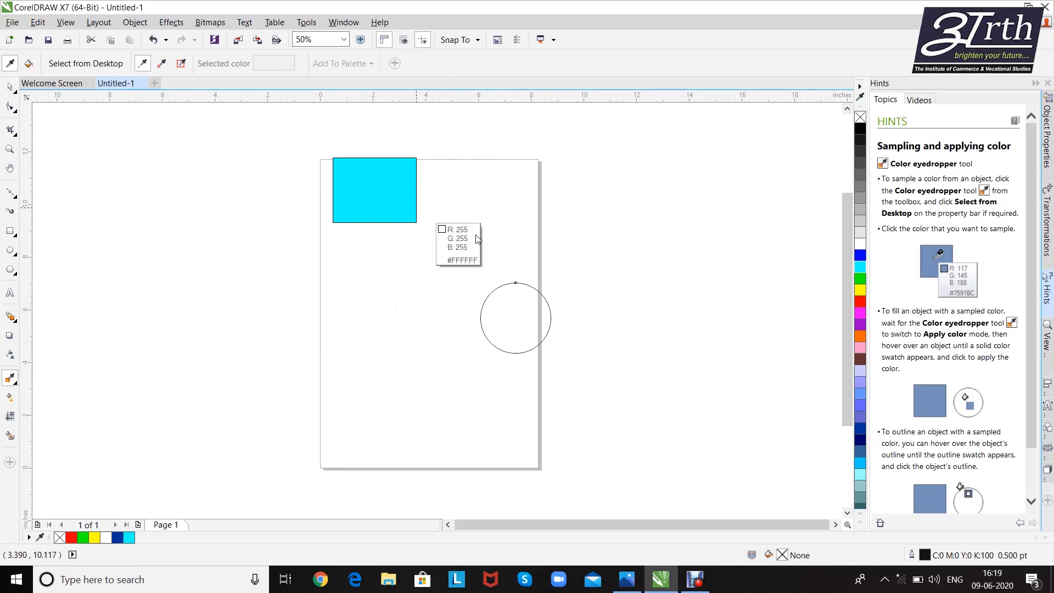
left_click(399, 183)
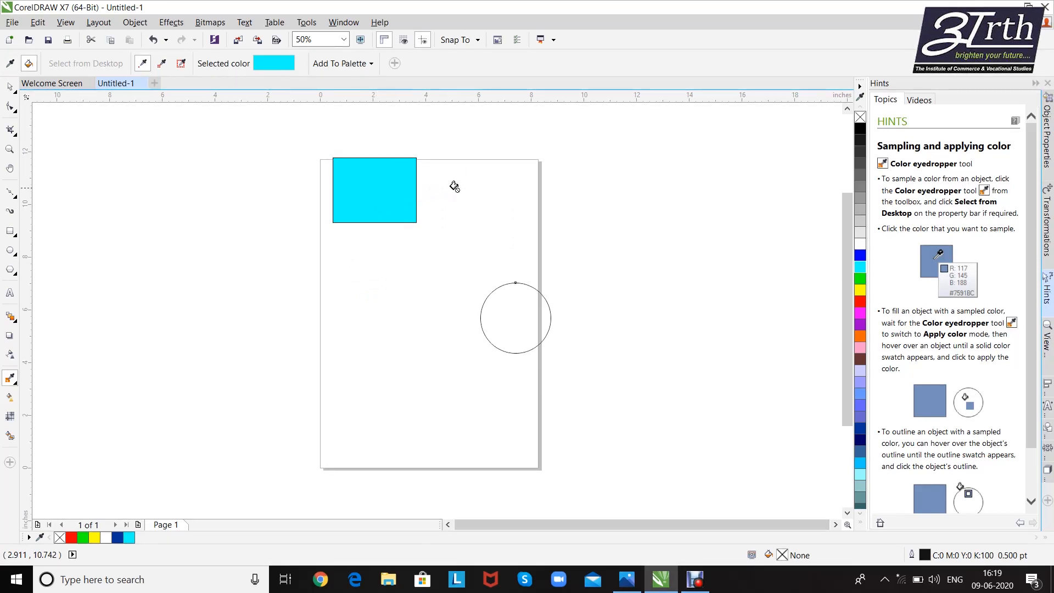
left_click(511, 314)
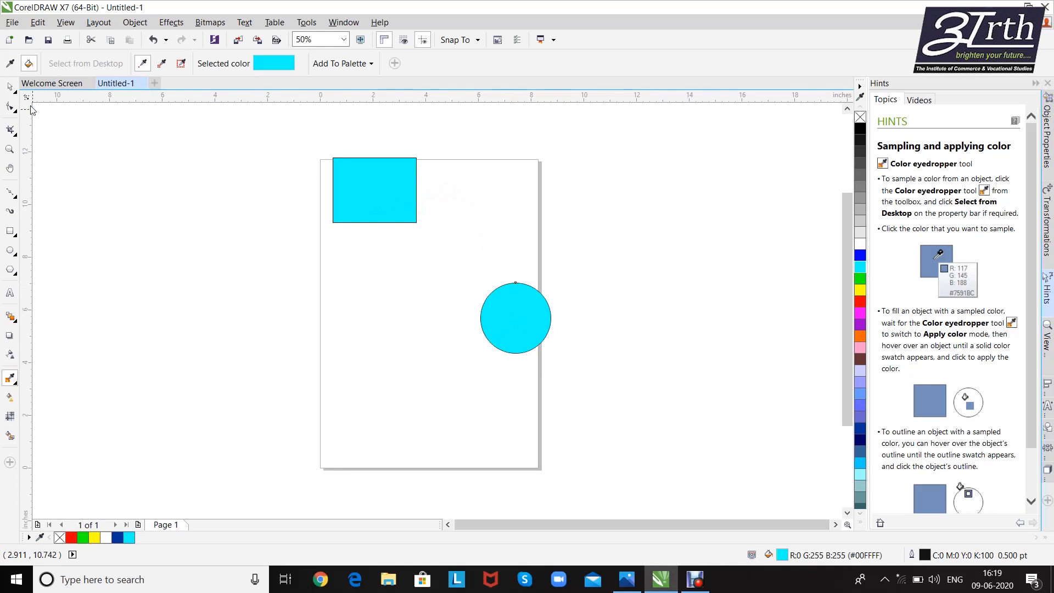
Step: Delete the cyan rectangle and the cyan circle together
left_click(10, 87)
left_click(234, 183)
left_click_drag(206, 122, 578, 425)
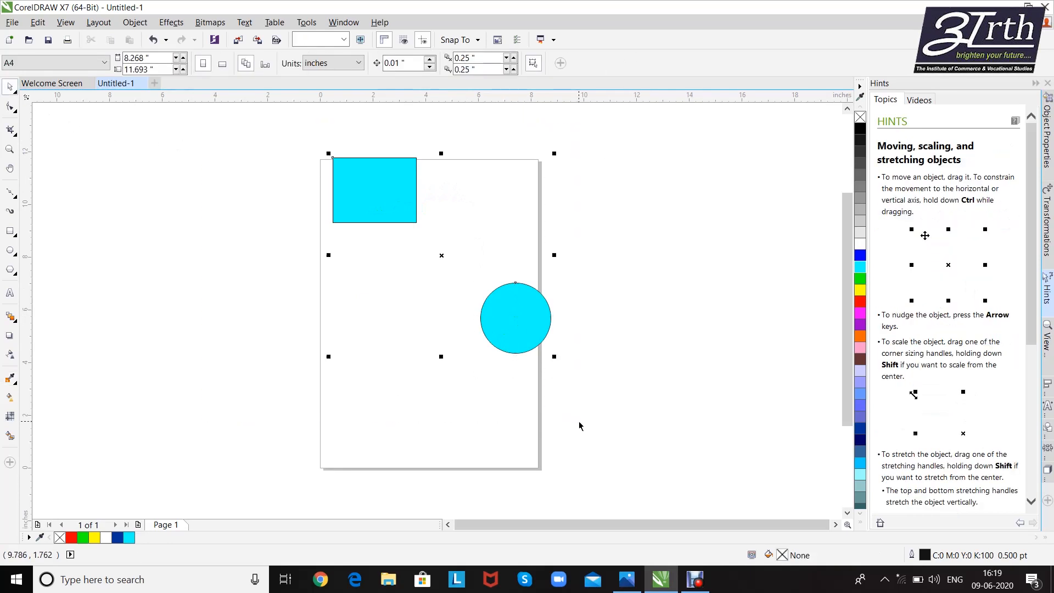
key("Delete")
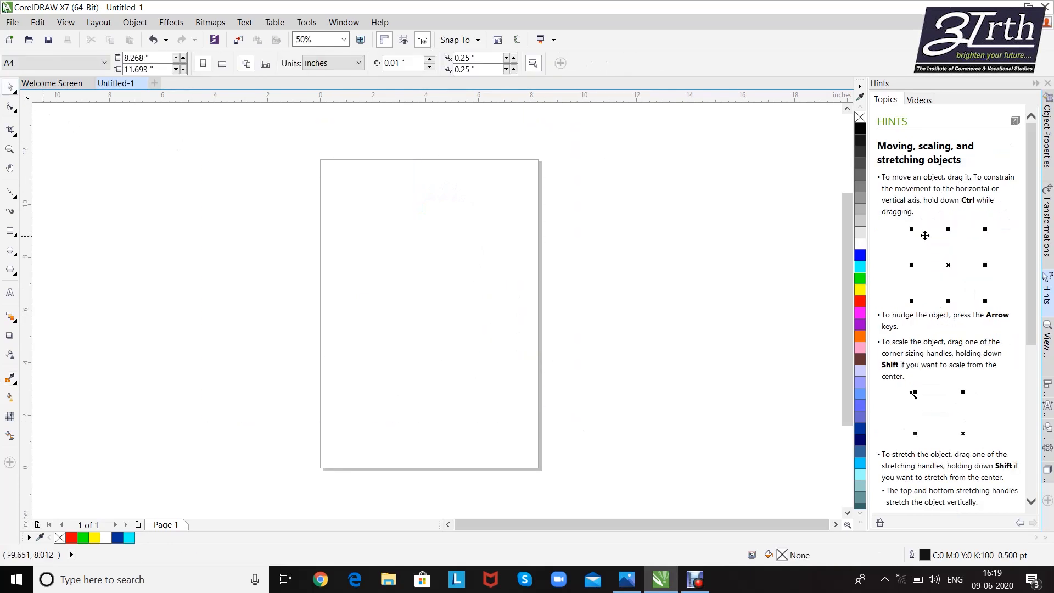
Step: Import the yellow keychain photo ending in LDO9-z7-Njc-unsplash.jpg and place it about 7.42 × 4.94 inches on the upper half of the page
left_click(9, 24)
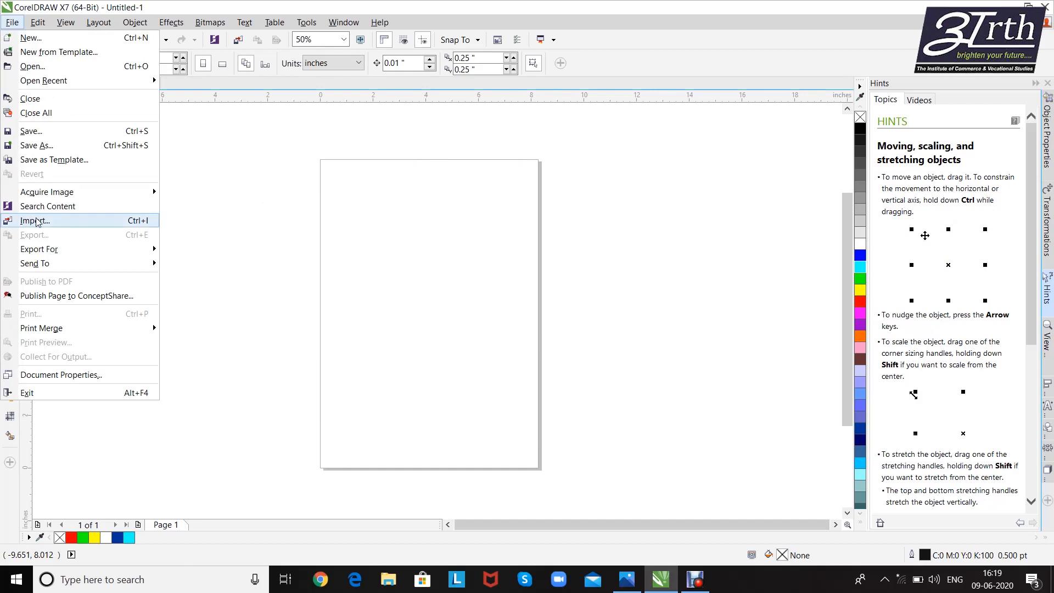
left_click(73, 223)
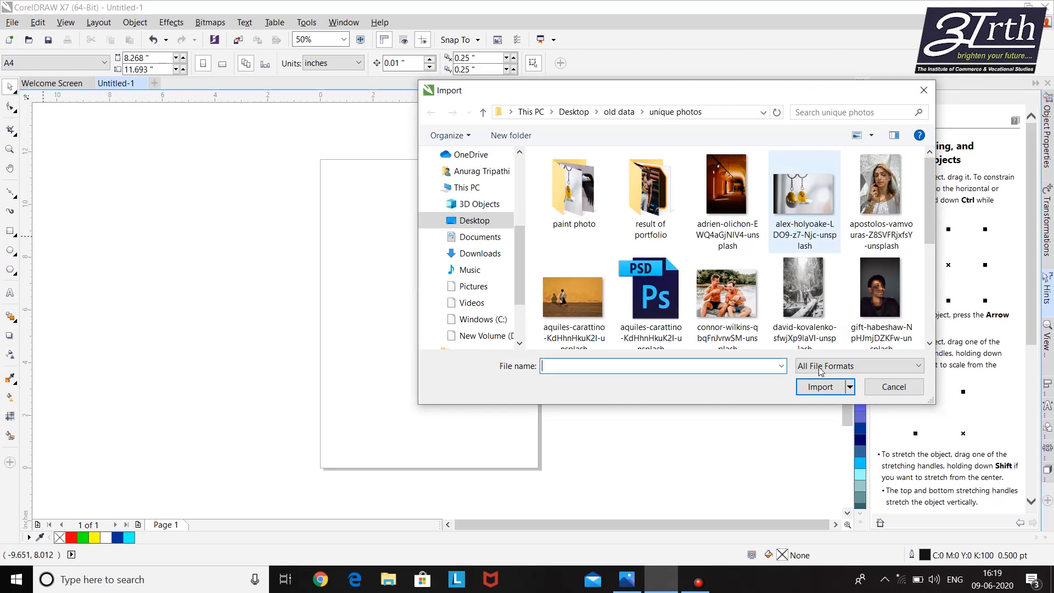
left_click(822, 389)
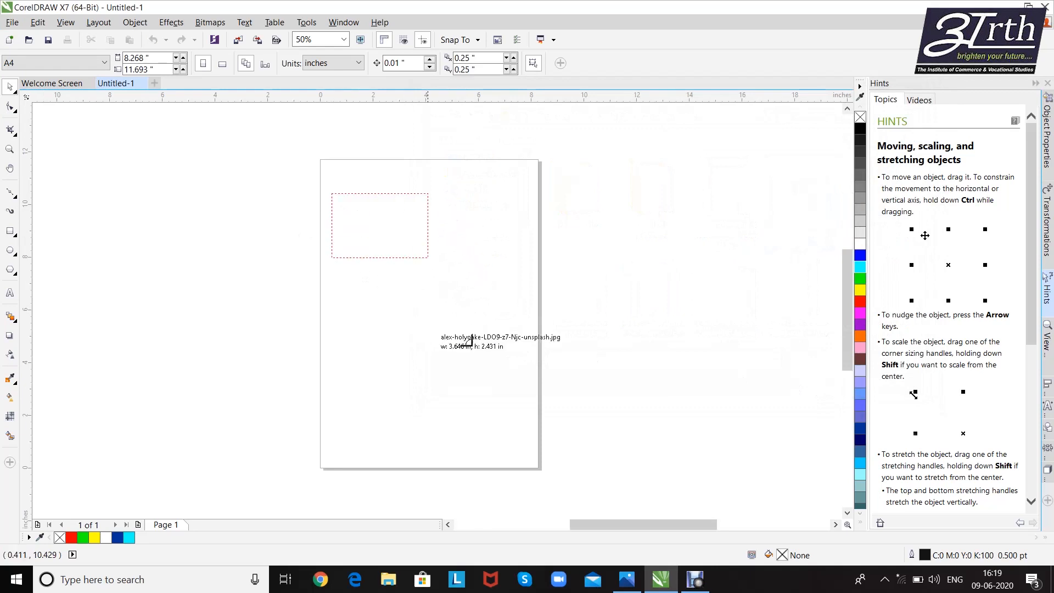
left_click_drag(470, 341, 522, 372)
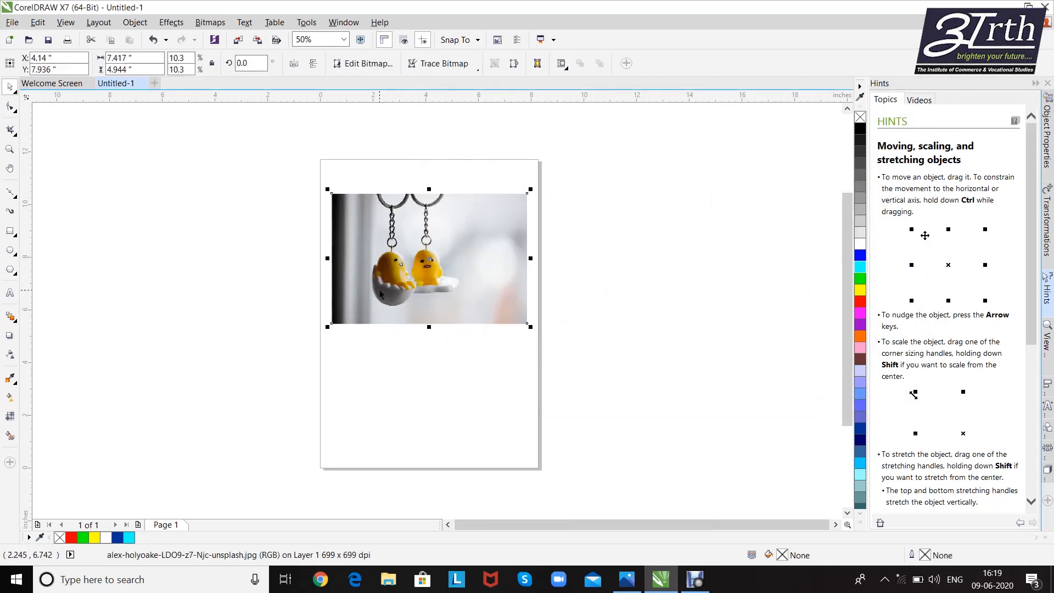
Step: Draw a small unfilled square about 0.54 × 0.53 inches outside the page, level with the photo's upper right corner
scroll(380, 293, "up", 1)
scroll(351, 314, "up", 1)
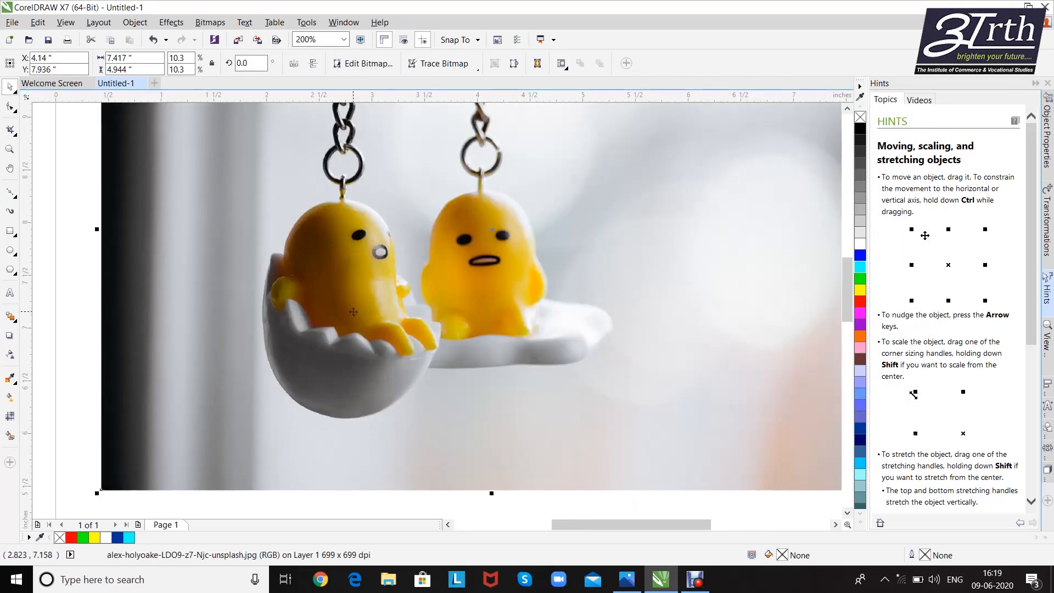
scroll(354, 312, "up", 1)
scroll(356, 306, "down", 1)
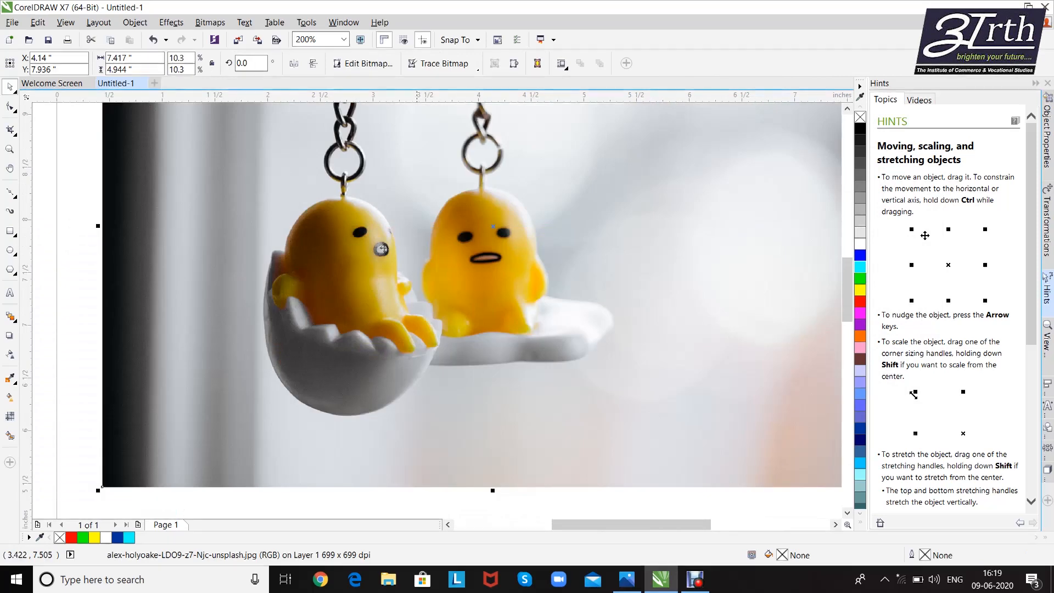
scroll(375, 250, "down", 1)
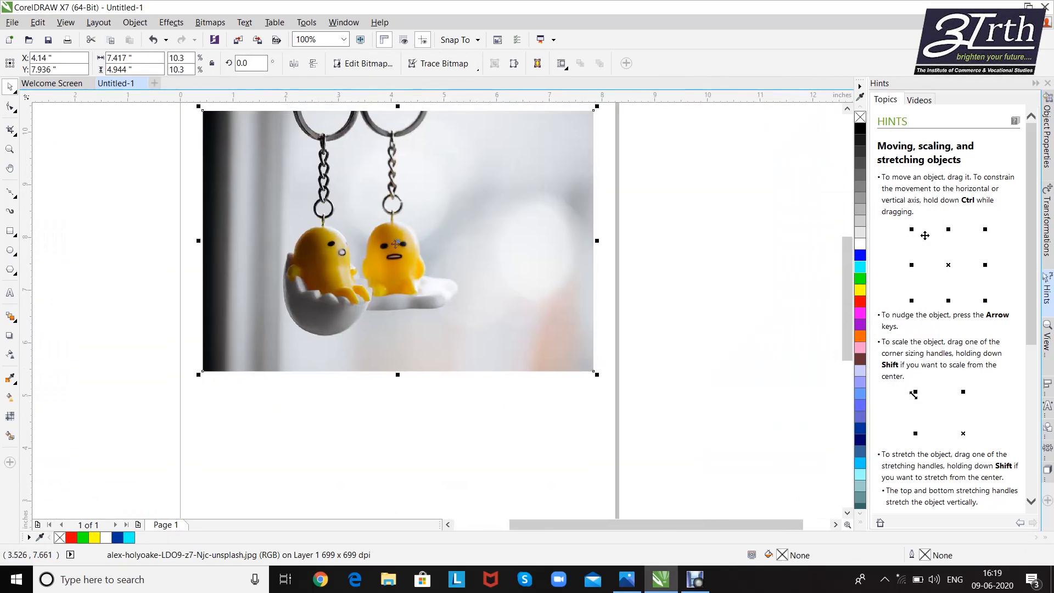
left_click(10, 231)
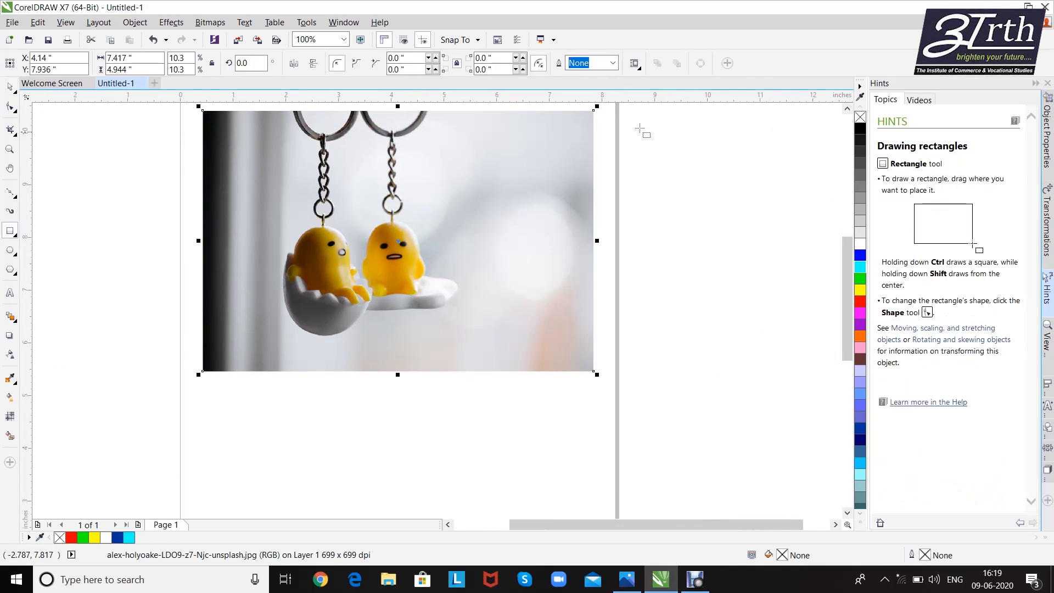
left_click_drag(634, 124, 664, 153)
left_click(10, 87)
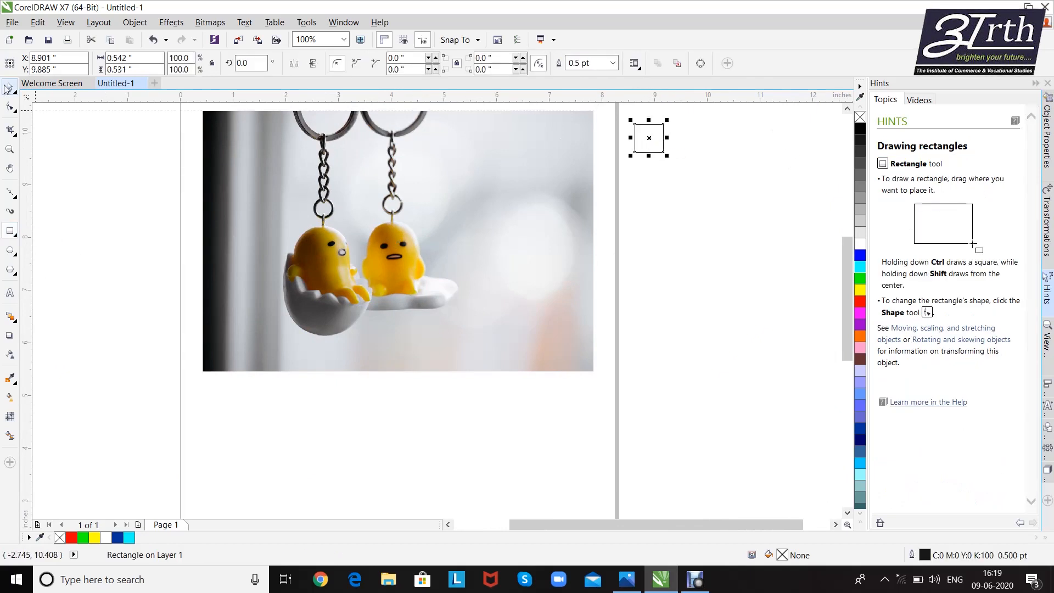
Step: Duplicate the small square just below itself and repeat the duplication to form a vertical column of six squares
left_click_drag(656, 139, 656, 175)
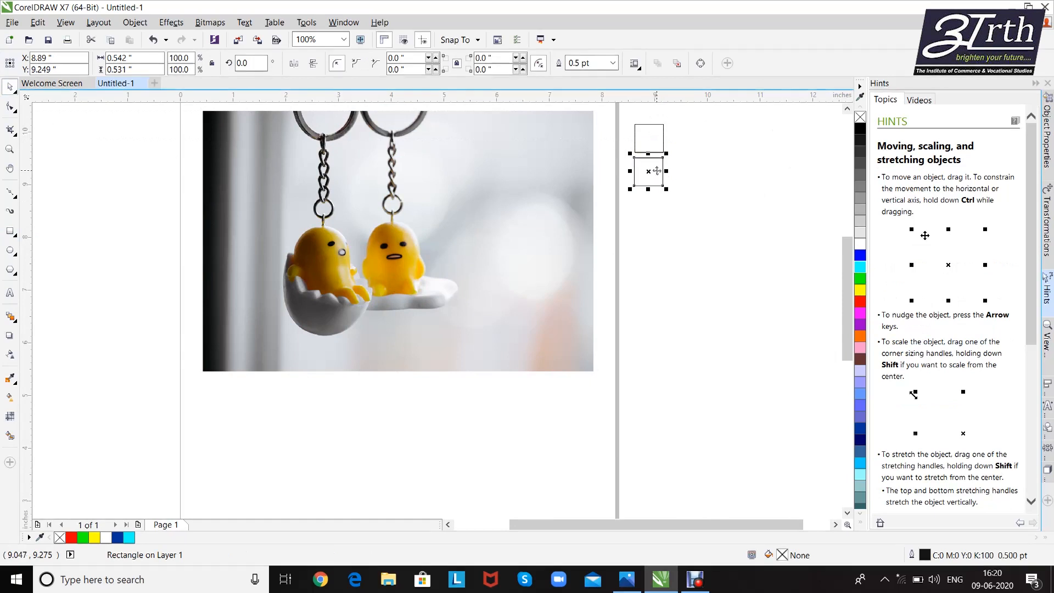
key("ctrl+r")
key("ctrl+r")
key("ctrl+r")
key("ctrl+r")
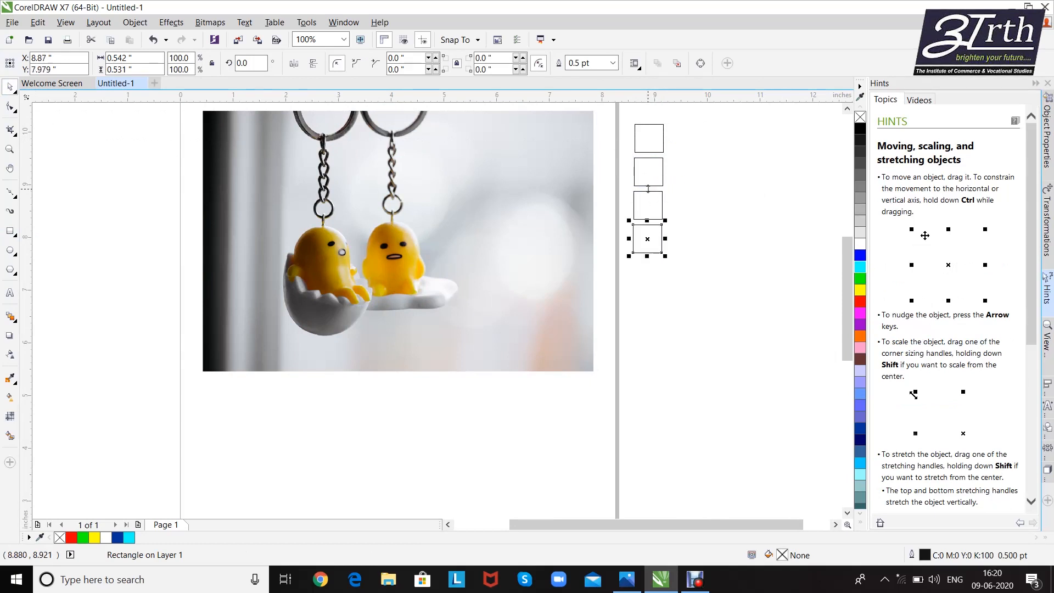
left_click(676, 258)
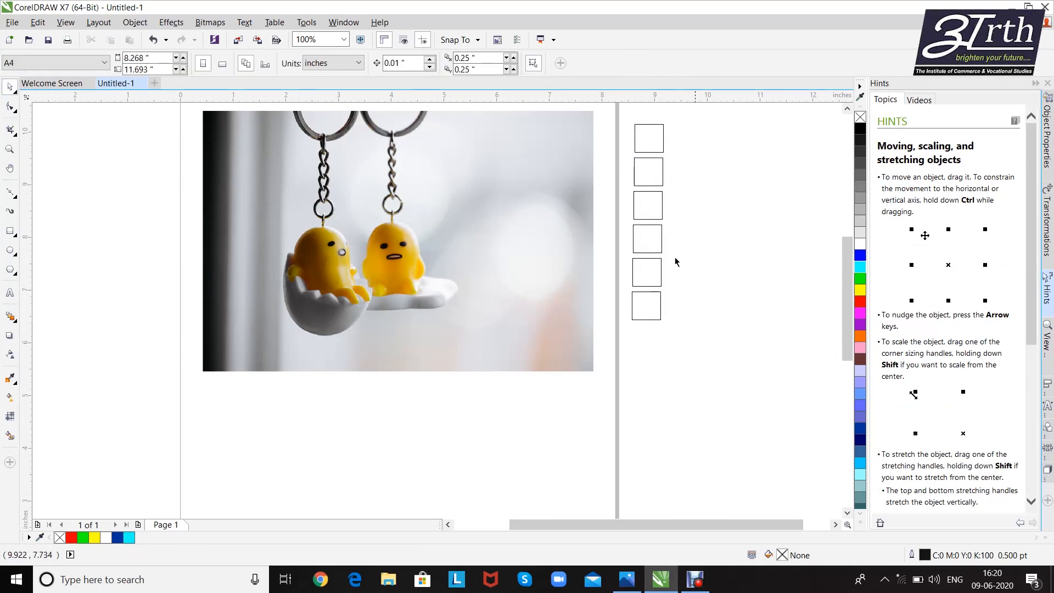
Step: Sample the orange of the photo's right-hand figure with the Color Eyedropper and fill the topmost square with it
left_click(11, 378)
left_click(61, 374)
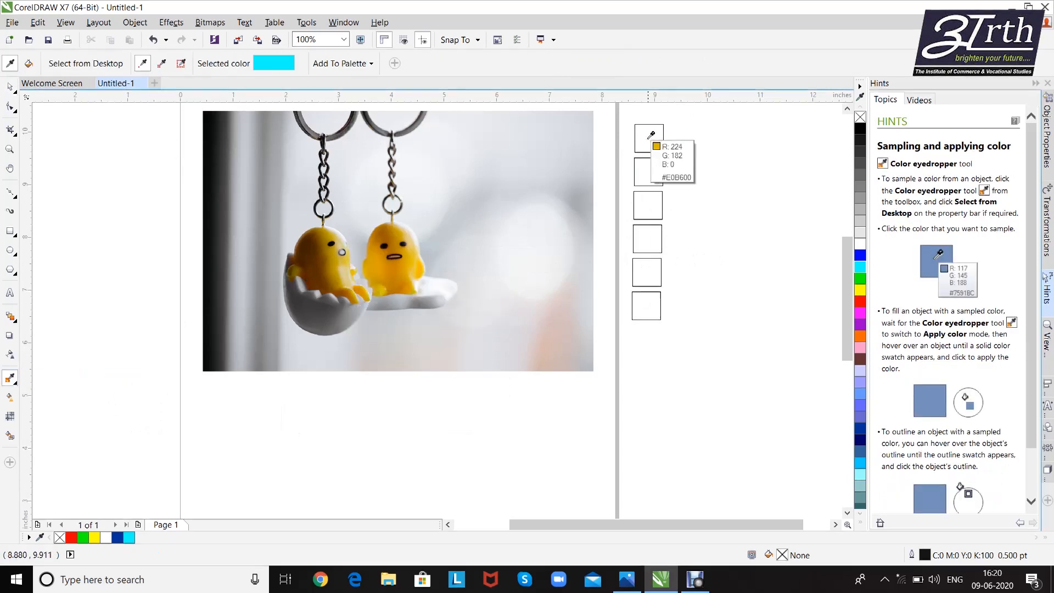
left_click(399, 273)
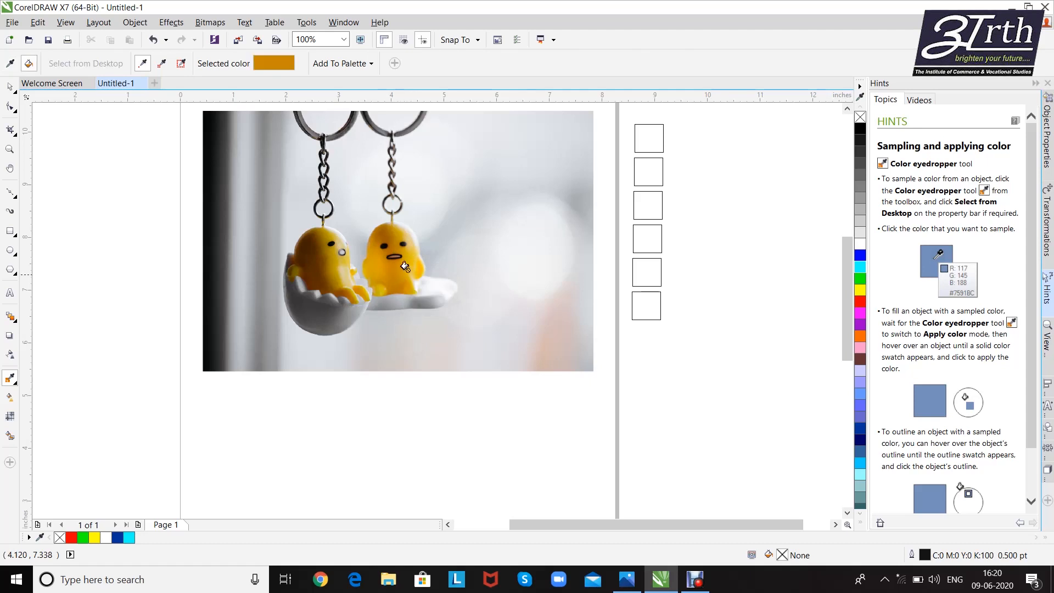
left_click(662, 131)
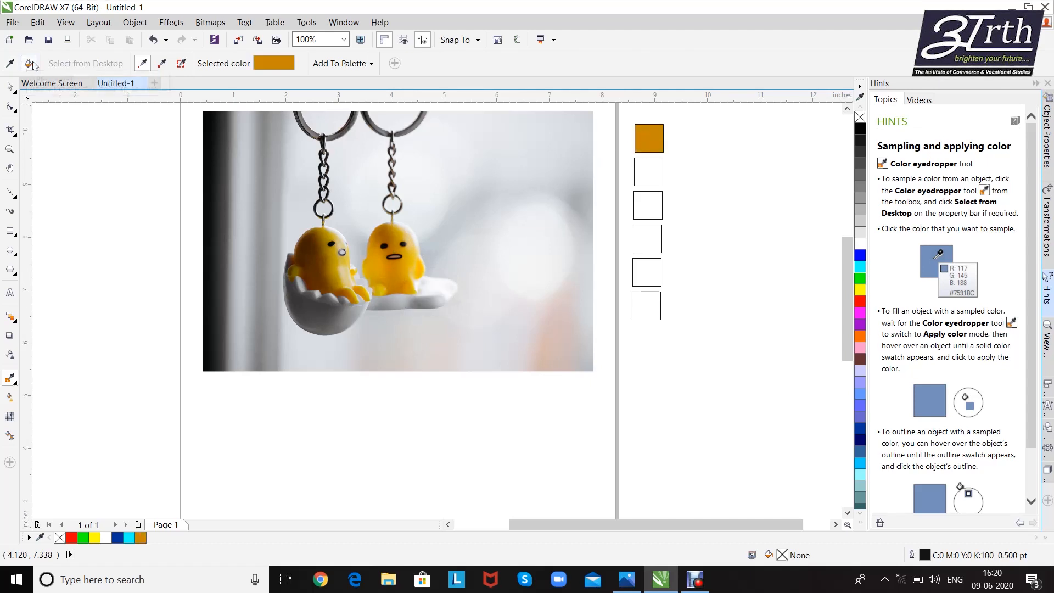
Step: Sample the light grey of the photo's upper right background and fill the second square with it
left_click(15, 65)
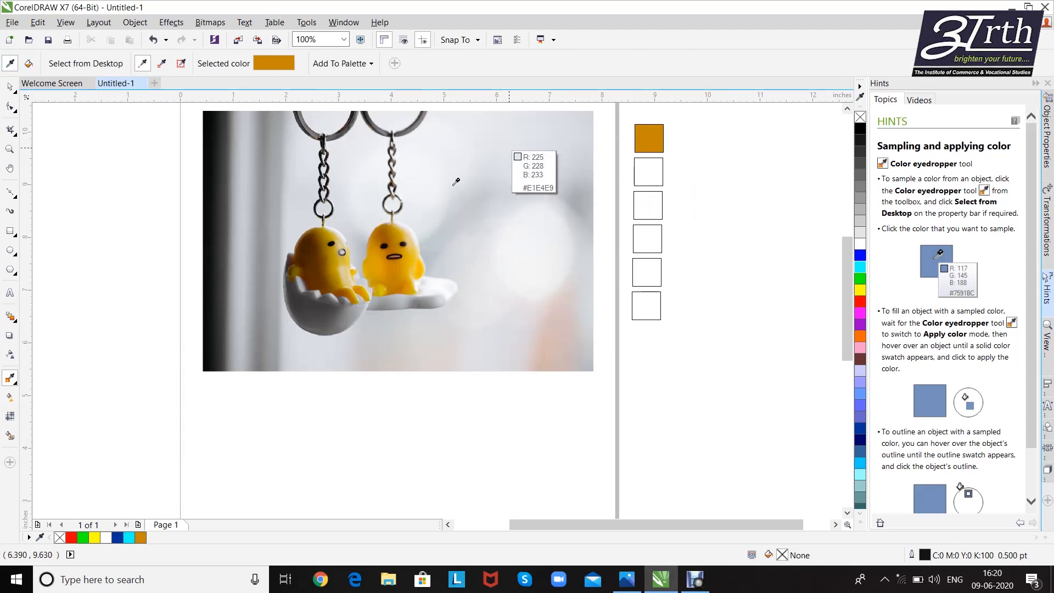
left_click(514, 146)
left_click(648, 175)
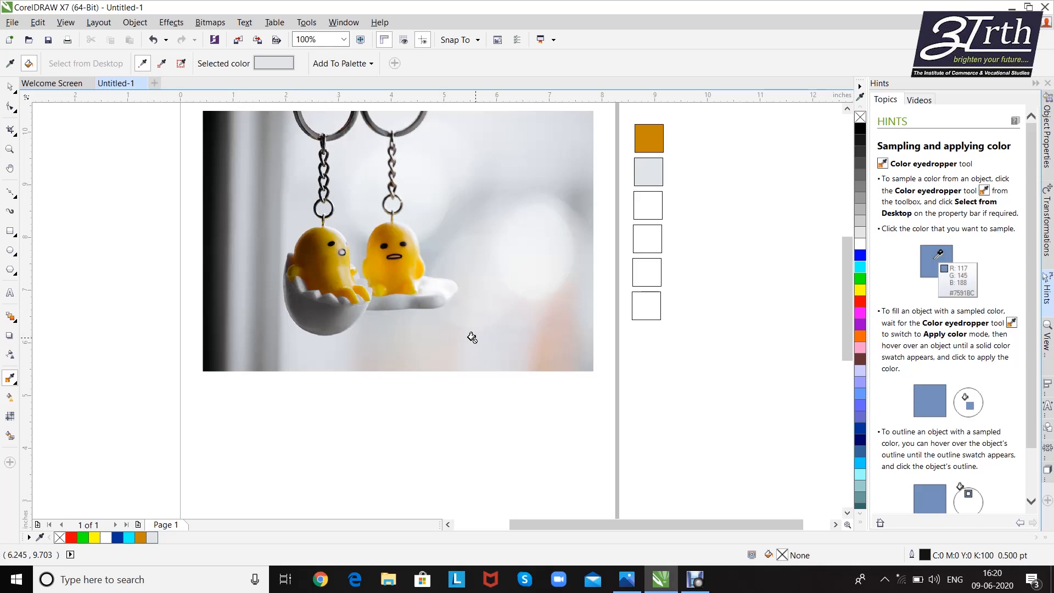
Step: Fill the third square with near-black sampled from the left chain and the fourth with a dark grey sampled around the left figure's eggshell
key("shift")
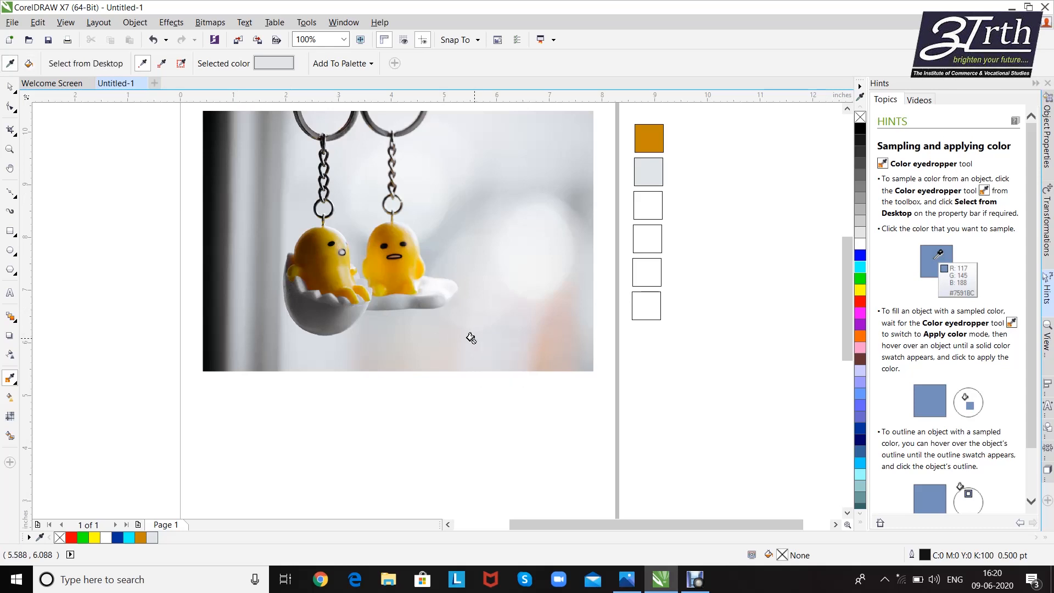
left_click(326, 181)
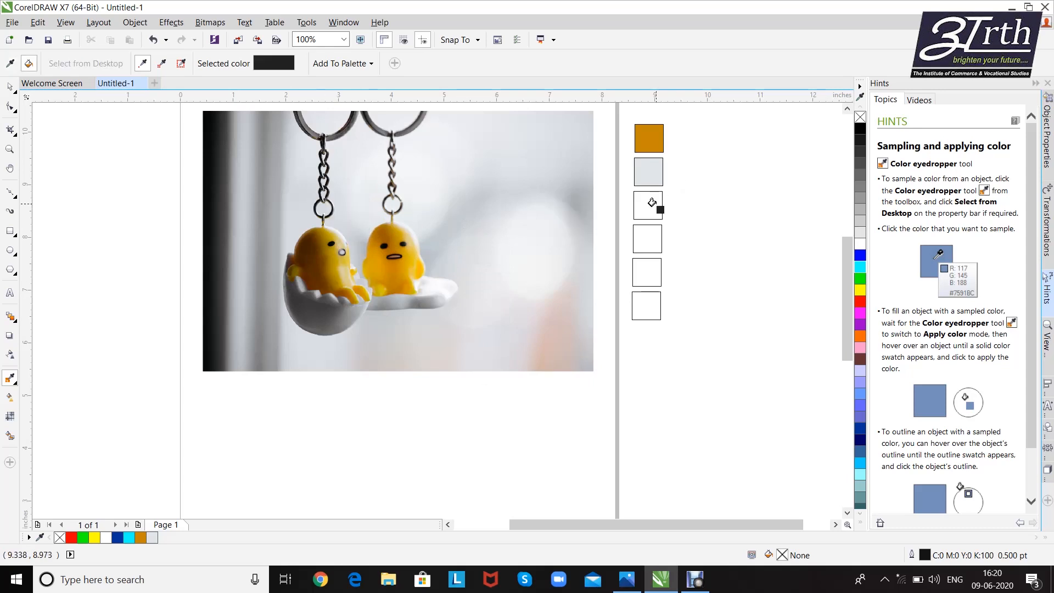
left_click(646, 204)
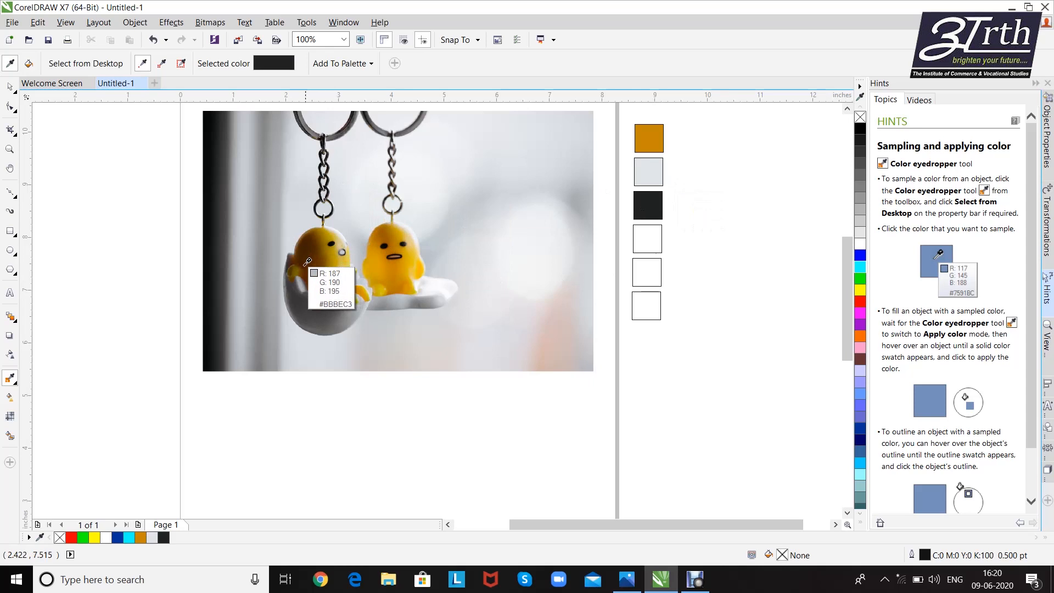
left_click(303, 303)
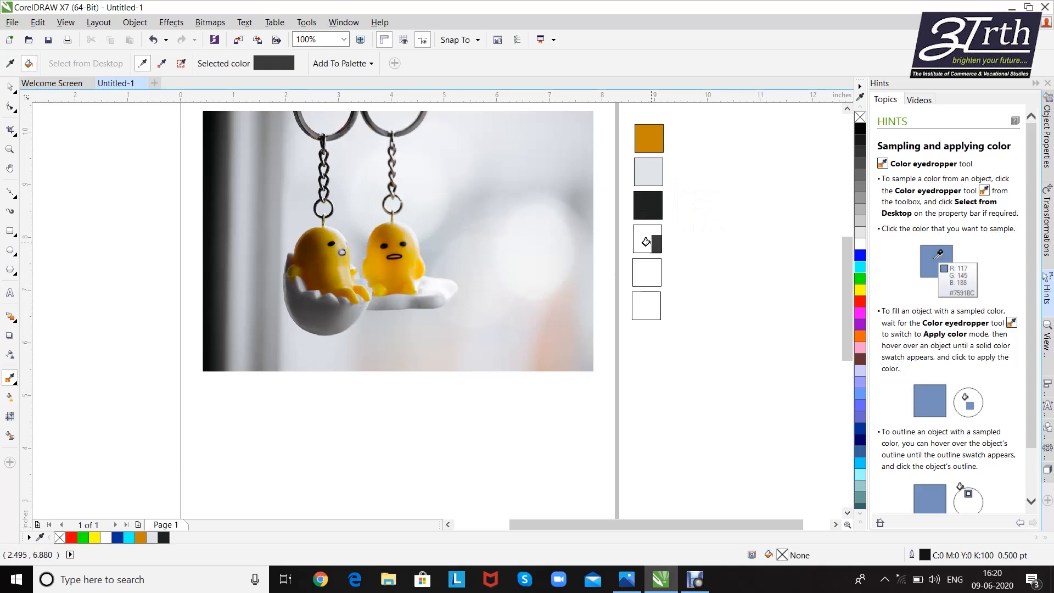
left_click(646, 241)
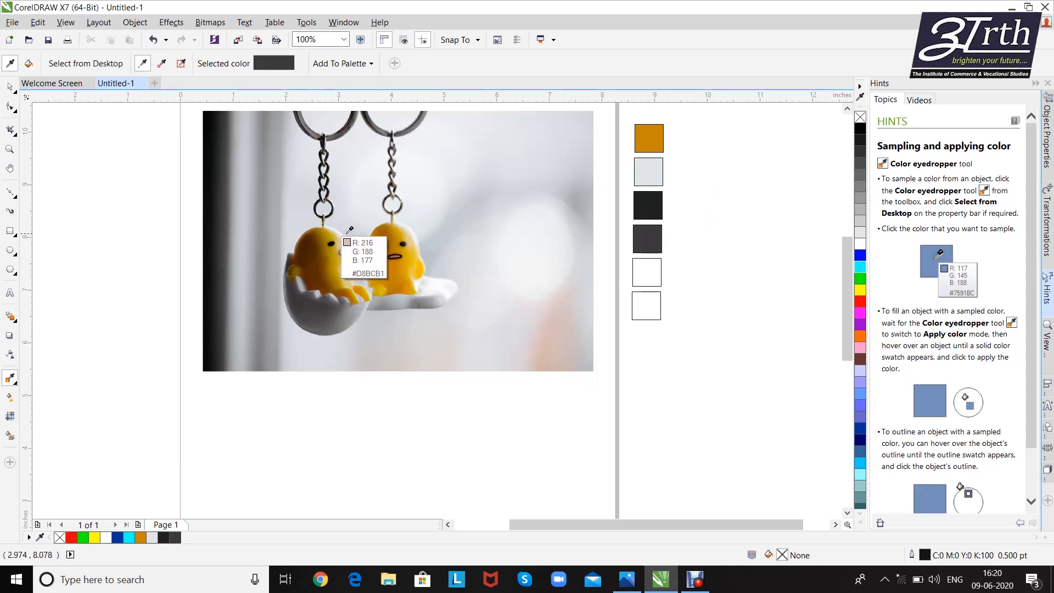
Step: Fill the fifth square with the brownish grey of the left key ring and the sixth with the light grey of the photo's left background
left_click(313, 131)
left_click(641, 269)
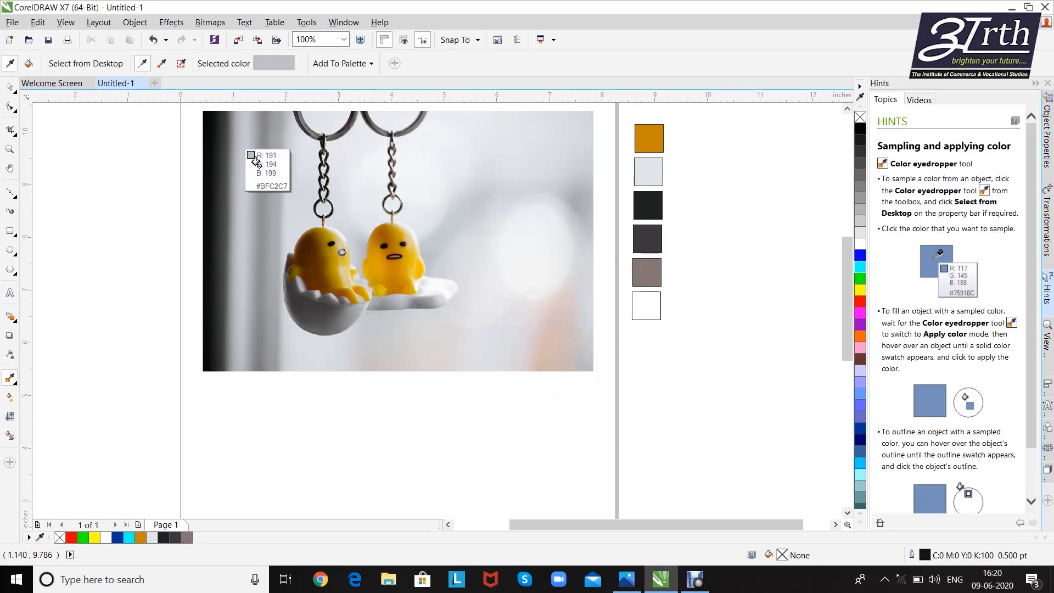
left_click(246, 142)
left_click(650, 296)
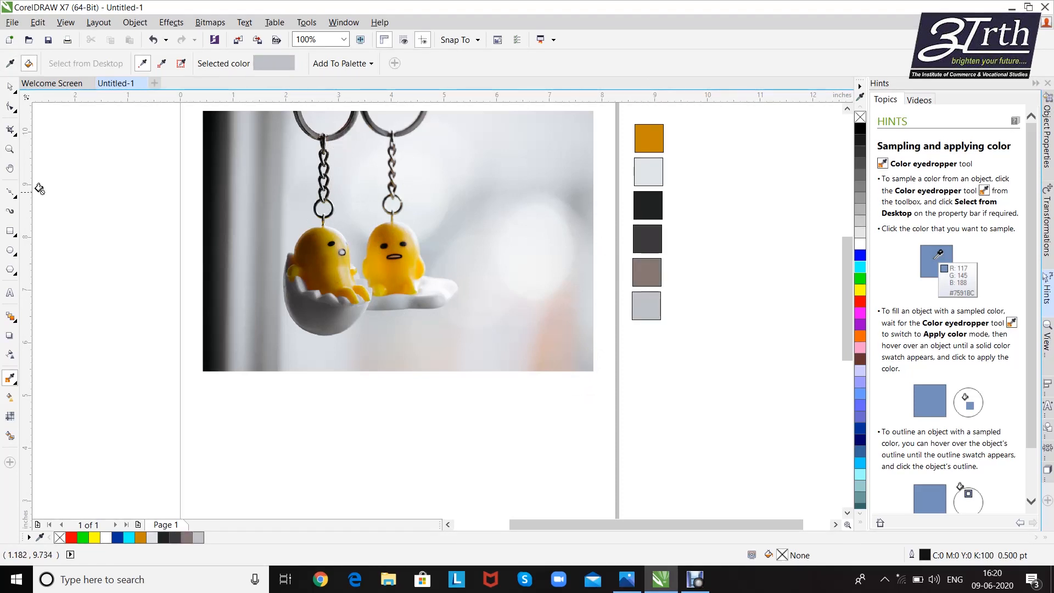
Step: Delete the photo together with the six coloured squares
scroll(412, 228, "up", 1)
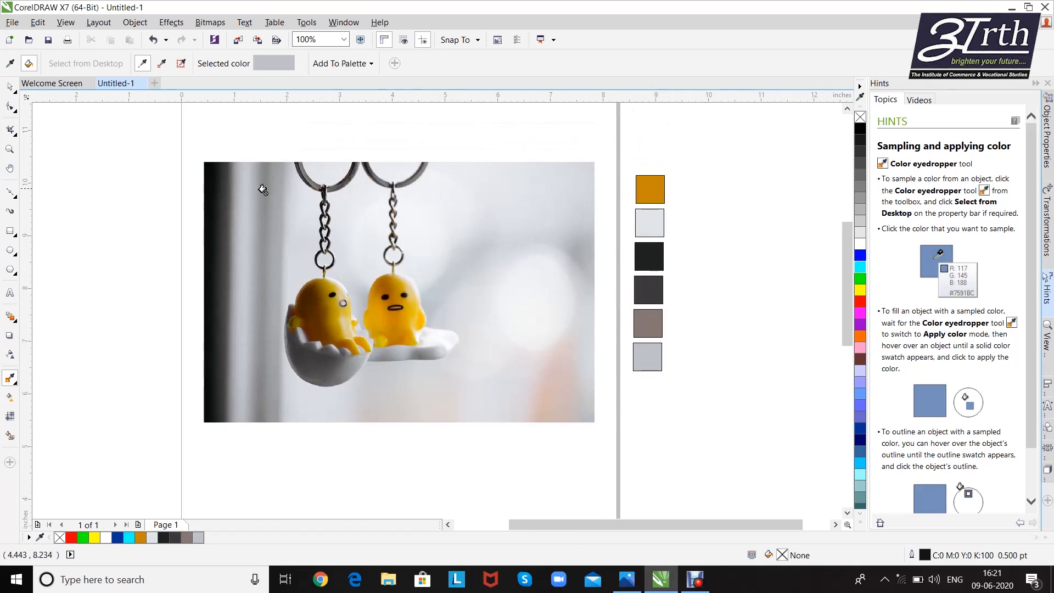
left_click(10, 87)
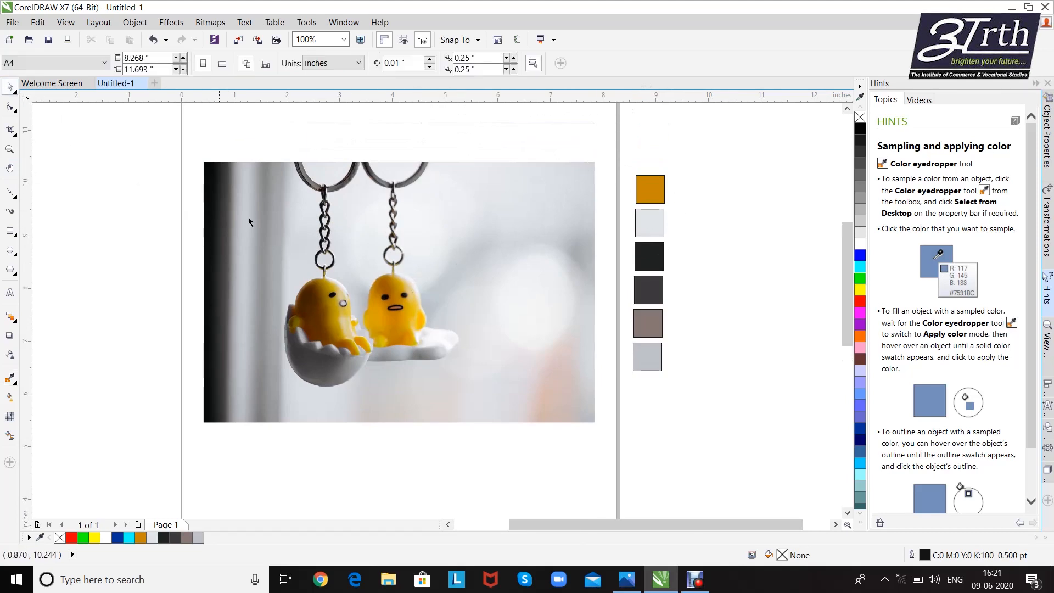
left_click_drag(172, 137, 687, 480)
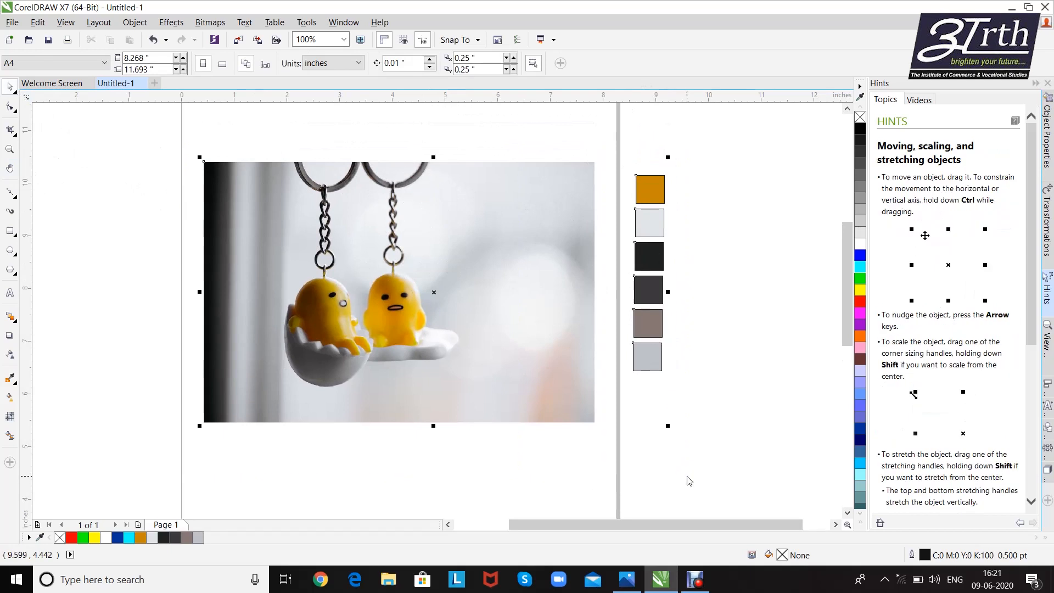
key("Delete")
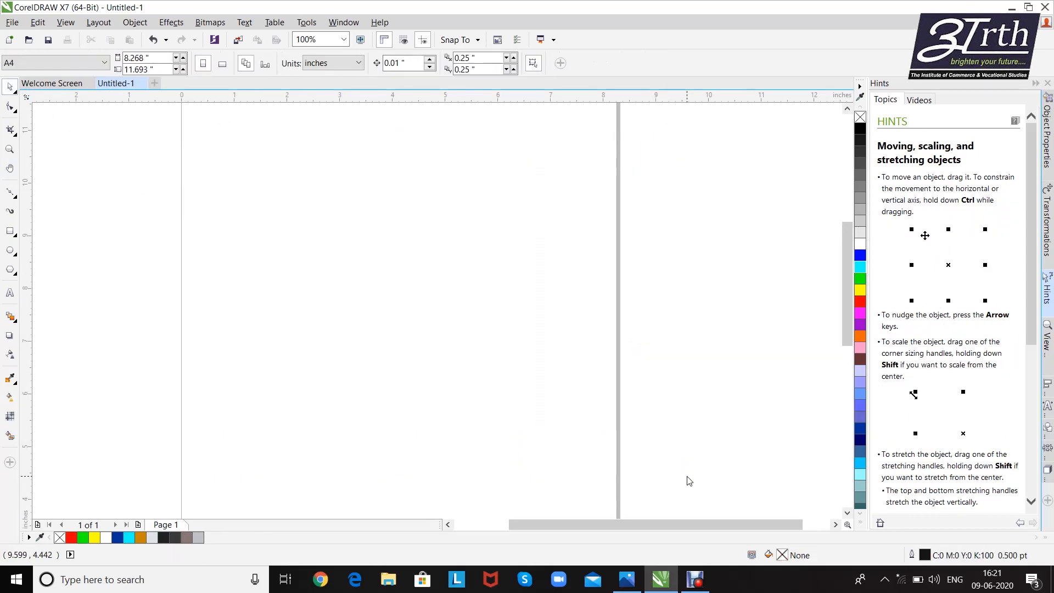
Step: Activate the Attributes Eyedropper, and draw an unfilled rectangle about 5.42 × 4.35 inches in the middle of the page
left_click_drag(527, 420, 532, 384)
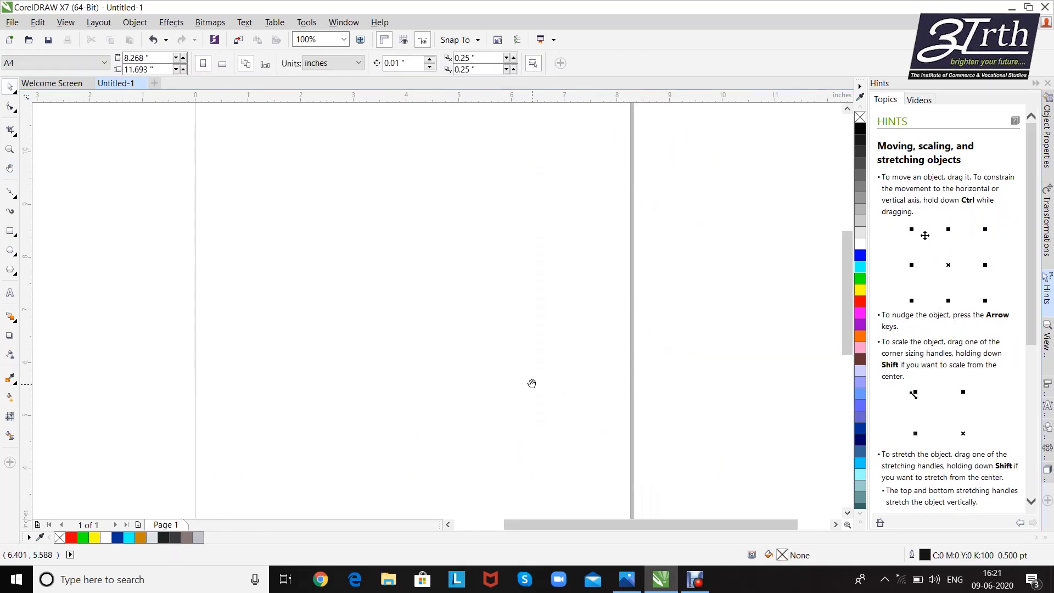
left_click(14, 381)
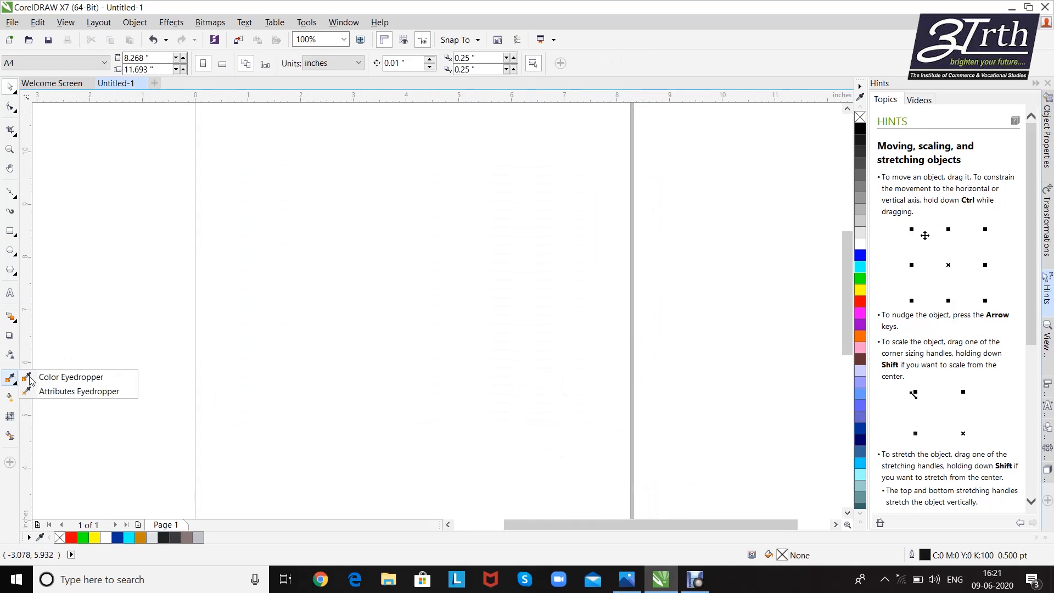
left_click(81, 393)
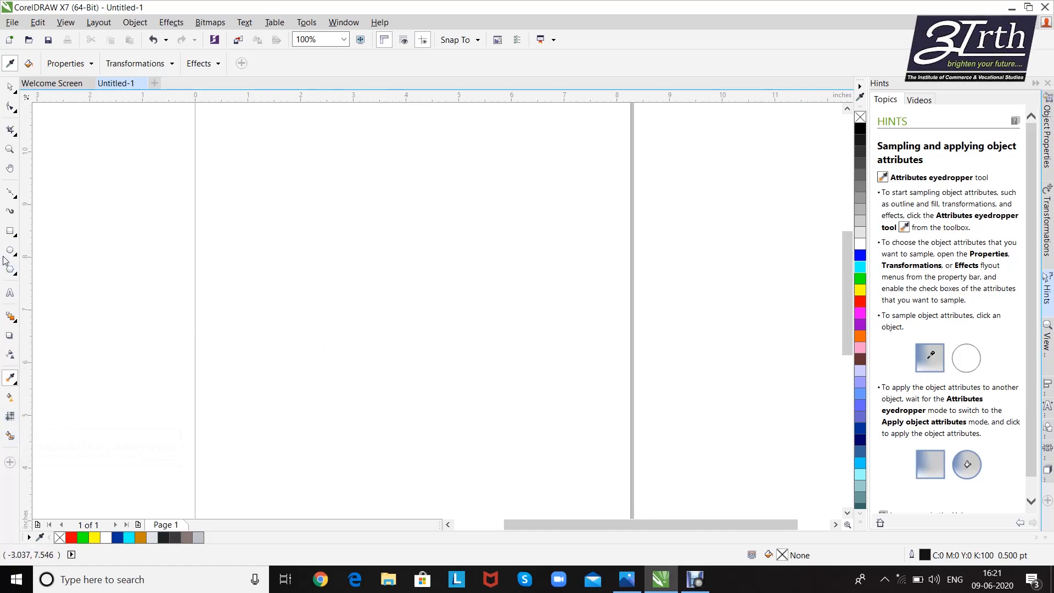
left_click(10, 231)
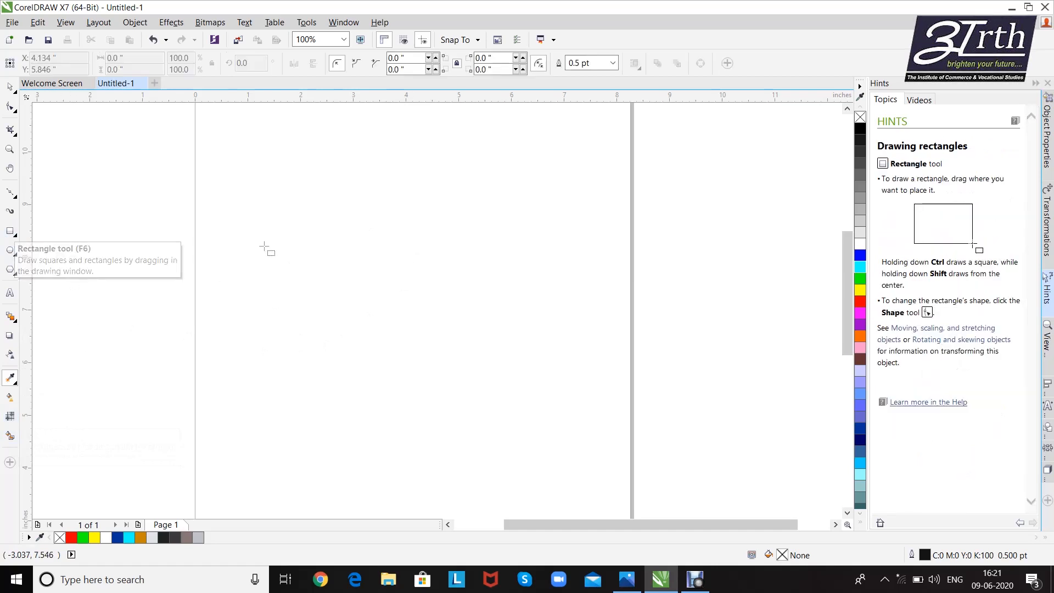
left_click_drag(262, 201, 548, 429)
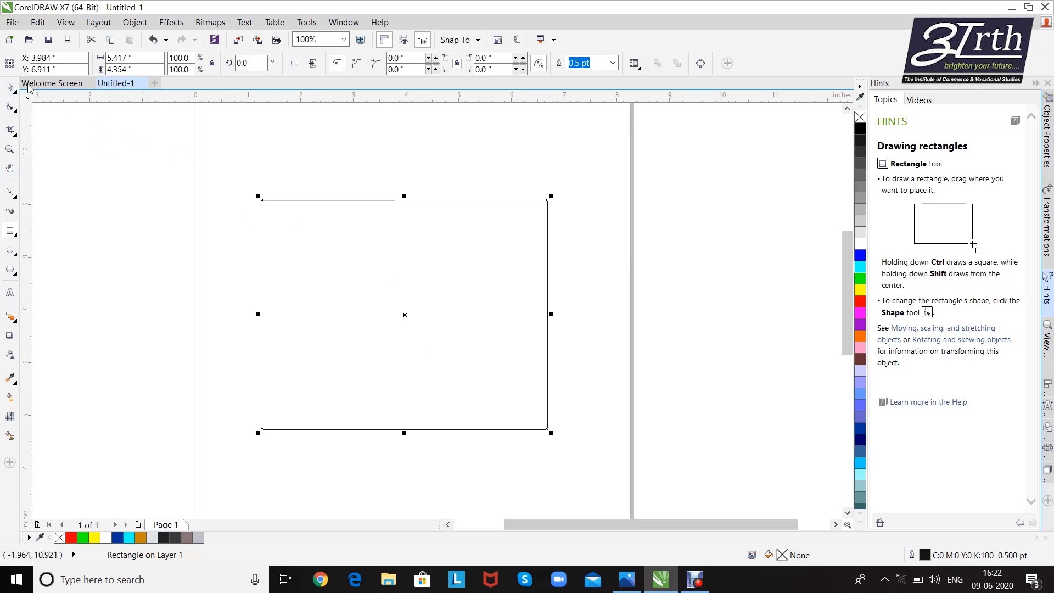
Step: Select the rectangle and activate the Mesh Fill tool on it
left_click(10, 88)
left_click(310, 258)
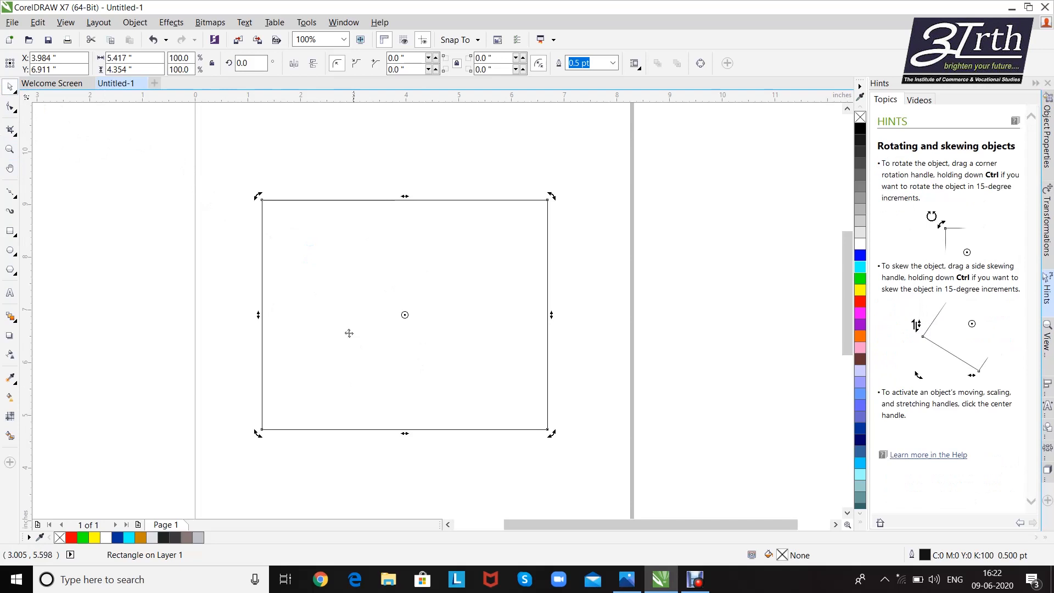
left_click(400, 337)
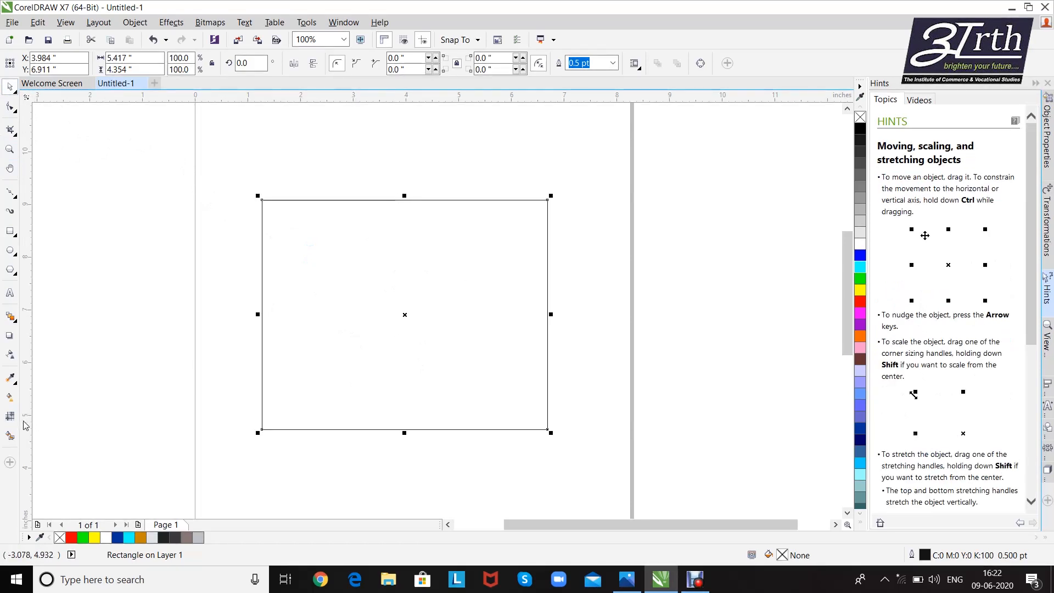
left_click(10, 417)
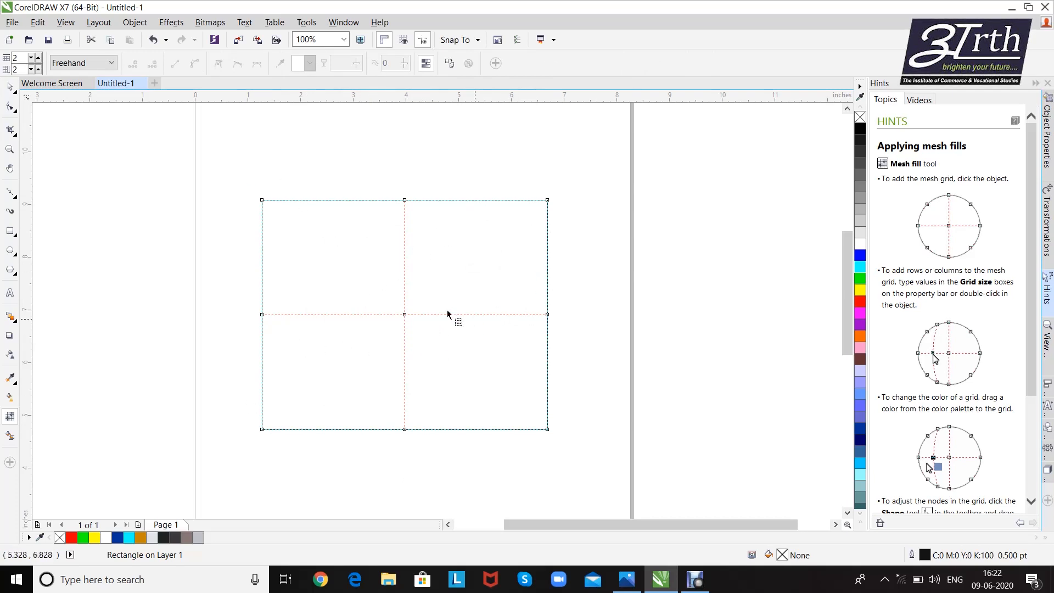
Step: Select individual mesh nodes on the rectangle, ending with the centre node, and colour that node red
left_click(405, 201)
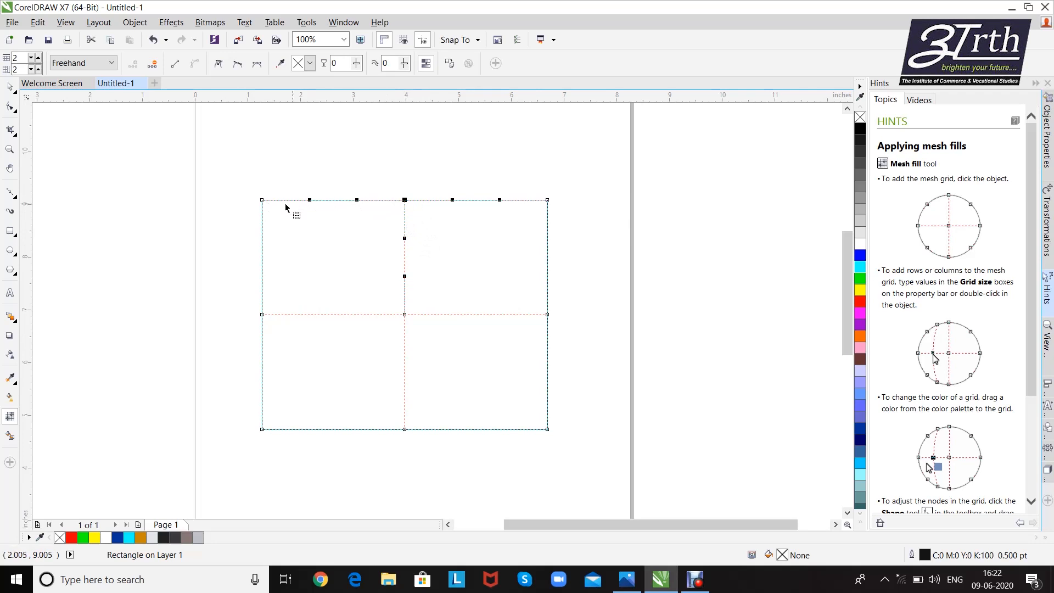
left_click(262, 200)
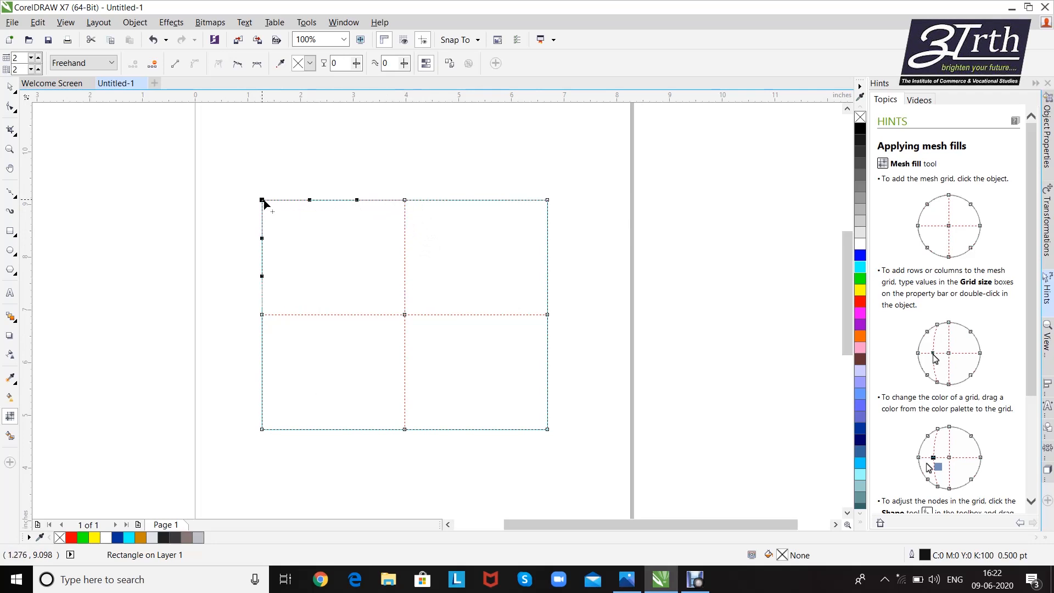
left_click(261, 315)
left_click(404, 314)
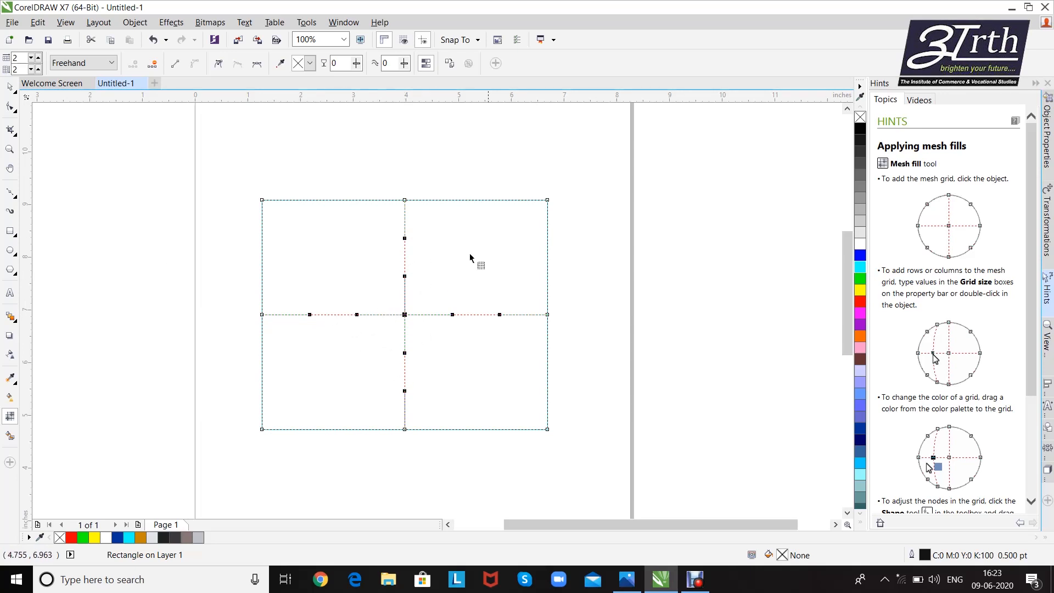
left_click(861, 303)
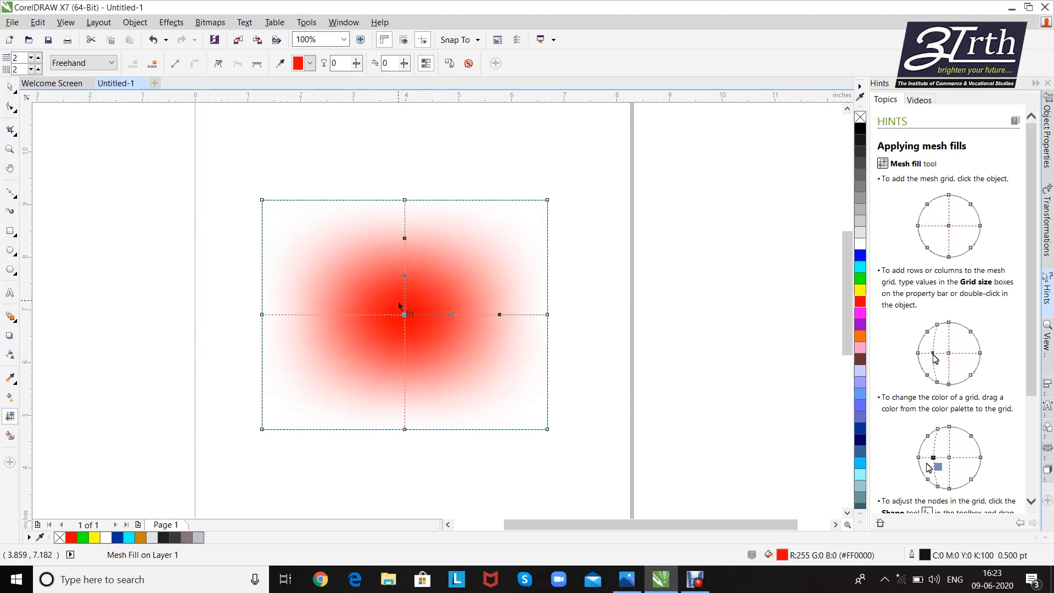
Step: Turn smooth mesh color off for the red mesh fill and back on
left_click(405, 276)
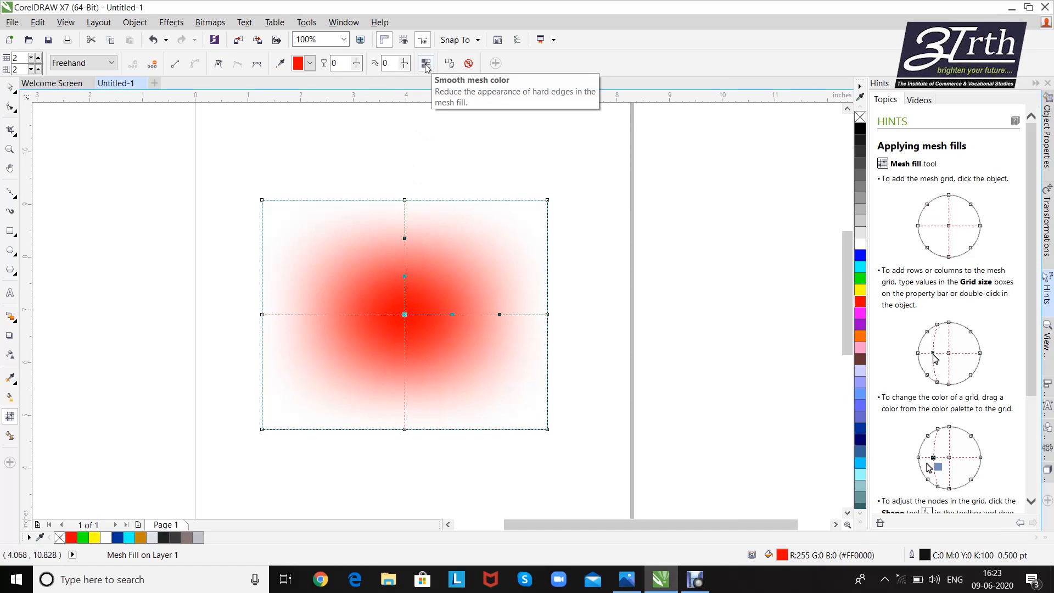
left_click(426, 64)
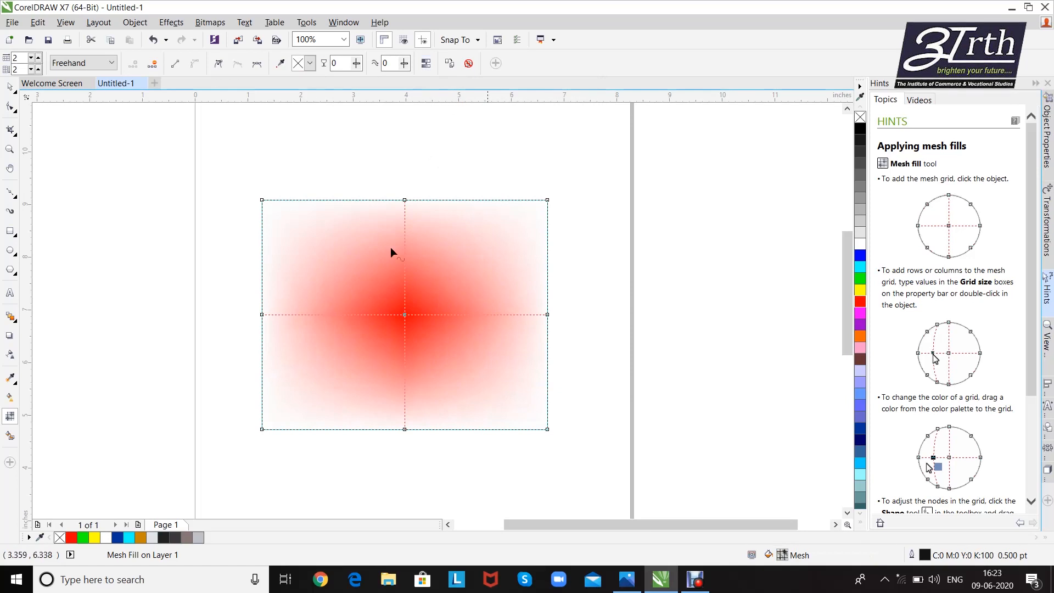
left_click(421, 65)
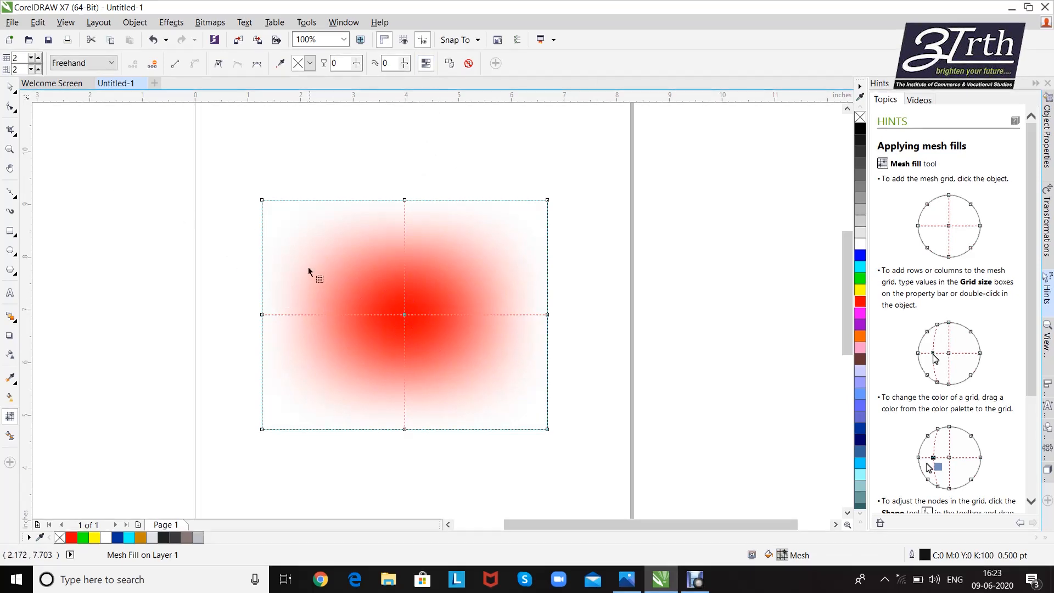
Step: Clear the red mesh fill from the rectangle
key("ctrl+z")
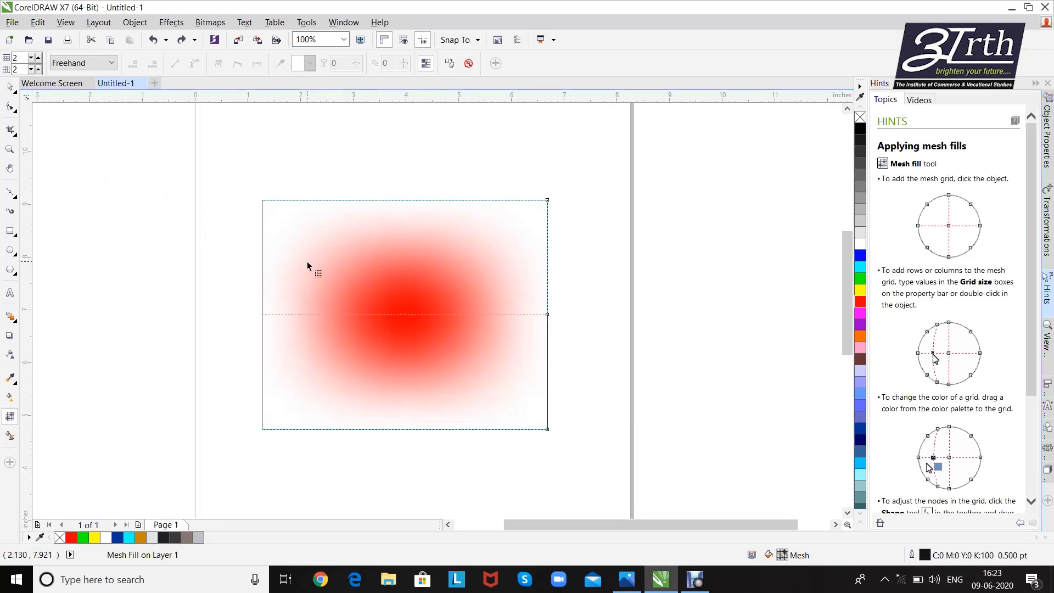
left_click(468, 63)
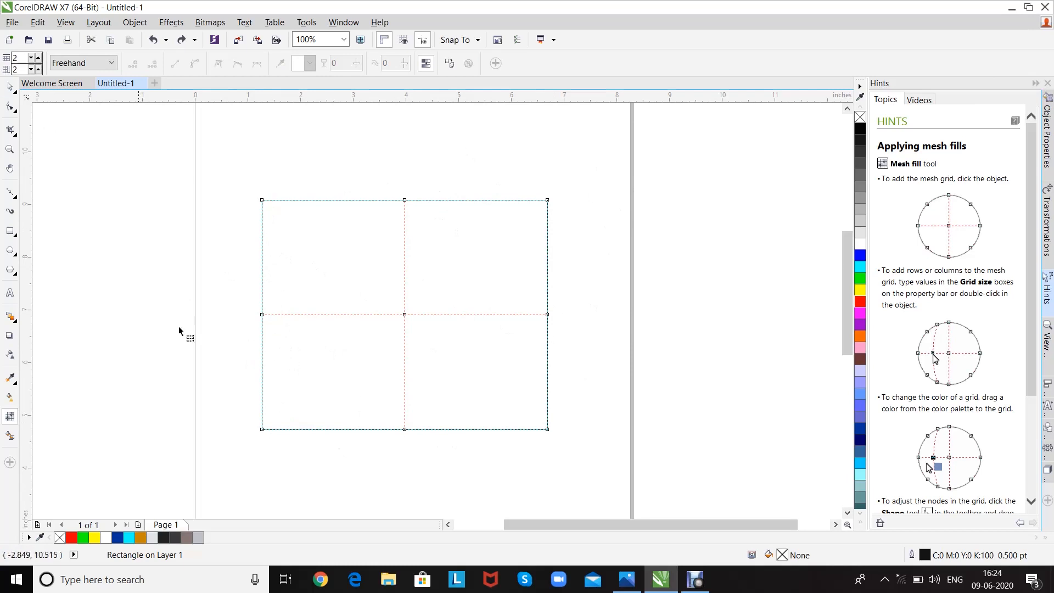
Step: Set the rectangle's mesh grid size to 6 columns and 5 rows
left_click(38, 57)
left_click(37, 57)
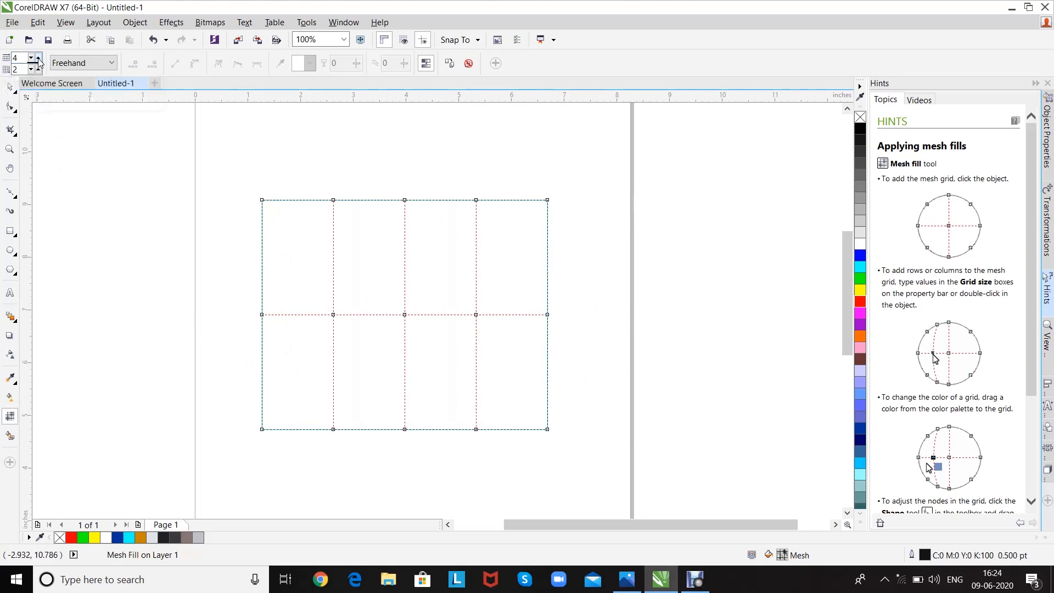
left_click(38, 57)
left_click(38, 68)
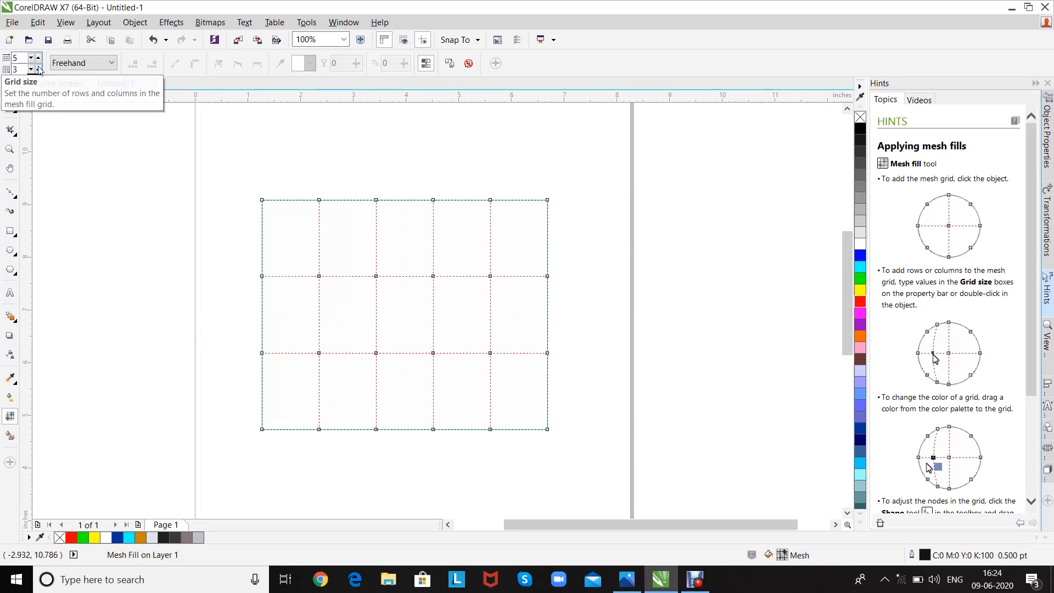
left_click(38, 68)
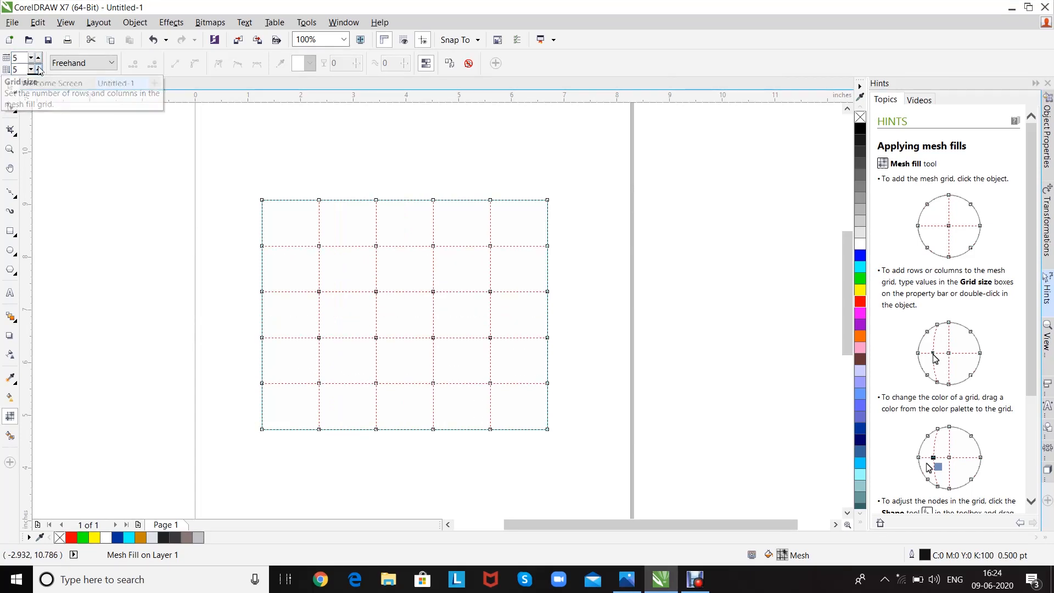
left_click(38, 68)
left_click(38, 57)
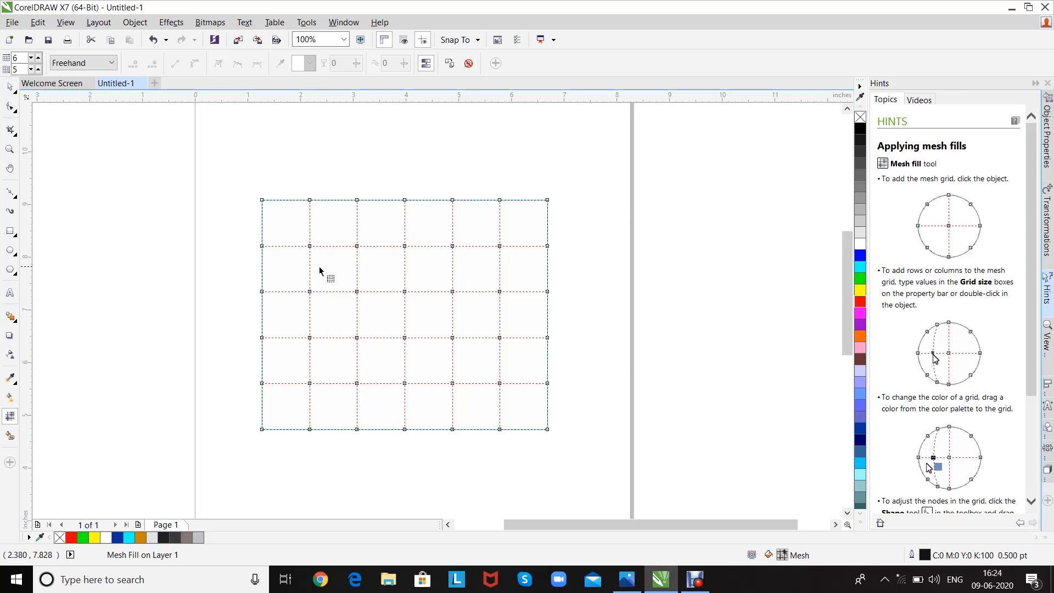
Step: Using Rectangular selection mode, colour the top row of mesh nodes yellow and the second row red
left_click(112, 63)
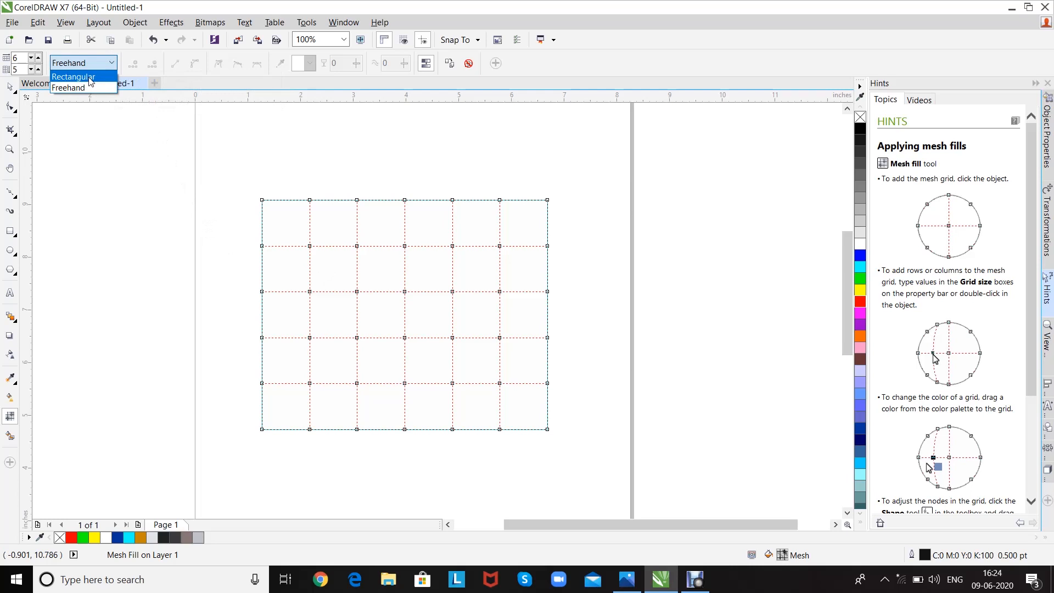
left_click(91, 77)
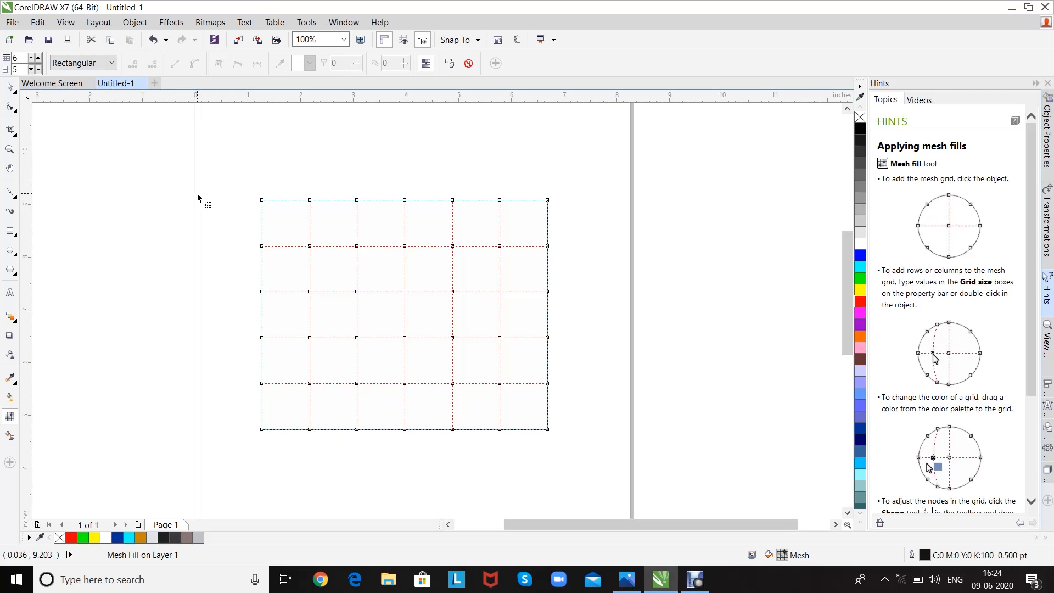
left_click_drag(230, 182, 560, 198)
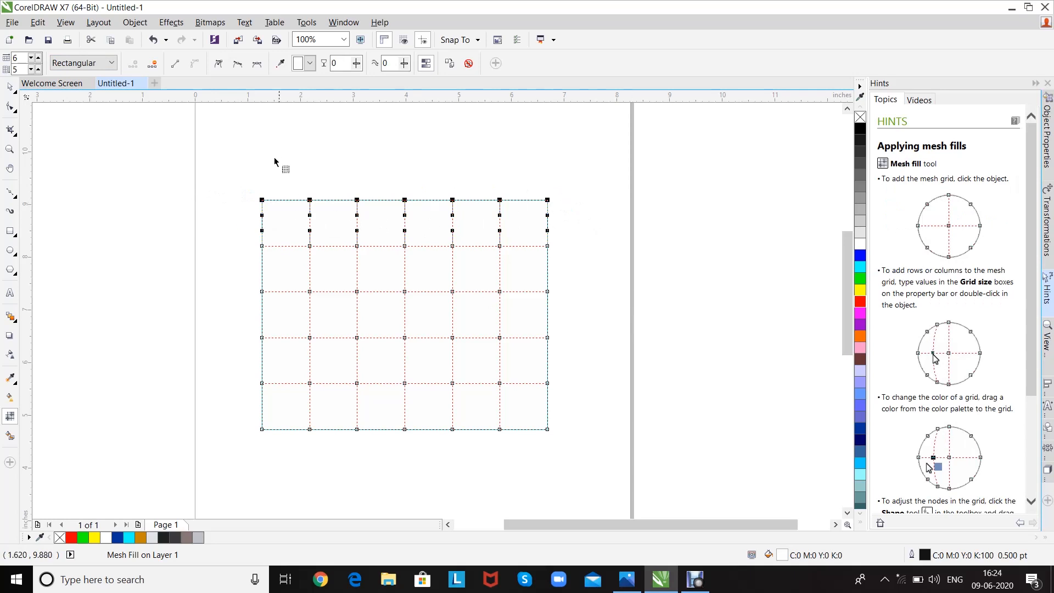
left_click(861, 290)
left_click_drag(234, 230, 577, 260)
left_click(860, 301)
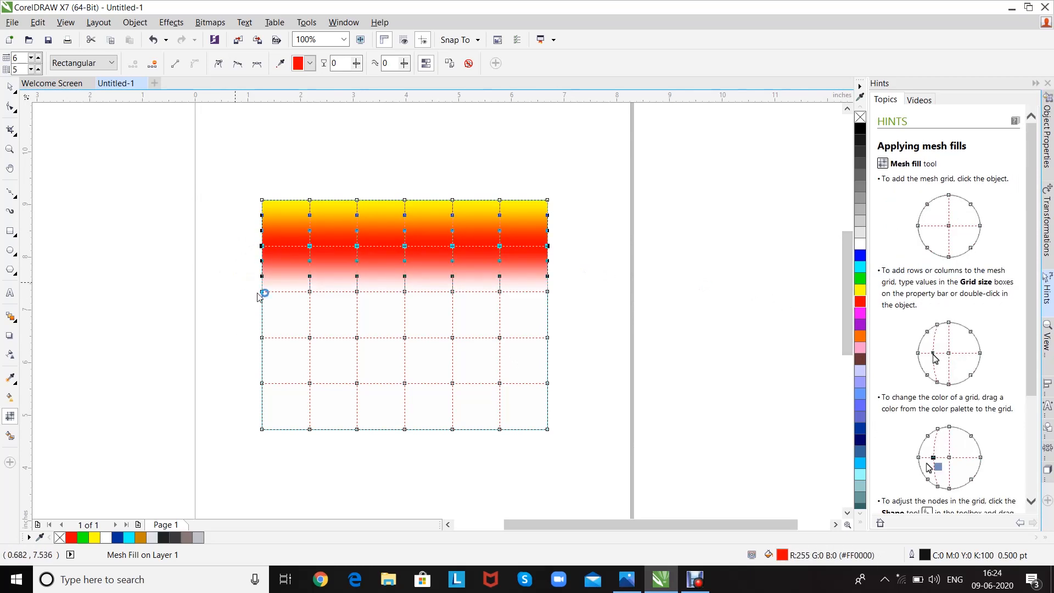
Step: Colour the third row of mesh nodes light blue and the fourth row dark blue
left_click_drag(231, 282, 574, 306)
left_click(861, 394)
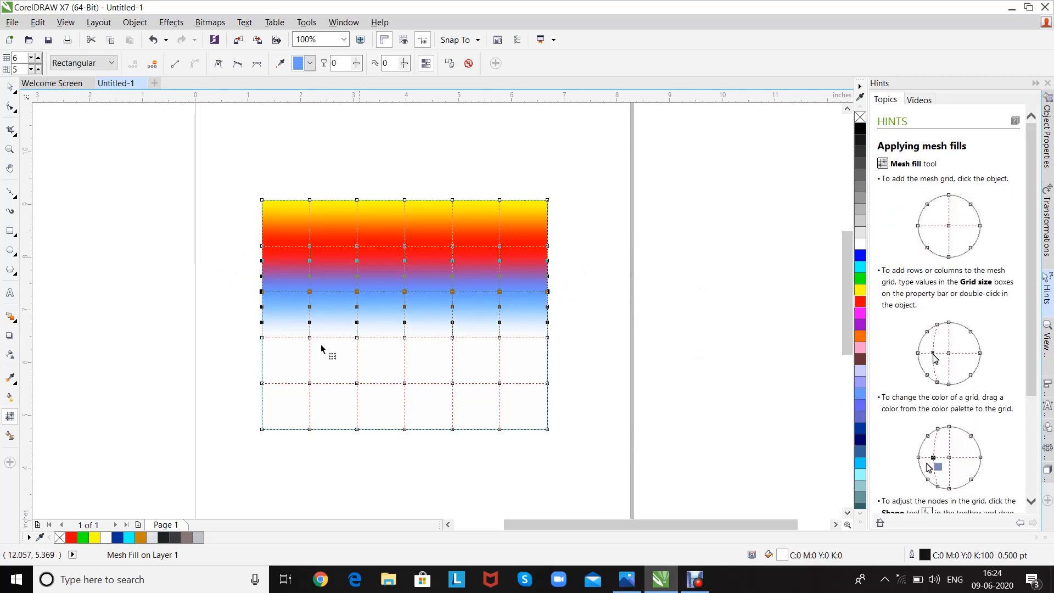
left_click_drag(250, 324, 612, 361)
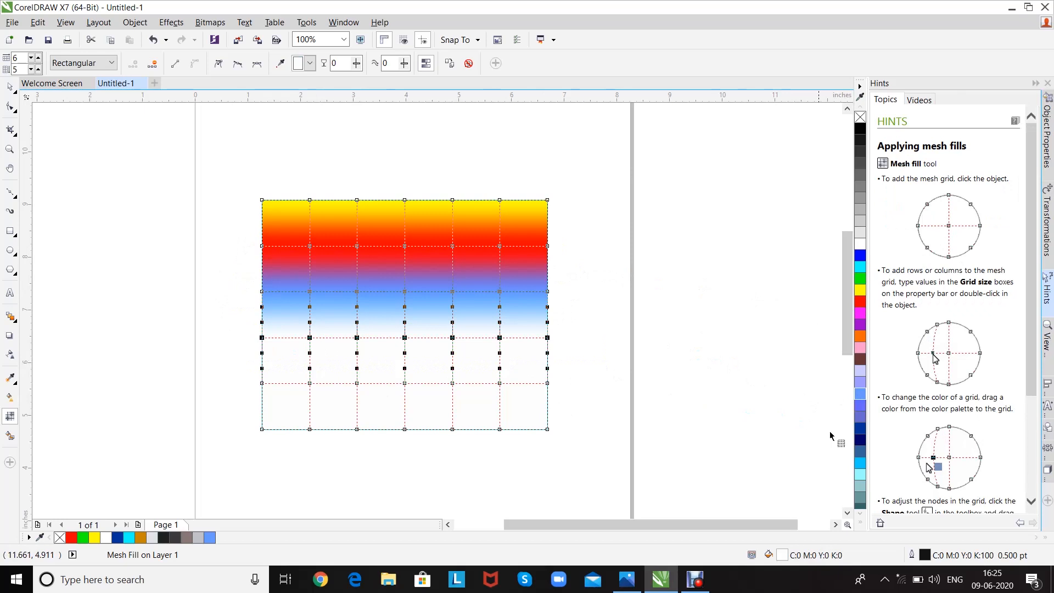
left_click(861, 428)
Step: Colour the fifth row of mesh nodes green and the bottom row cyan
left_click_drag(244, 367, 577, 392)
left_click(861, 278)
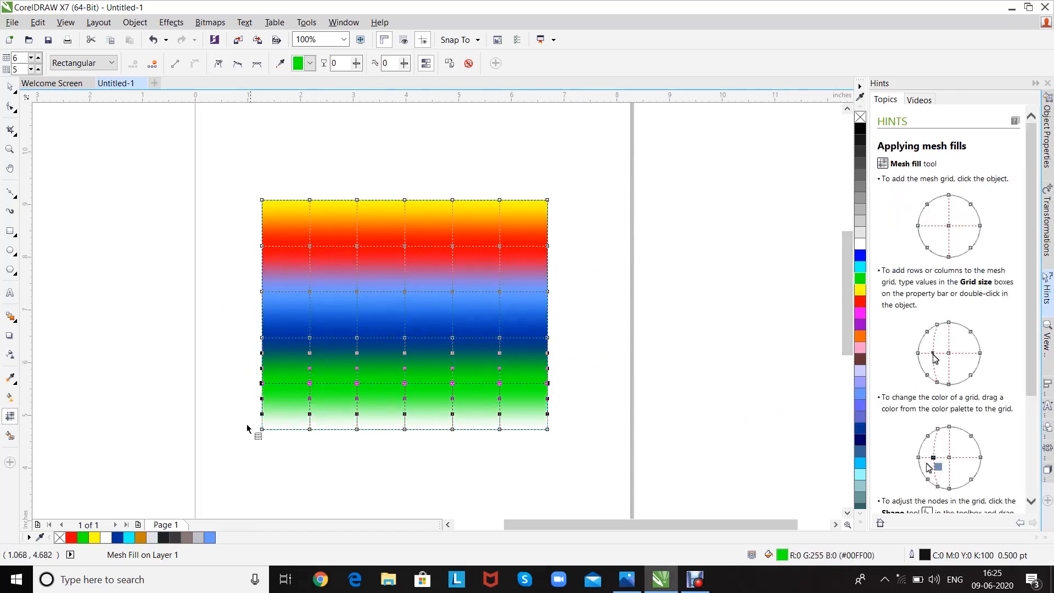
left_click_drag(247, 422, 571, 439)
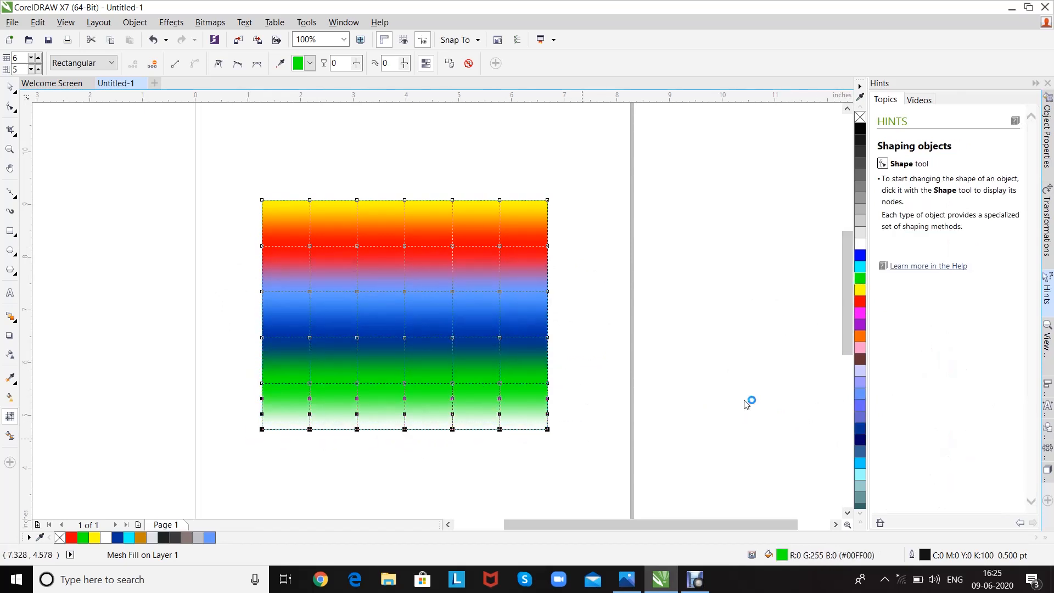
left_click(863, 268)
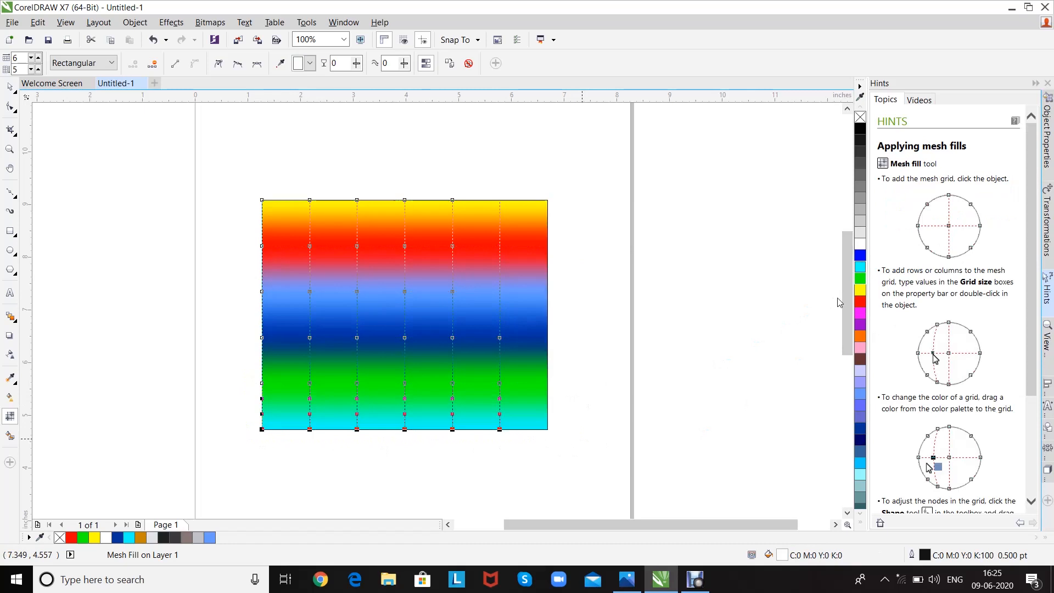
Step: Select the mesh-filled rectangle with the Pick tool and delete it from the page
left_click(10, 87)
left_click(605, 266)
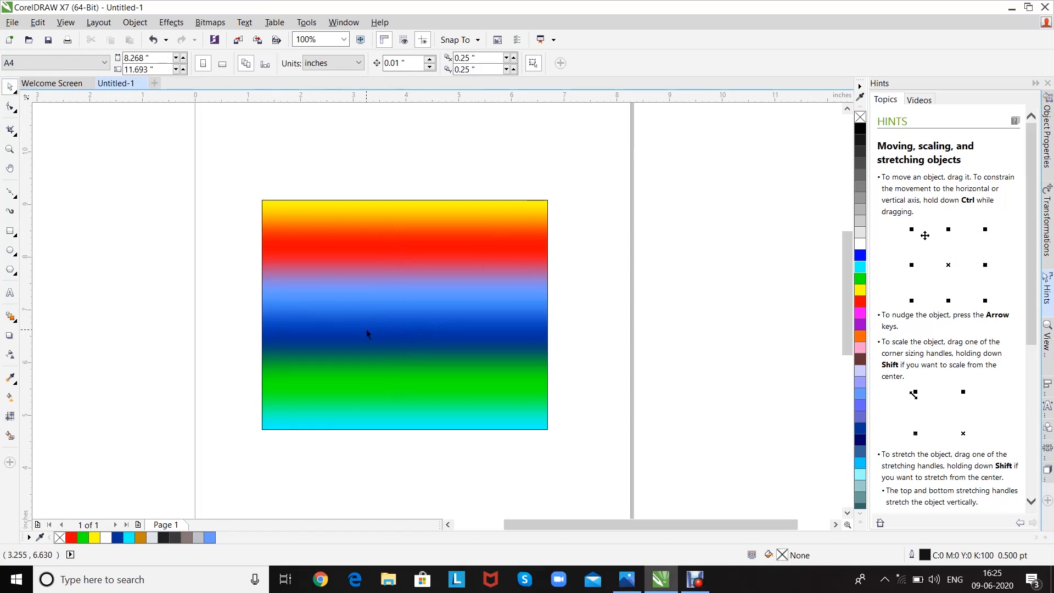
left_click_drag(373, 328, 438, 309)
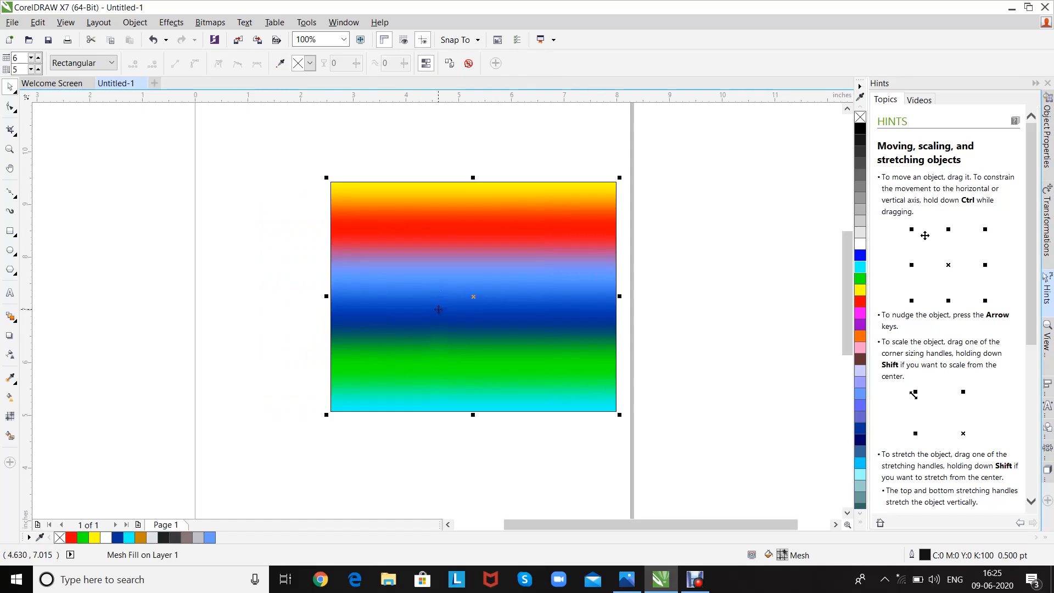
key("Delete")
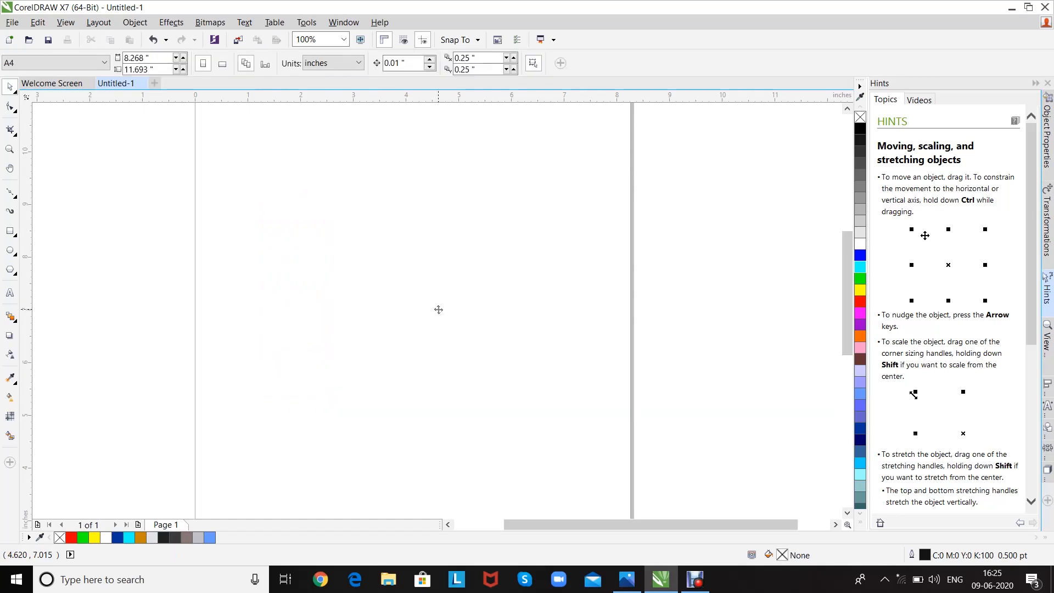
Step: Draw a teardrop basic shape about 1.21 × 2.42 inches on the upper part of the page
left_click(16, 273)
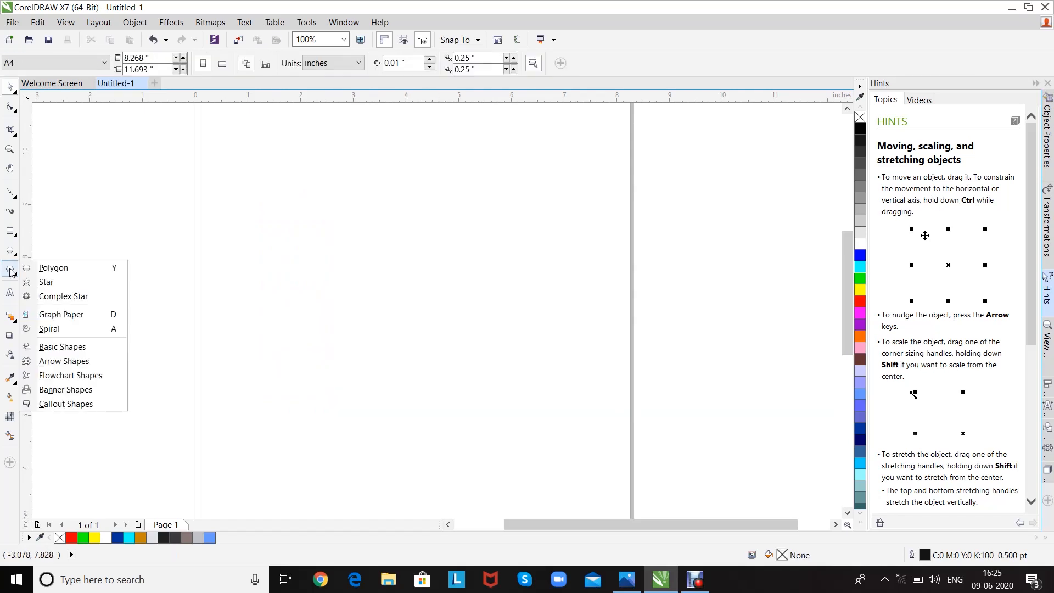
left_click(62, 347)
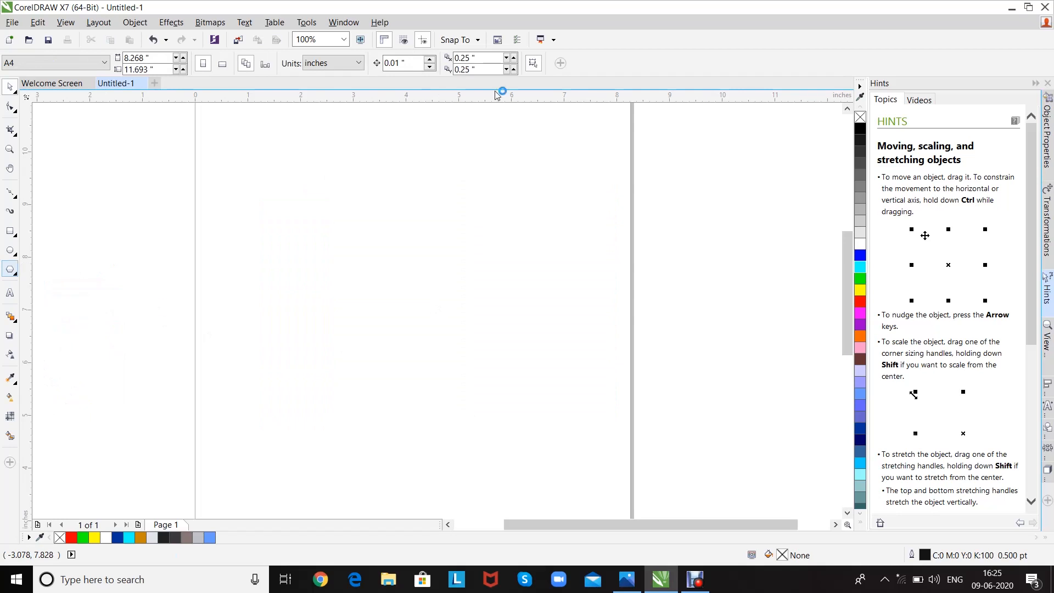
left_click(341, 69)
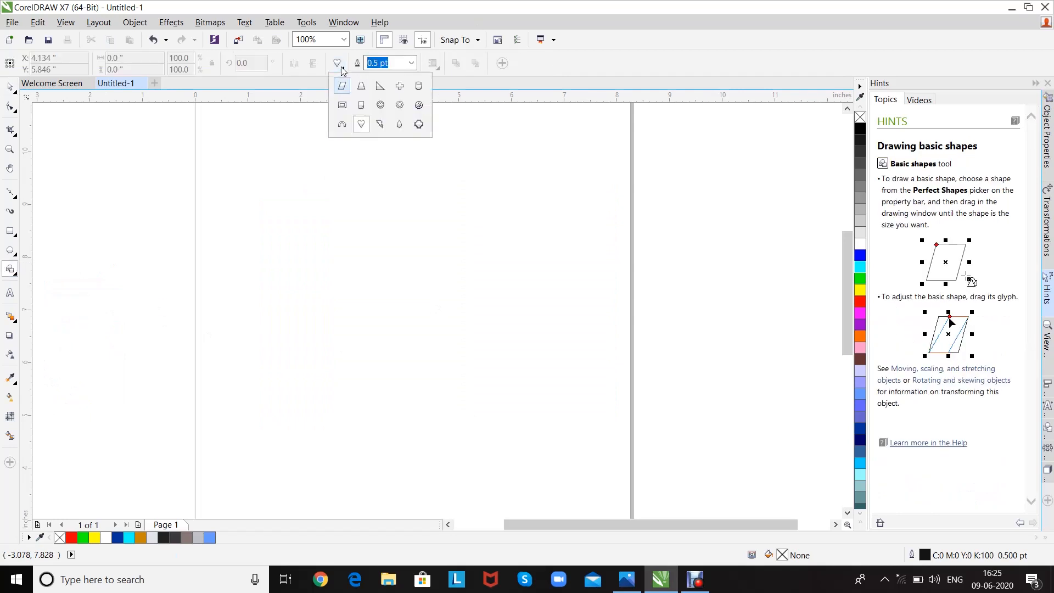
left_click(399, 125)
left_click_drag(340, 259, 376, 325)
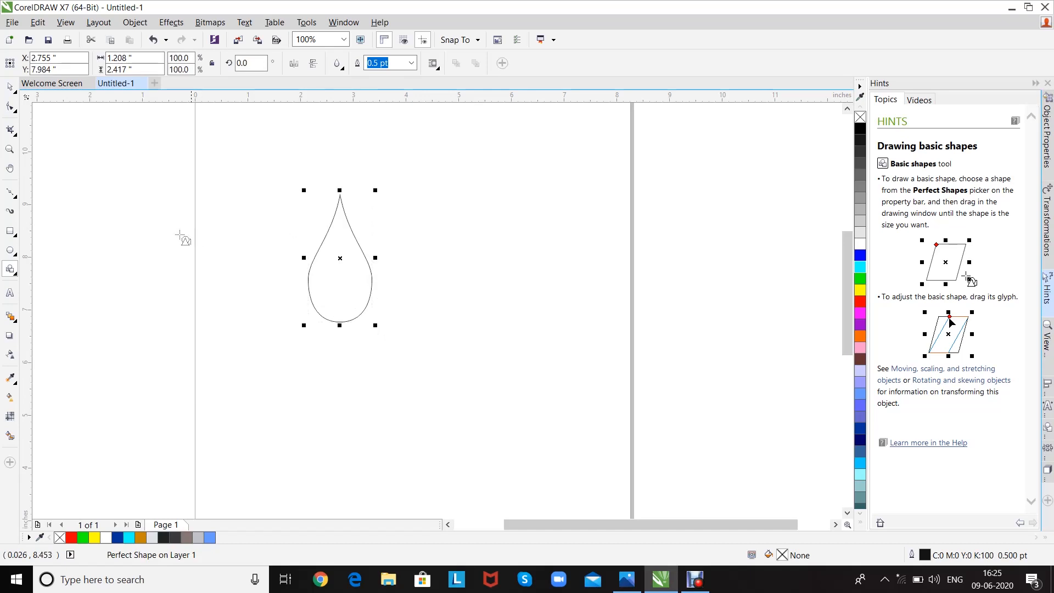
Step: Apply a mesh fill grid of 4 columns and 3 rows to the teardrop
left_click(10, 416)
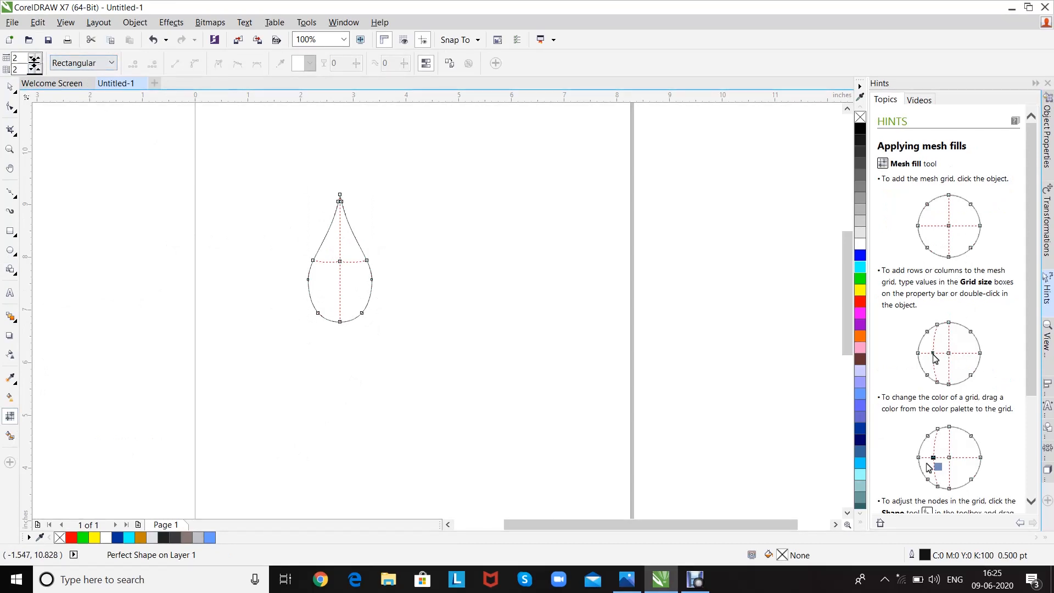
left_click(38, 57)
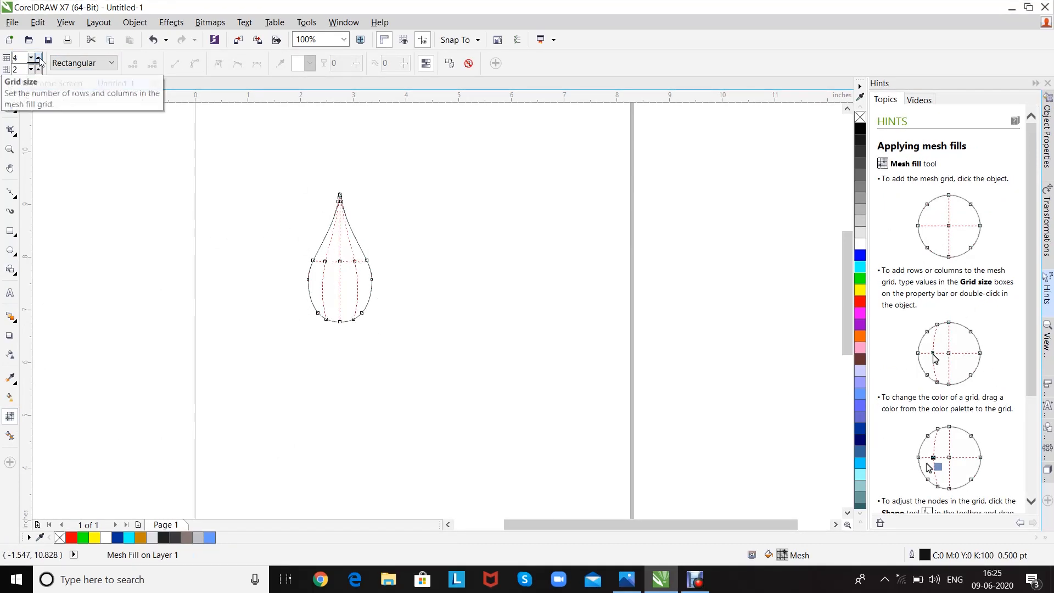
left_click(38, 56)
left_click(38, 66)
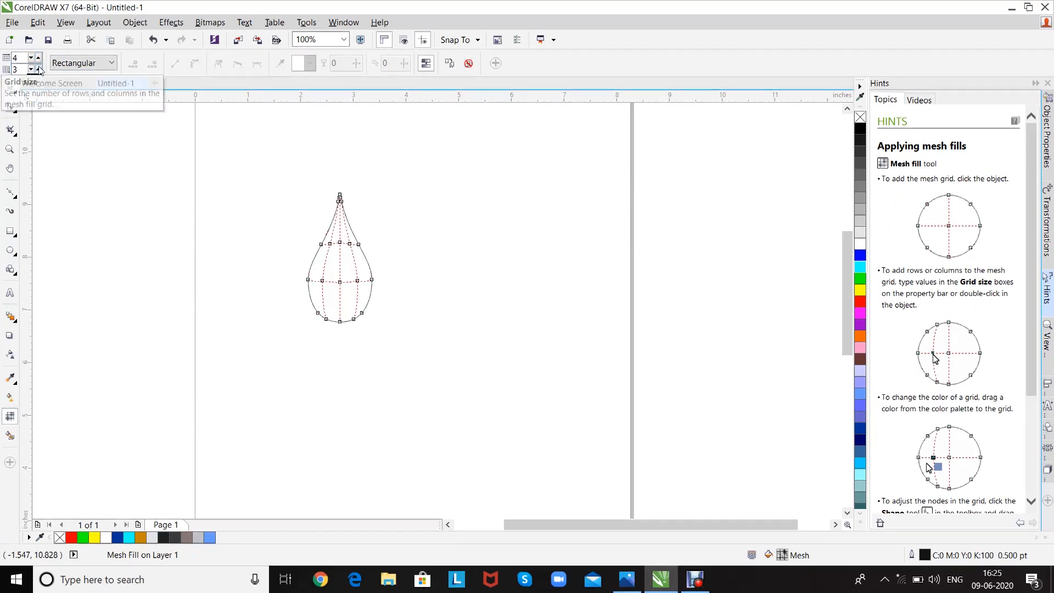
Step: Set the teardrop's mesh fill grid to 4 columns and 4 rows
left_click(38, 67)
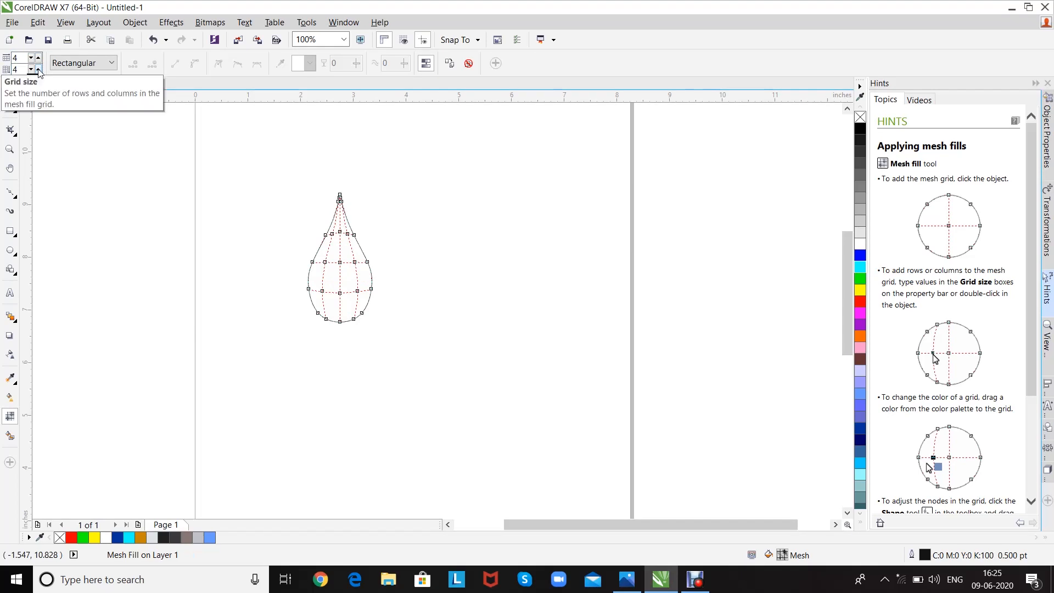
left_click(38, 69)
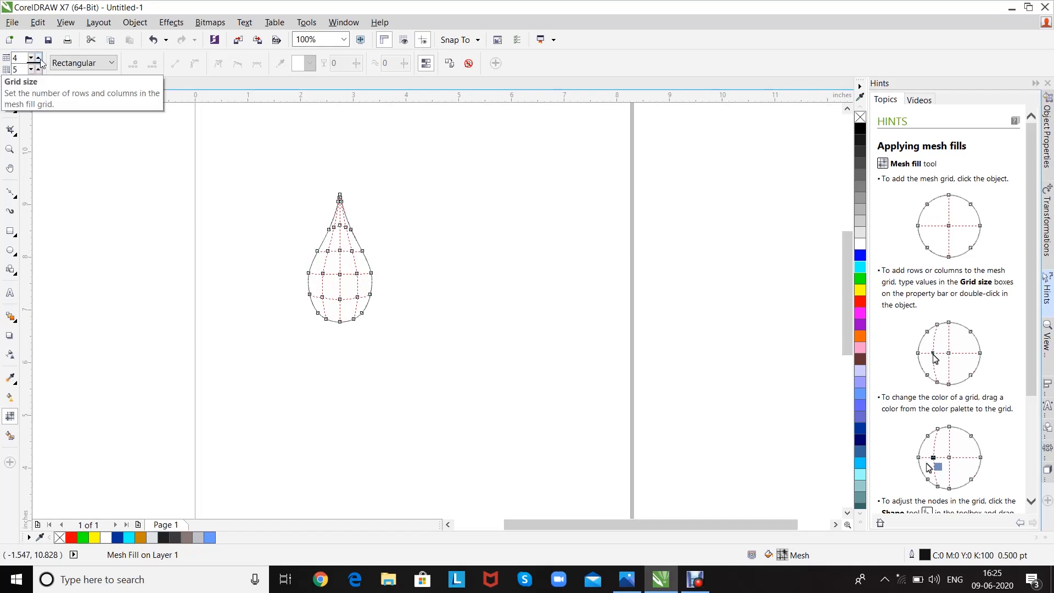
left_click(37, 71)
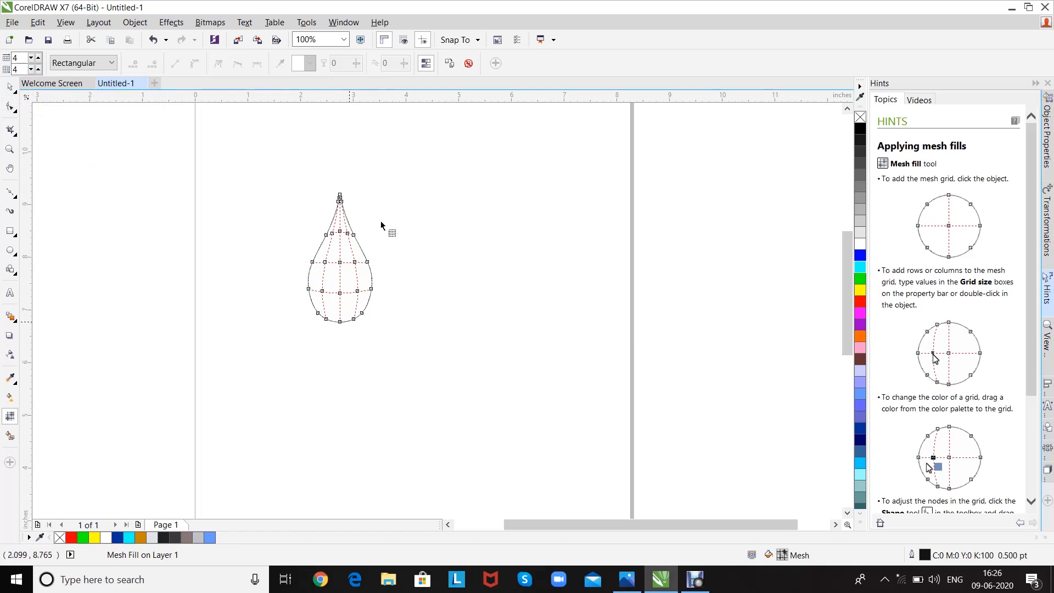
scroll(336, 263, "up", 2)
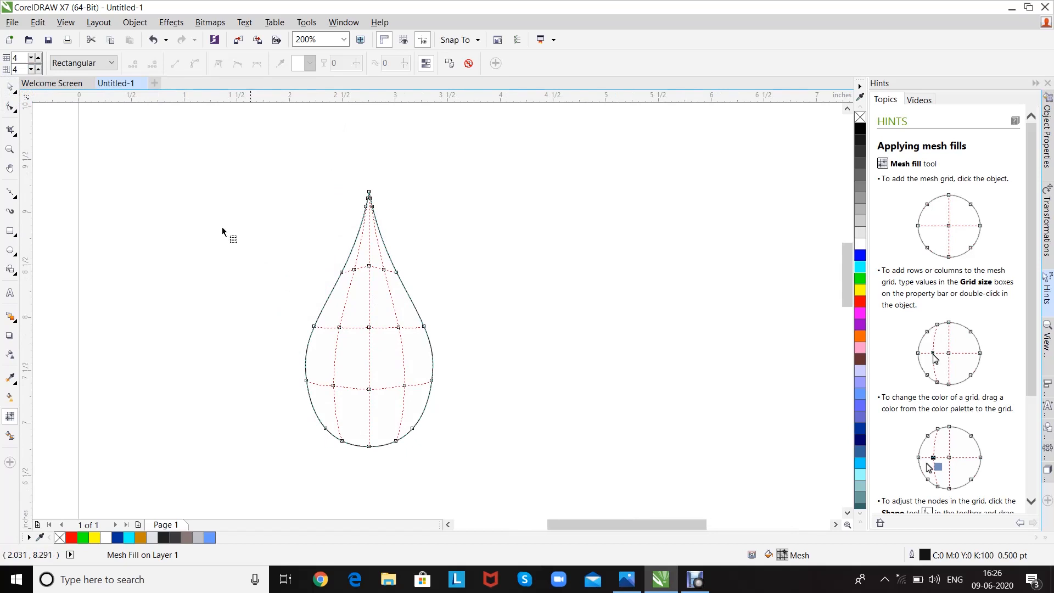
Step: Fill the whole teardrop with cyan and show its mesh grid again
left_click(10, 87)
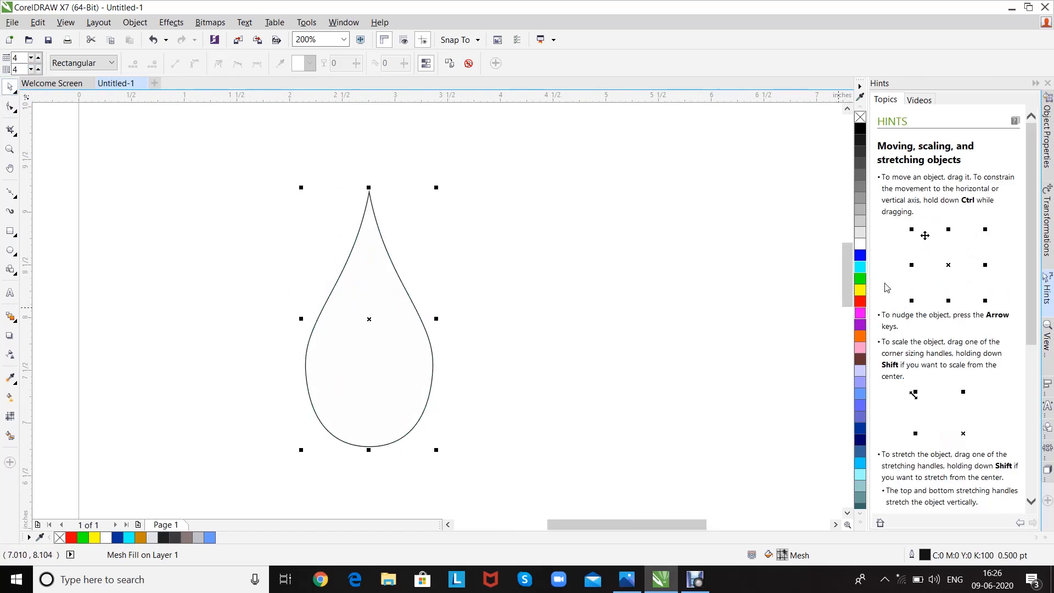
left_click(861, 268)
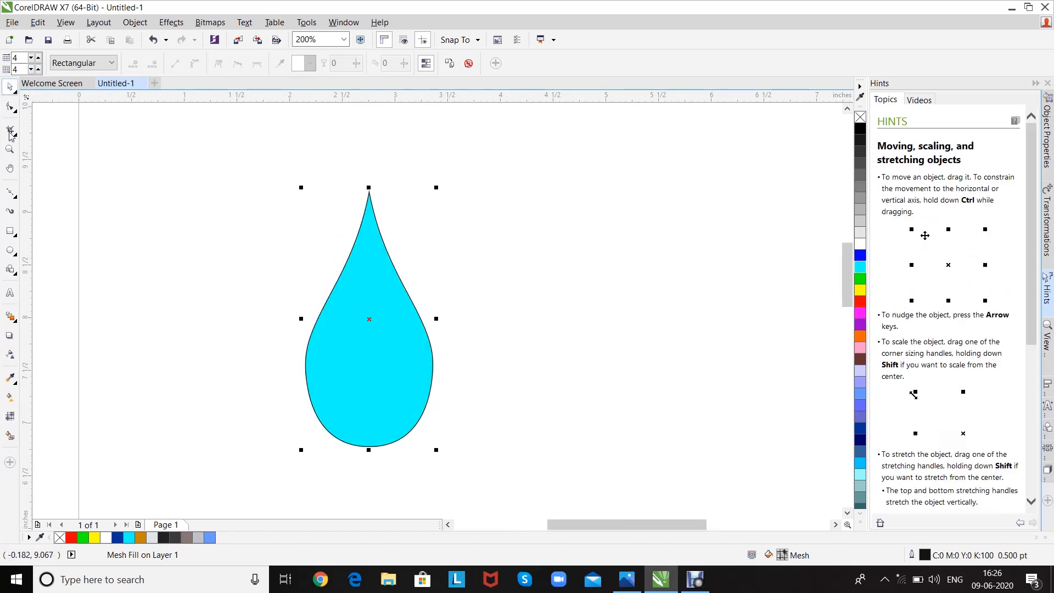
left_click(10, 417)
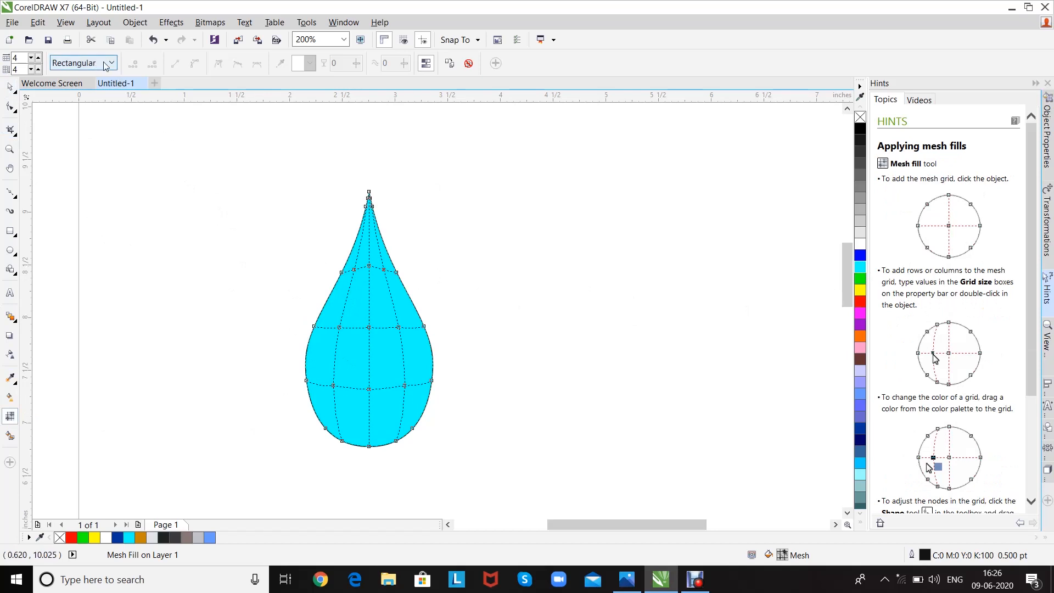
Step: Set the mesh node selection mode to Freehand
left_click_drag(298, 259, 360, 473)
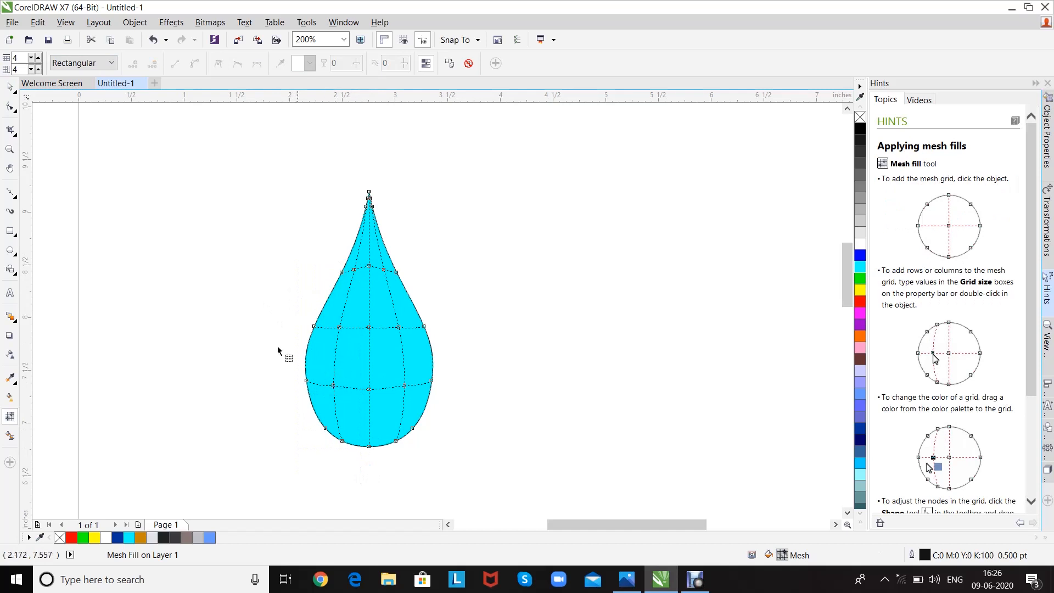
left_click(111, 63)
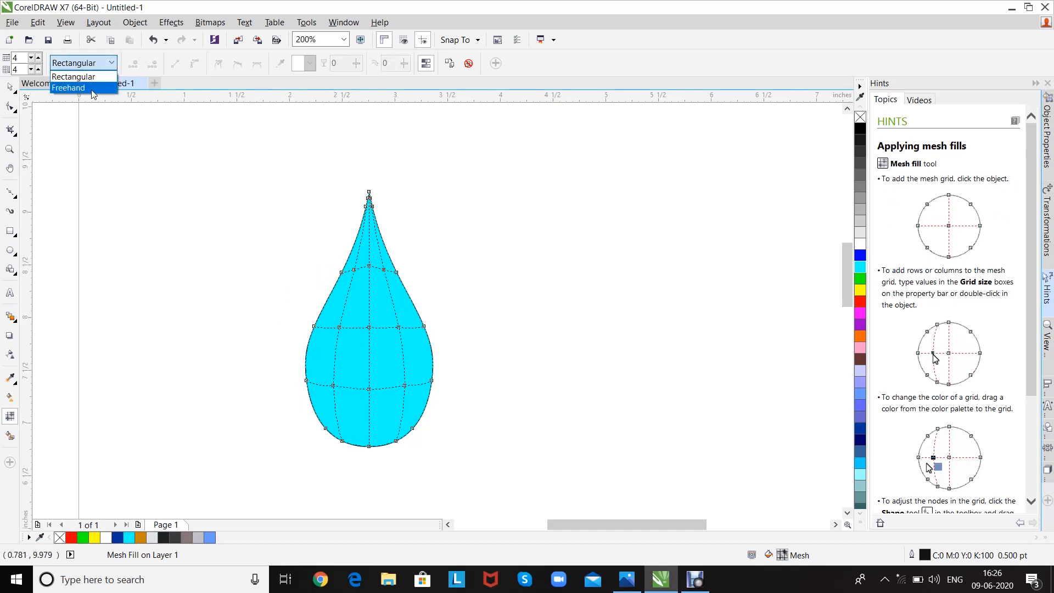
left_click(96, 85)
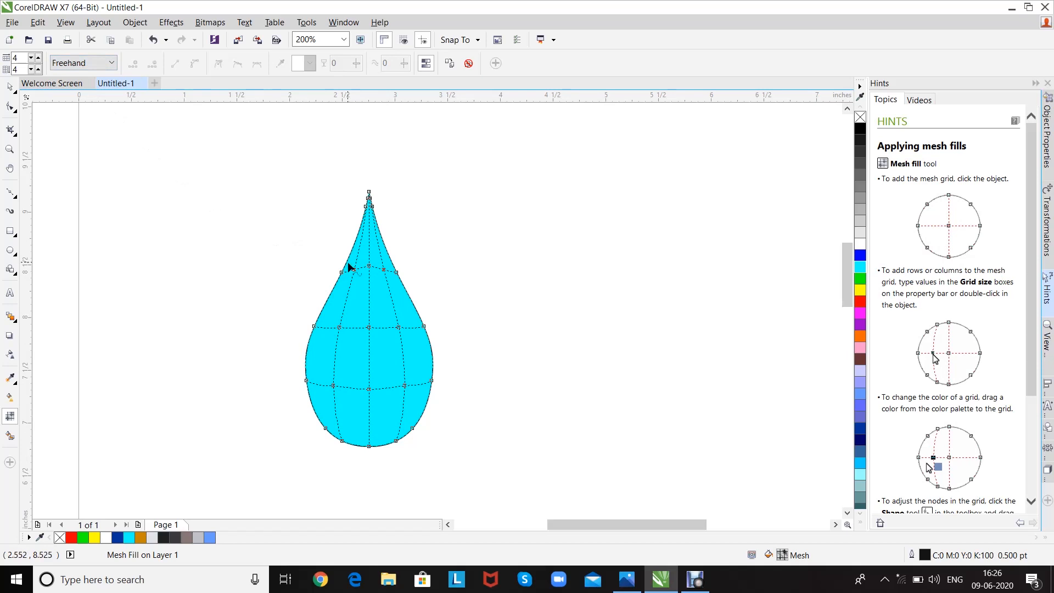
Step: Select the three inner nodes along the teardrop's left mesh line with a freehand lasso and colour them periwinkle blue (#6699FF)
left_click_drag(343, 272, 341, 294)
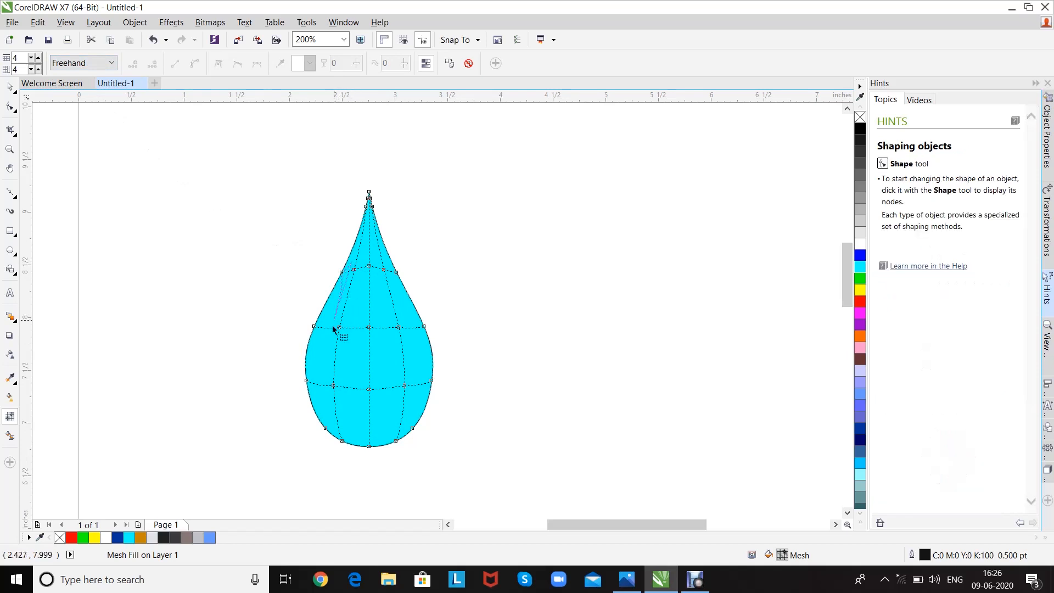
mouse_move(327, 387)
left_mouse_down()
mouse_move(350, 391)
mouse_move(358, 259)
left_mouse_up()
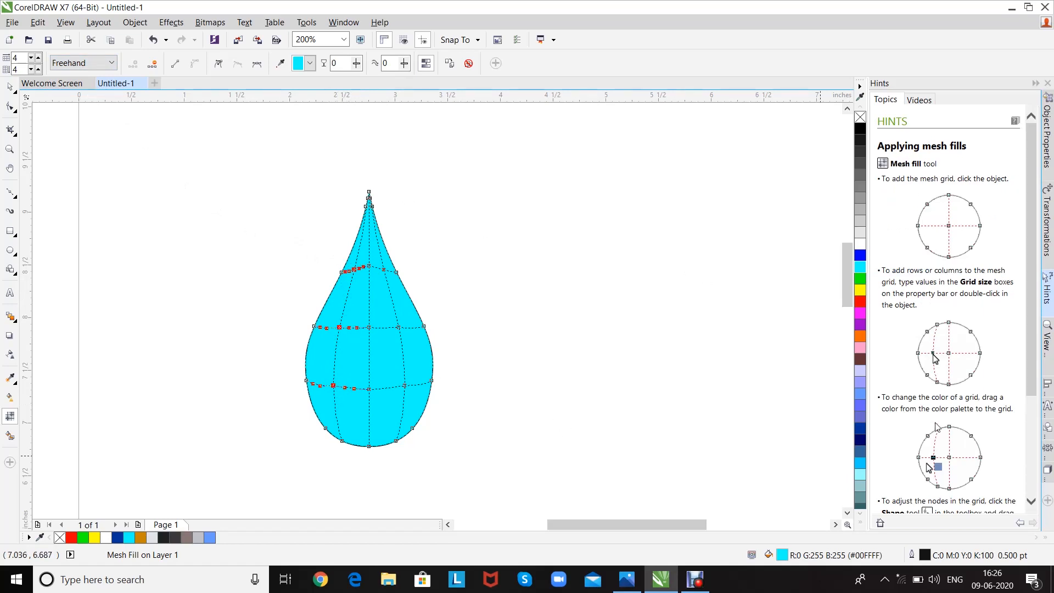
left_click(861, 394)
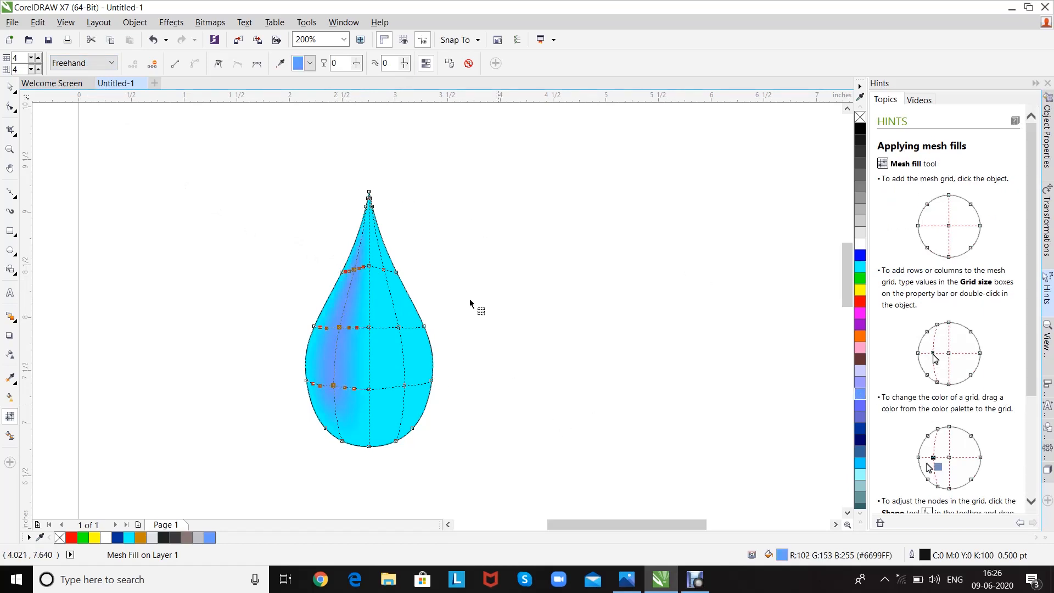
Step: Lasso the two lower inner nodes on the teardrop's right mesh line and colour them sky blue (#00CCFF)
left_click(397, 319)
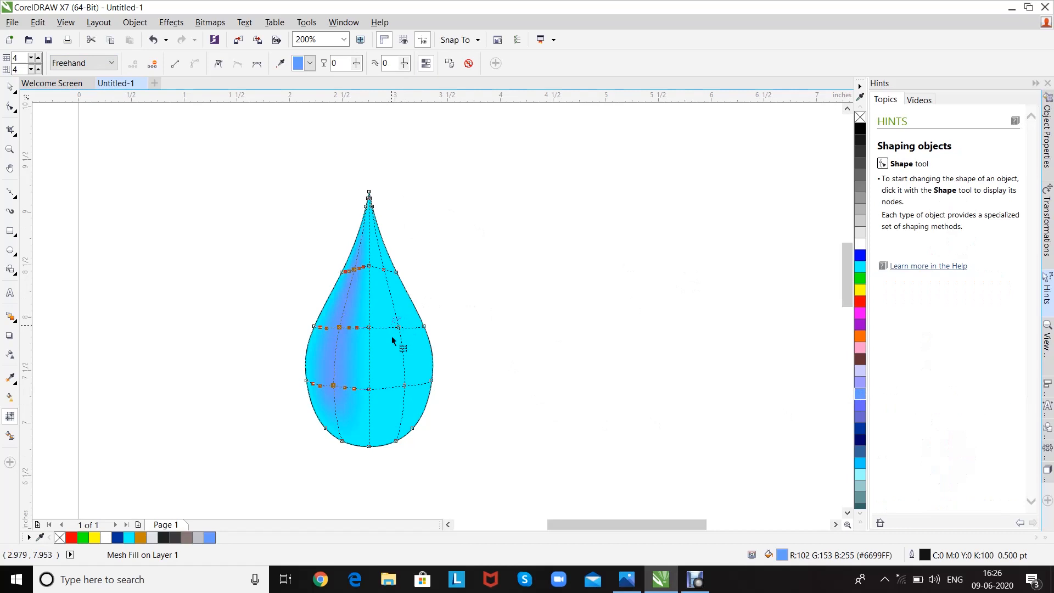
mouse_move(414, 334)
left_mouse_down()
mouse_move(401, 316)
mouse_move(428, 324)
left_mouse_up()
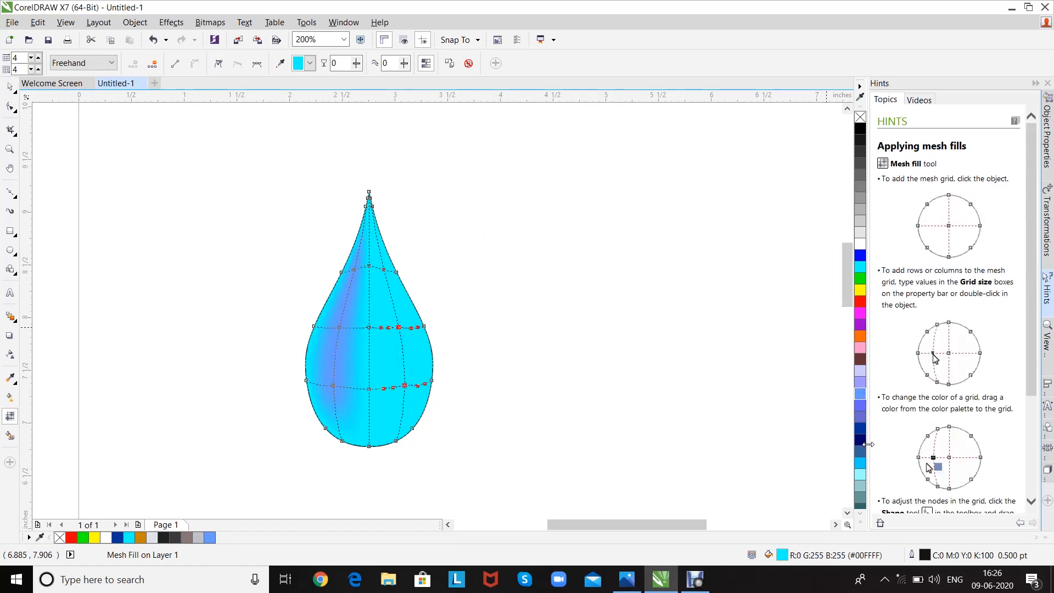
left_click(861, 463)
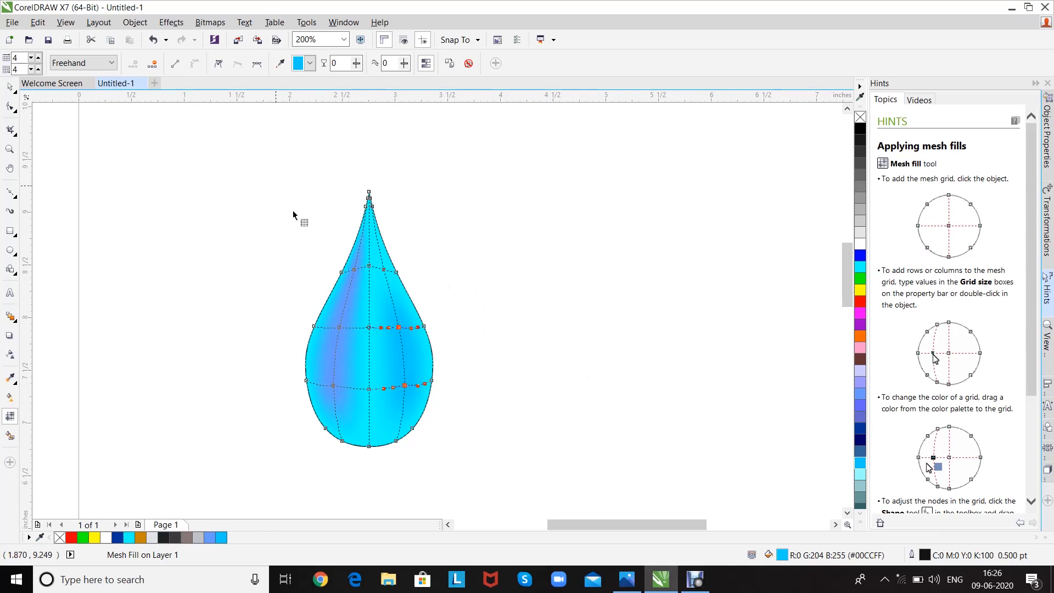
left_click(186, 206)
Step: Refill the whole teardrop with solid blue (#0000FF) and return to its mesh grid
left_click(11, 88)
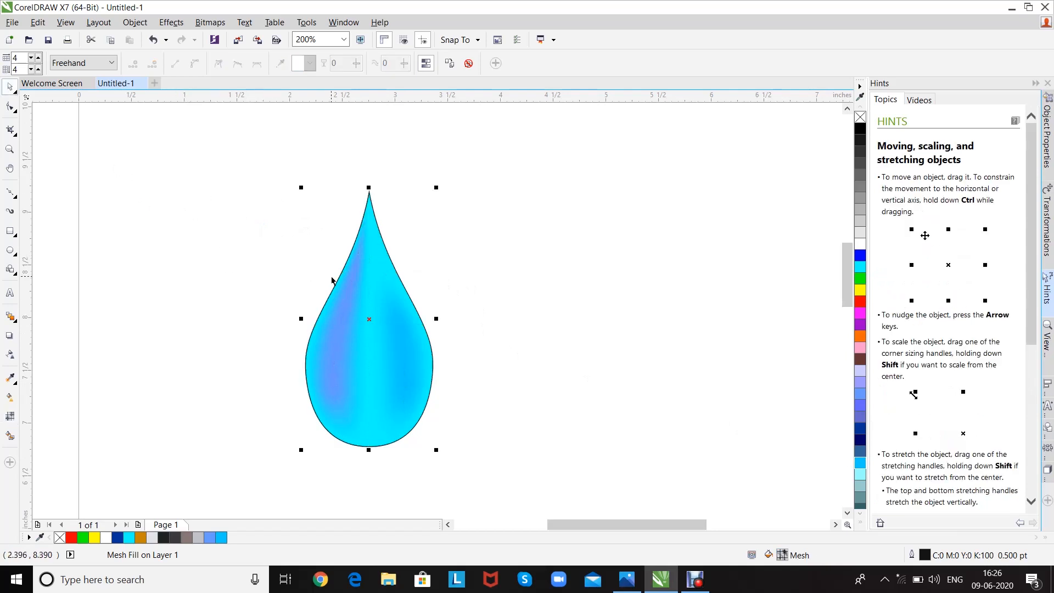
left_click(861, 256)
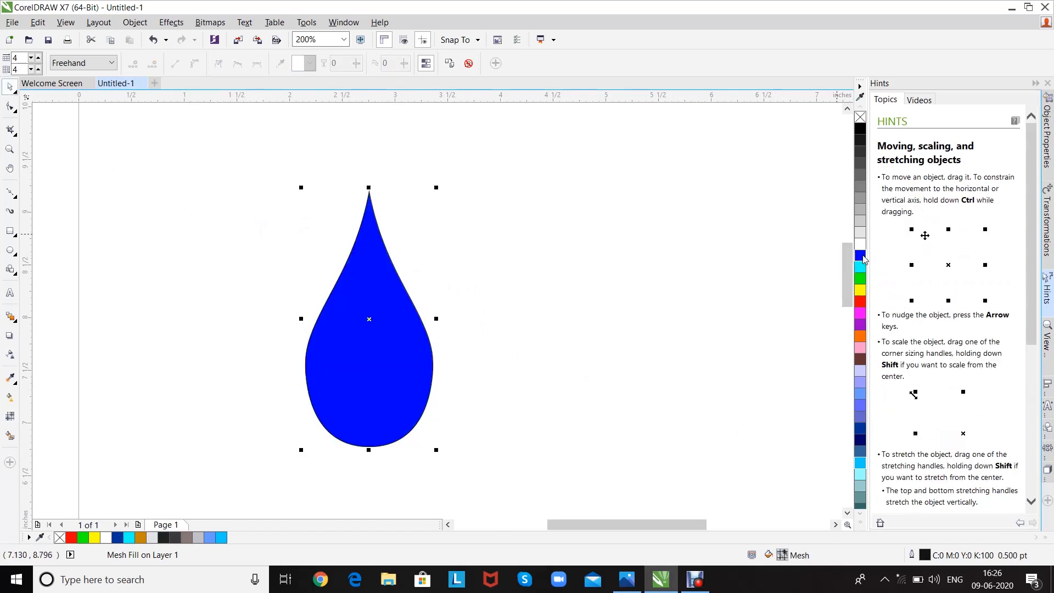
left_click(10, 416)
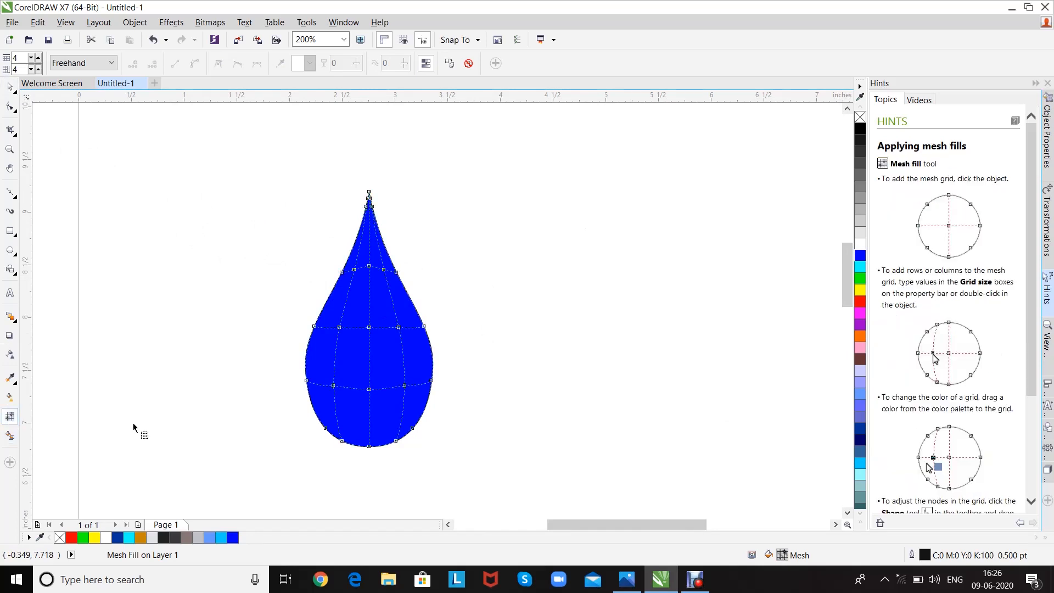
Step: Lasso the three inner nodes on the blue teardrop's left mesh line and colour them light grey (#CCCCCC)
left_click(352, 271)
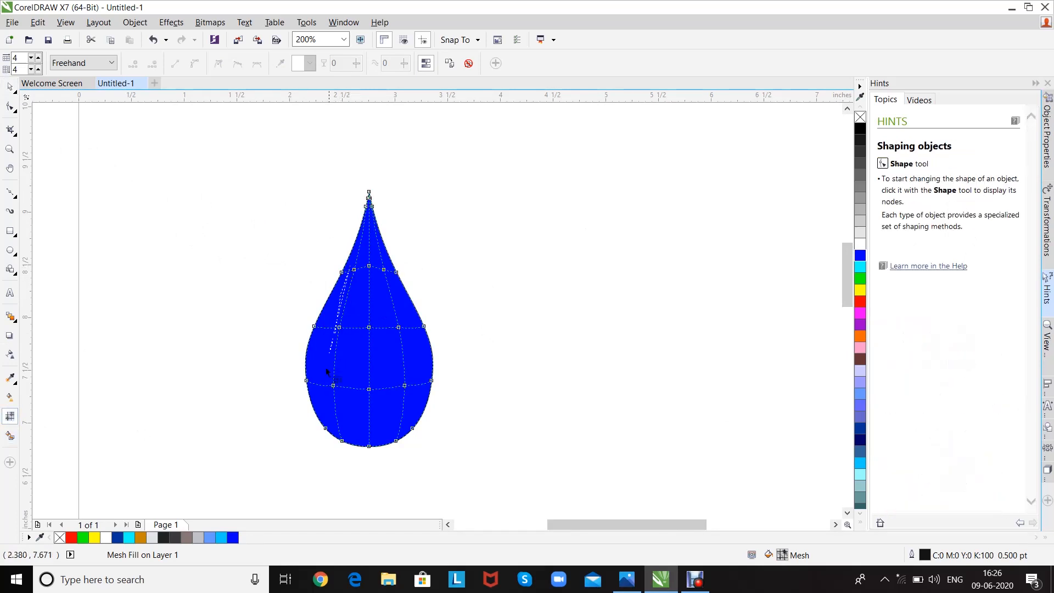
mouse_move(327, 372)
left_mouse_down()
mouse_move(329, 395)
mouse_move(365, 275)
mouse_move(357, 264)
left_mouse_up()
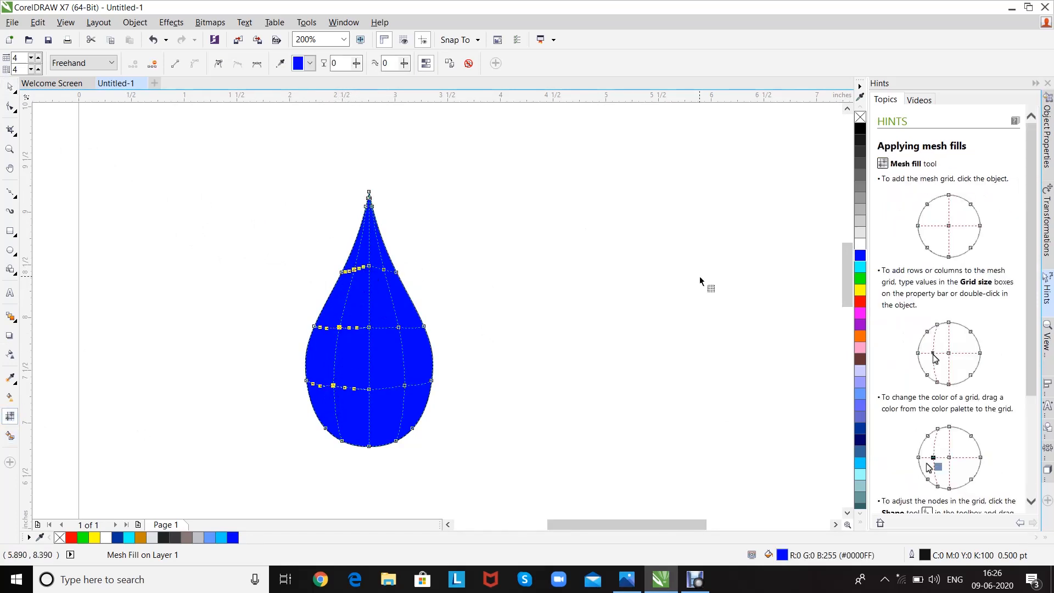
left_click(863, 221)
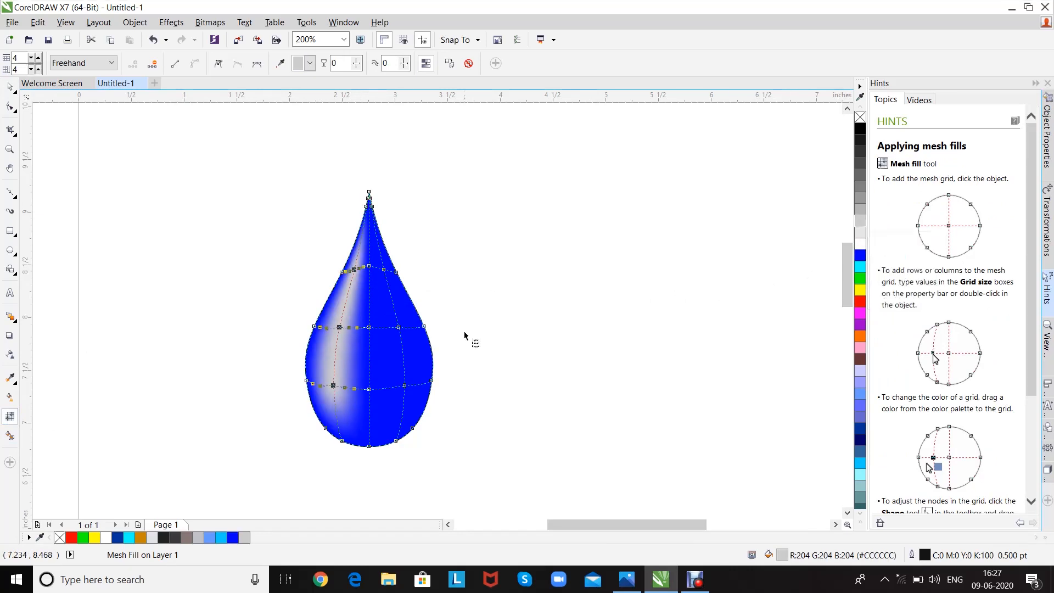
Step: Lasso the two lower inner nodes on the blue teardrop's right mesh line and colour them light grey (#CCCCCC)
left_click(499, 314)
mouse_move(406, 316)
left_mouse_down()
mouse_move(391, 373)
mouse_move(407, 410)
mouse_move(430, 343)
mouse_move(407, 317)
left_mouse_up()
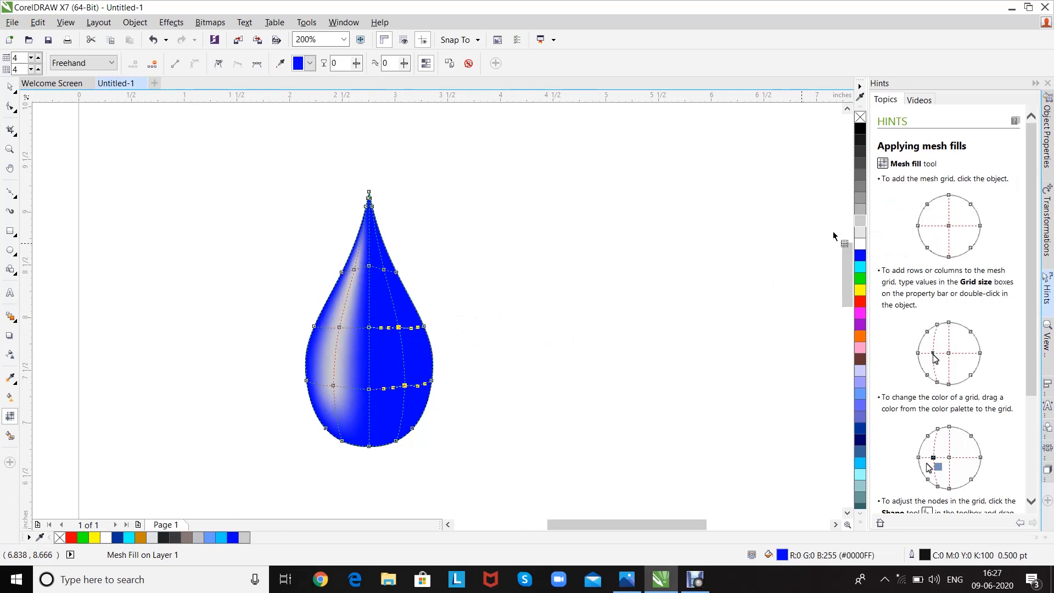
left_click(861, 221)
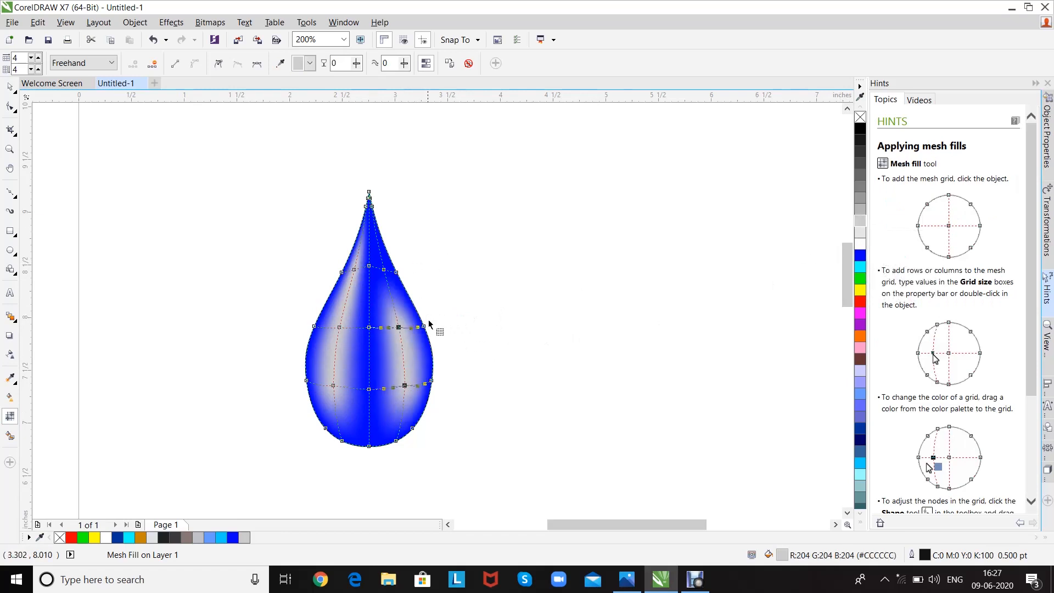
Step: Try colouring the two lower nodes on the teardrop's right edge mid grey (#808080), and undo the colour
mouse_move(430, 321)
left_mouse_down()
mouse_move(435, 372)
mouse_move(424, 384)
mouse_move(447, 379)
left_mouse_up()
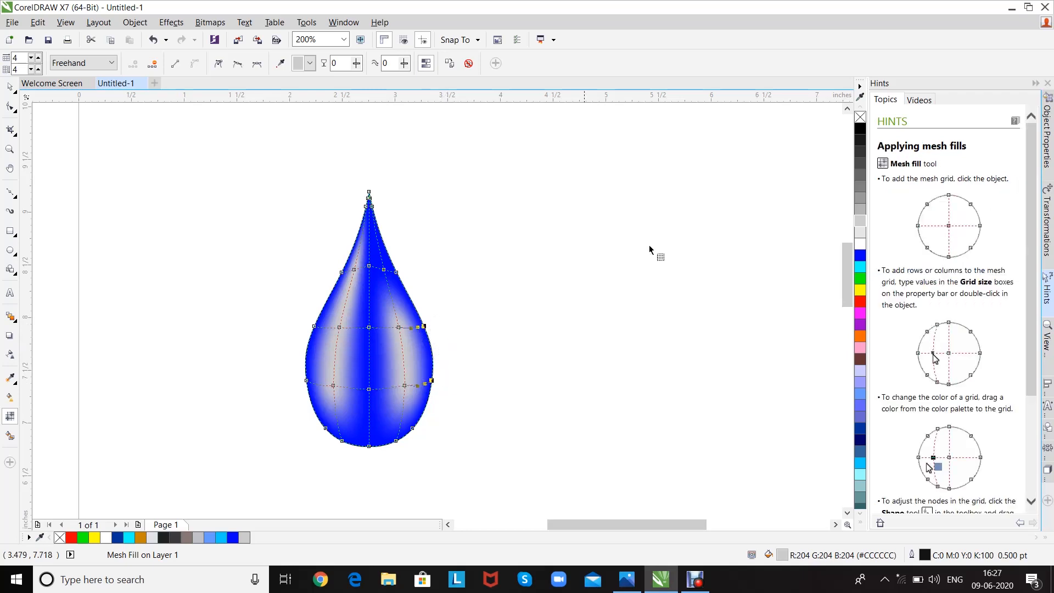
left_click(860, 186)
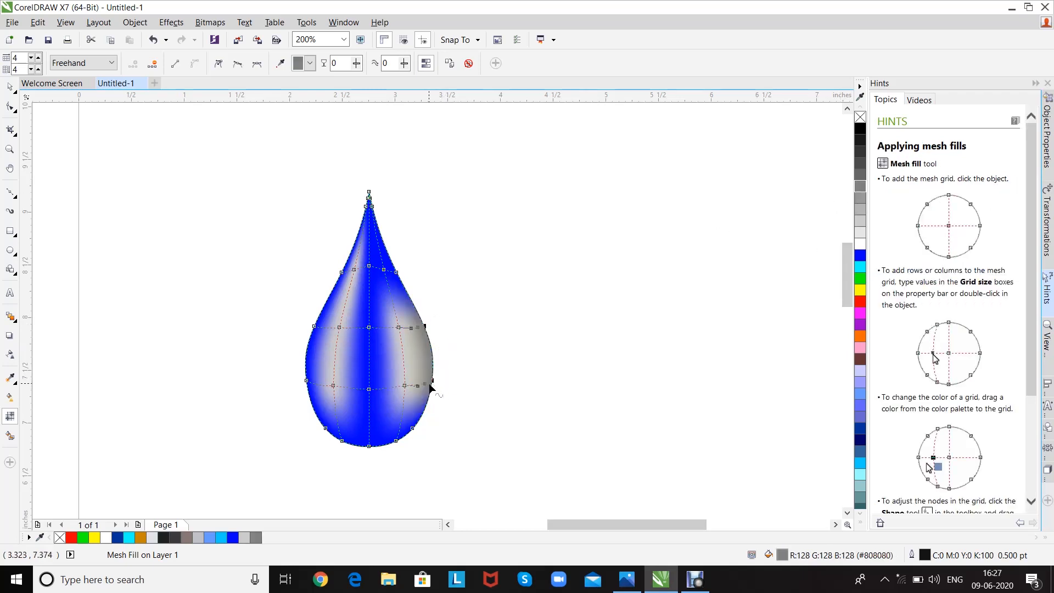
key("ctrl+z")
Step: Remove the outline from the mesh-filled teardrop with the Pick tool and deselect it
left_click(10, 87)
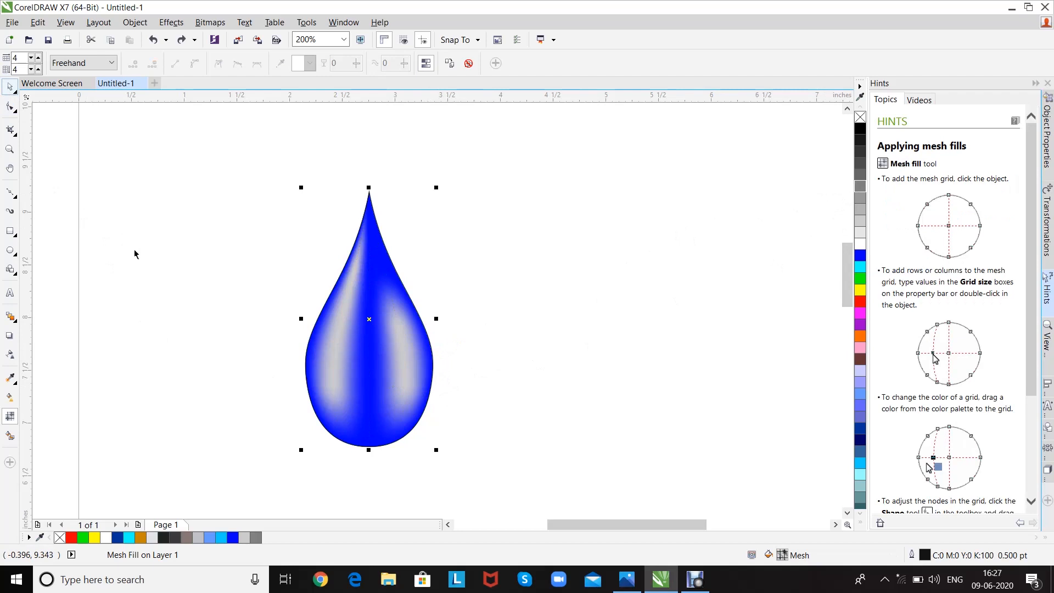
left_click(246, 227)
left_click_drag(485, 512, 487, 513)
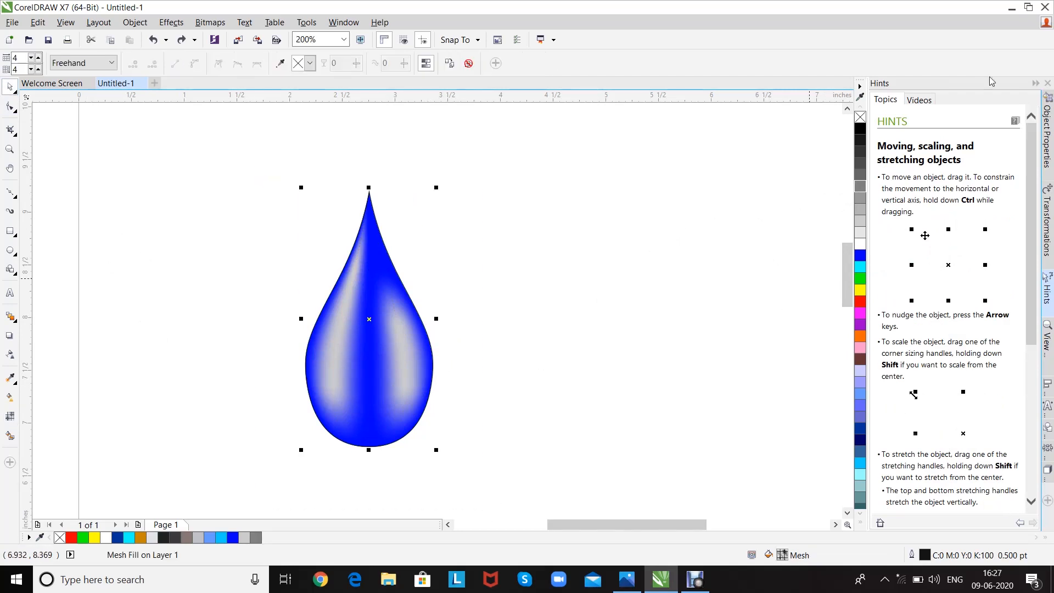
right_click(860, 118)
left_click(531, 257)
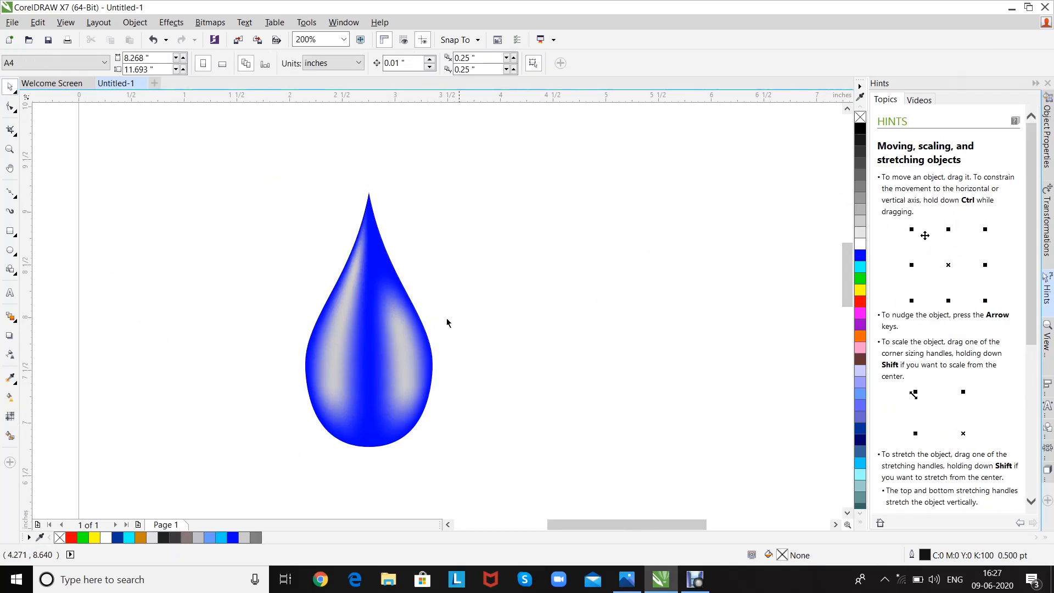
Step: Make two copies of the blue teardrop, placed side by side to the right of the original
left_click_drag(428, 348, 460, 317)
left_click_drag(408, 349, 746, 359)
key("space")
scroll(321, 260, "right", 2)
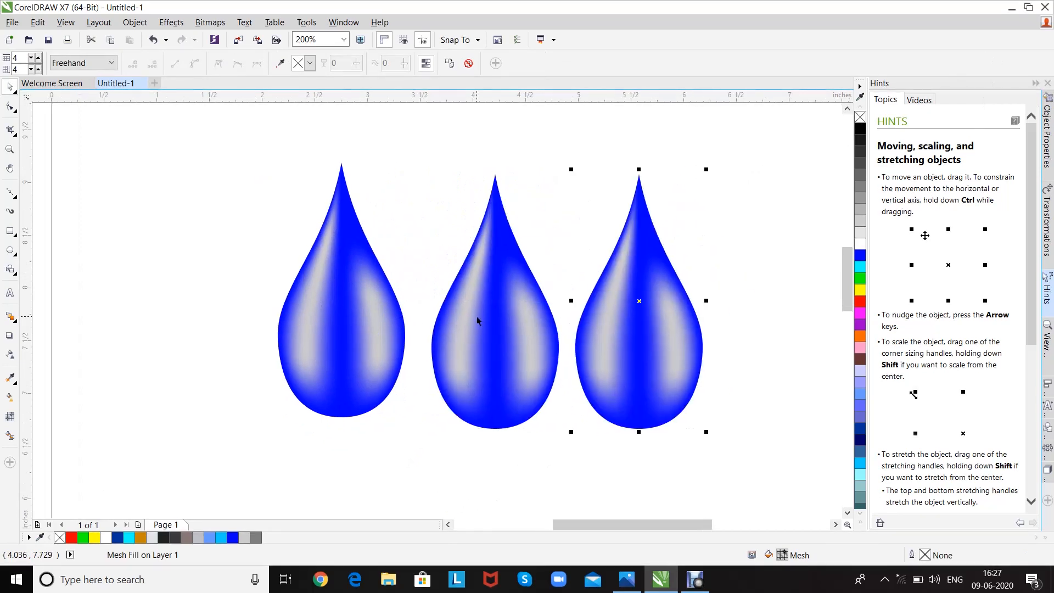
scroll(384, 329, "down", 1)
scroll(406, 337, "up", 1)
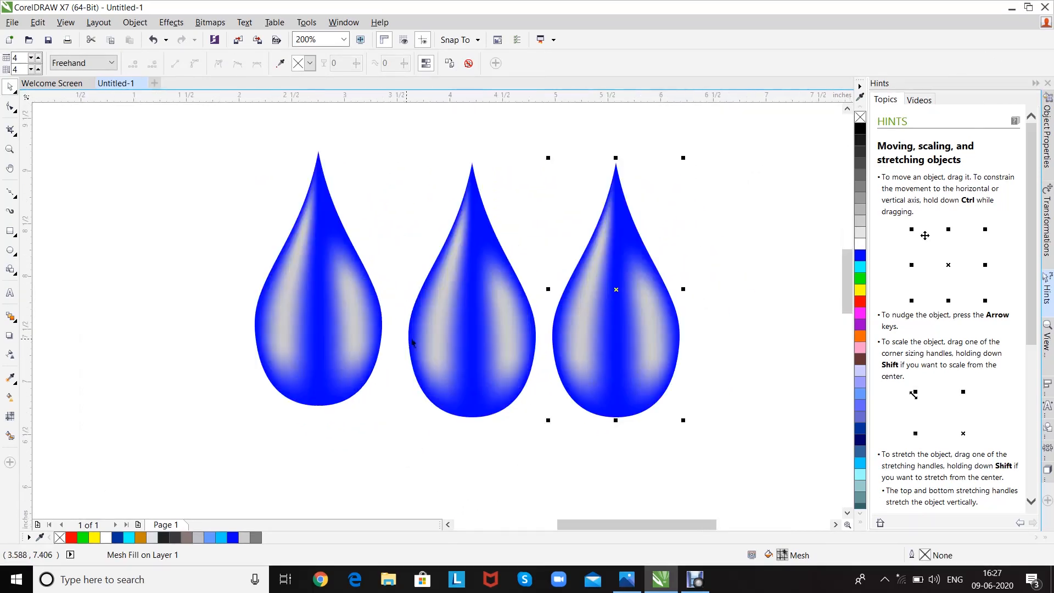
Step: Select all three teardrops and move them off the page to its right side, centred at about X 10.78, Y 6.67 inches
scroll(335, 240, "down", 1)
left_click_drag(241, 158, 617, 443)
left_click_drag(476, 296, 763, 354)
scroll(414, 203, "up", 1)
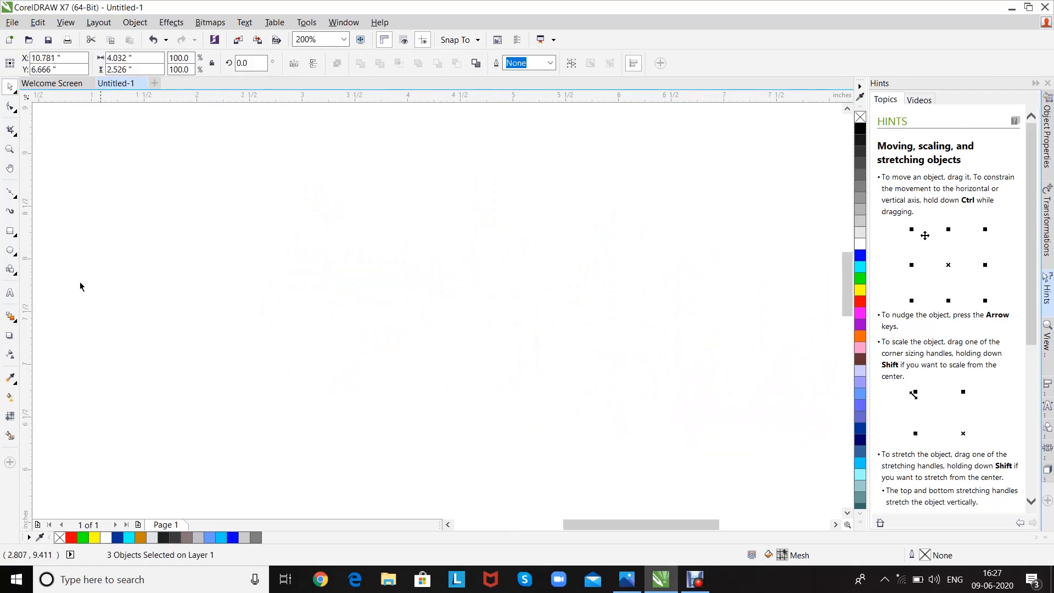
scroll(270, 317, "down", 1)
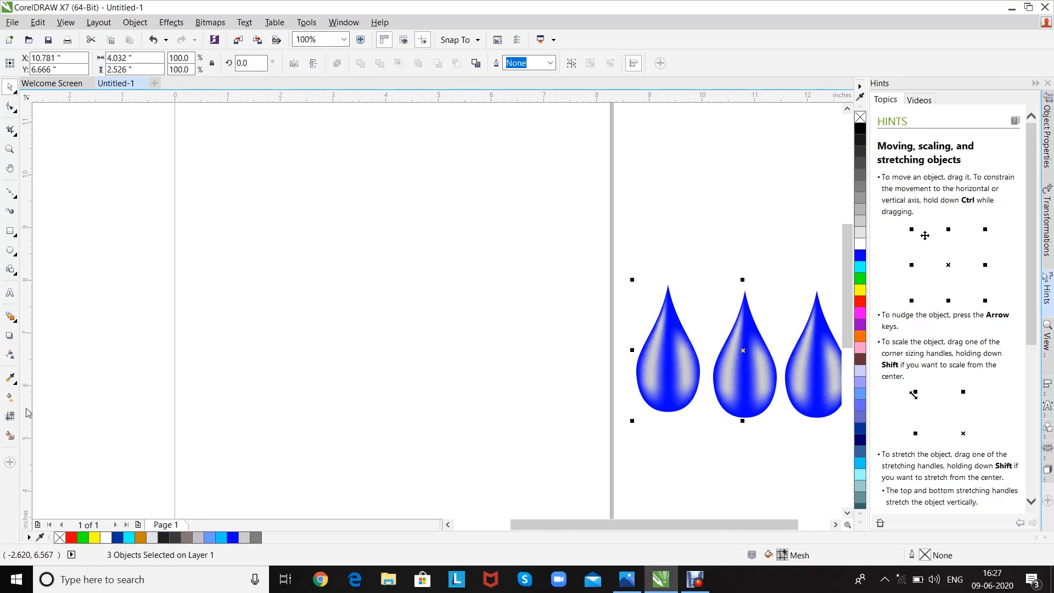
Step: Draw a heart basic shape about 3.68 × 3.53 inches in the middle of the page
left_click(10, 269)
left_click(338, 63)
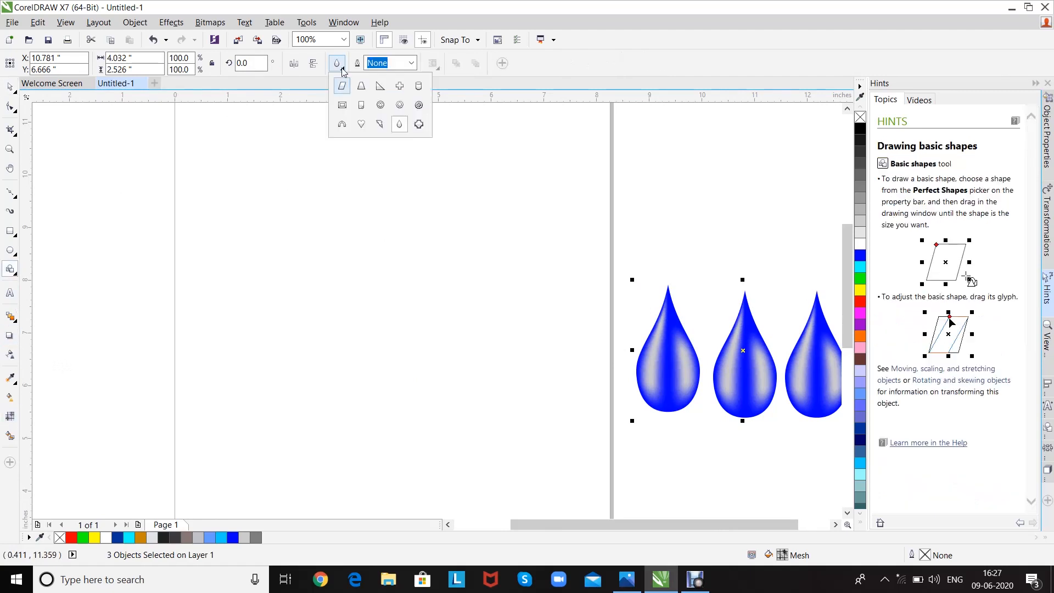
left_click(361, 124)
left_click_drag(264, 249, 457, 434)
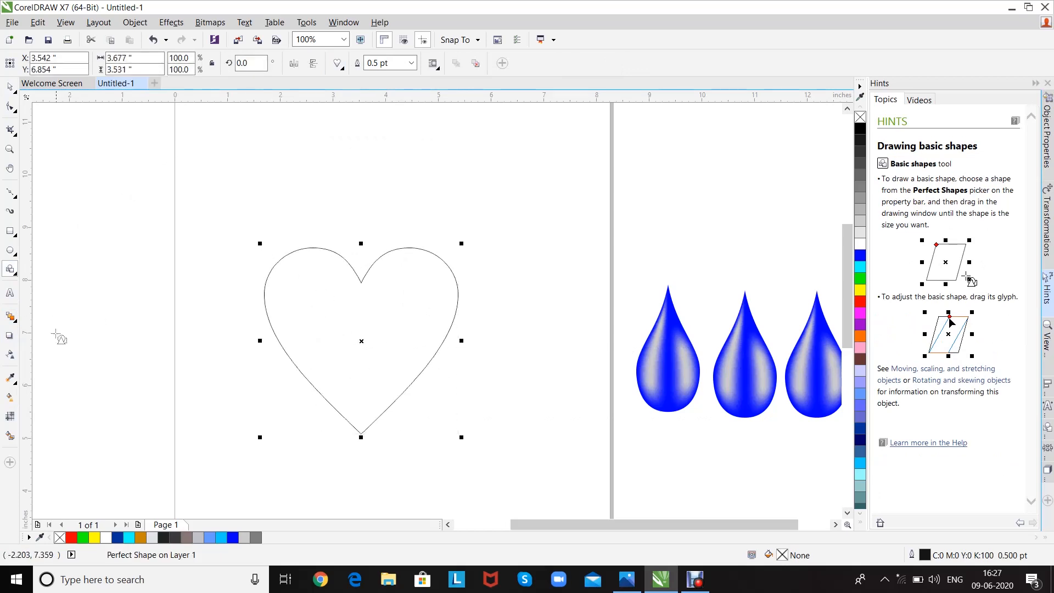
Step: Apply a mesh fill grid of 5 columns and 3 rows to the heart and select its two inner left nodes
left_click(11, 416)
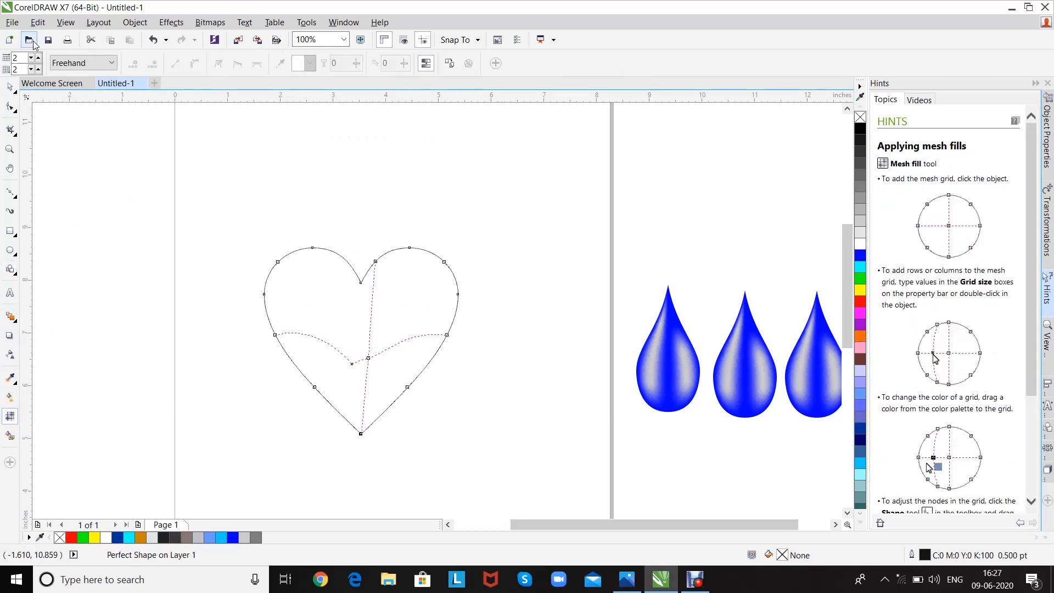
left_click(38, 57)
left_click(38, 57)
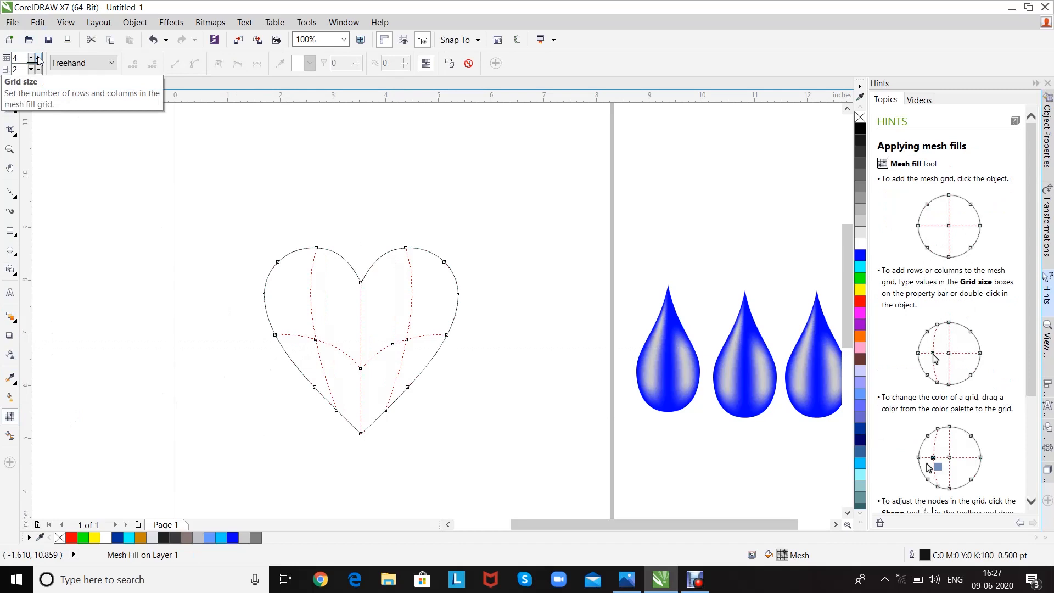
left_click(38, 58)
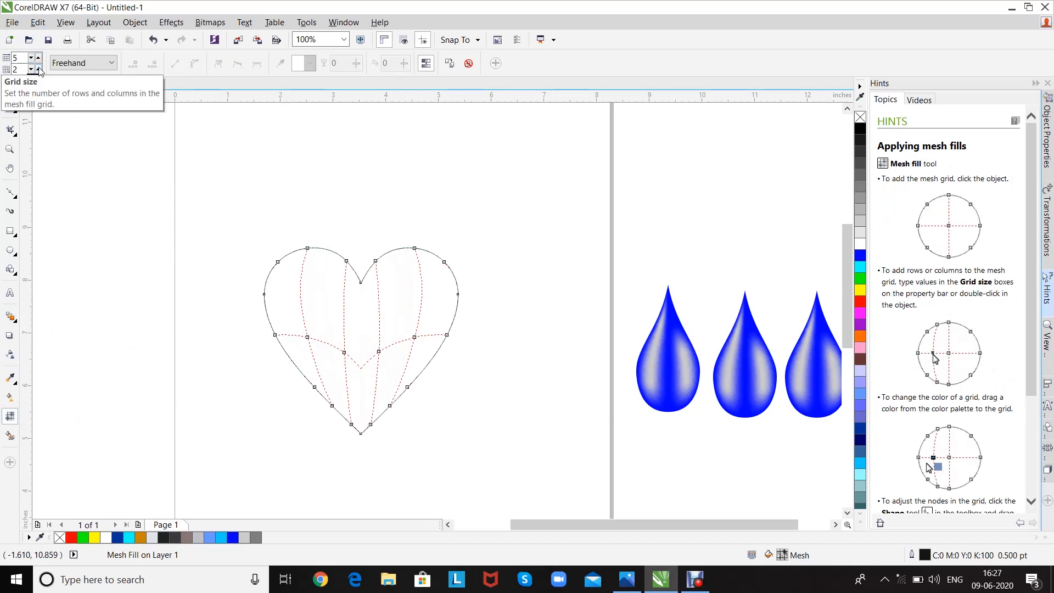
left_click(38, 67)
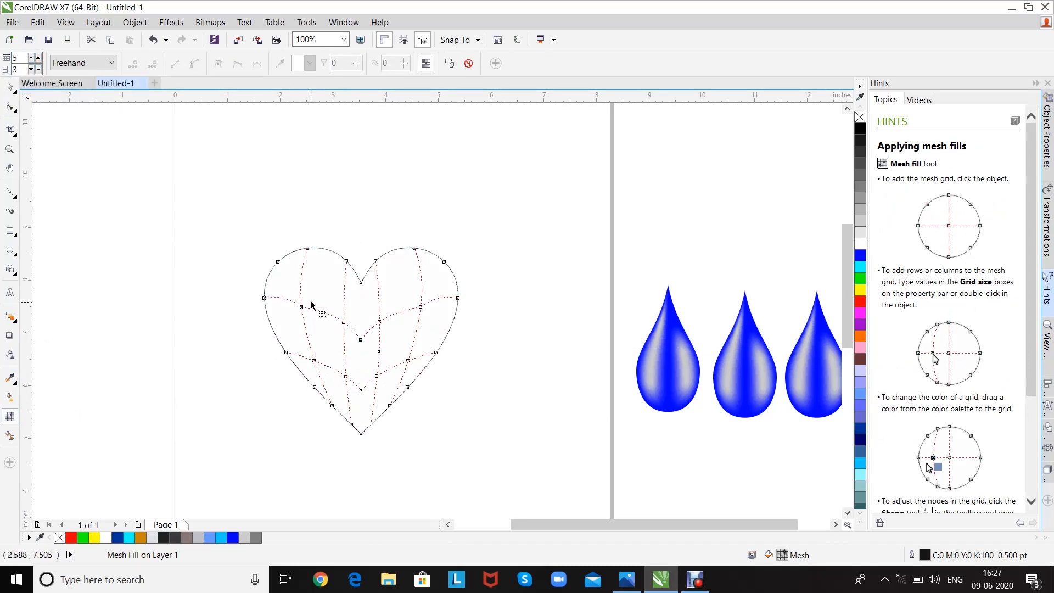
mouse_move(310, 301)
left_mouse_down()
mouse_move(293, 334)
mouse_move(307, 373)
mouse_move(327, 370)
mouse_move(321, 287)
left_mouse_up()
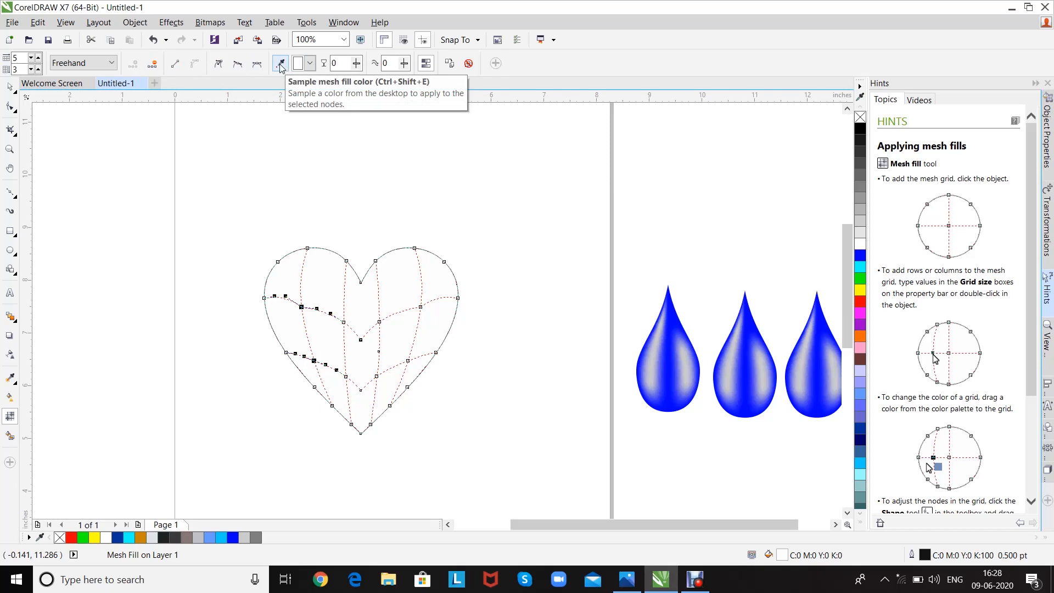
left_click(310, 64)
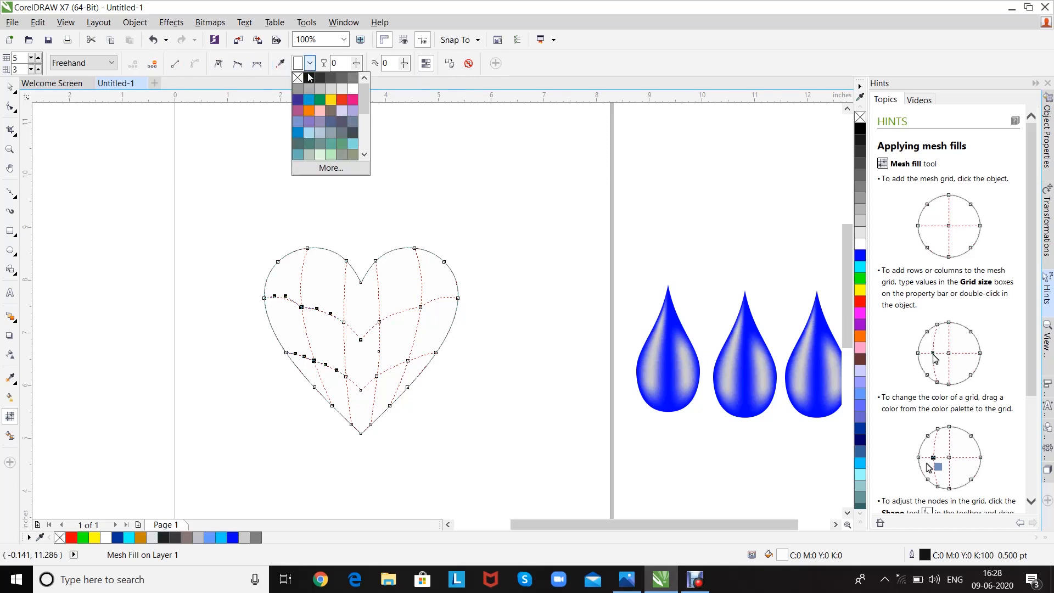
left_click(331, 167)
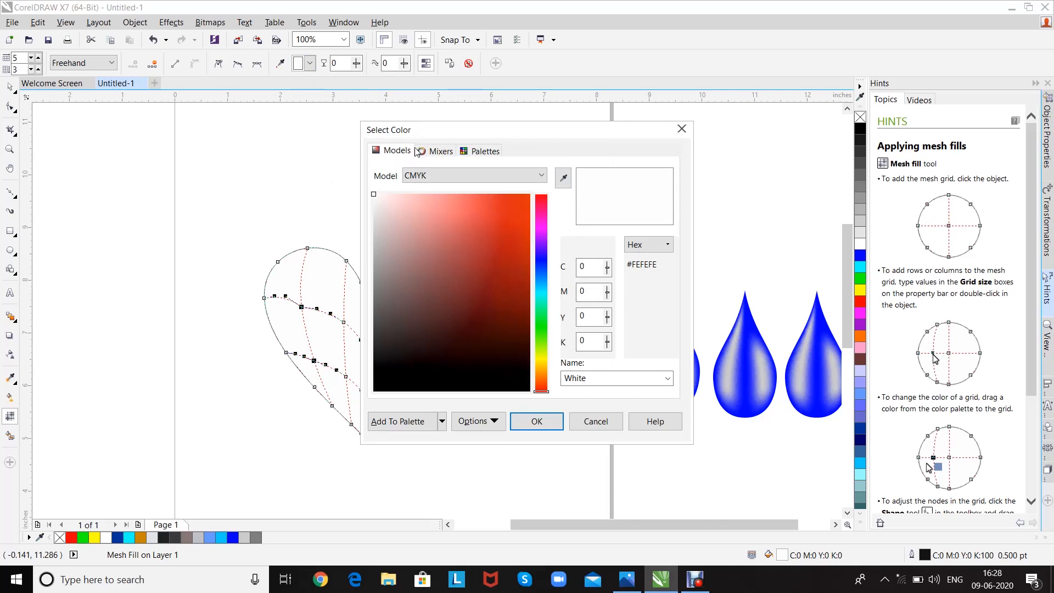
left_click(436, 151)
left_click(483, 150)
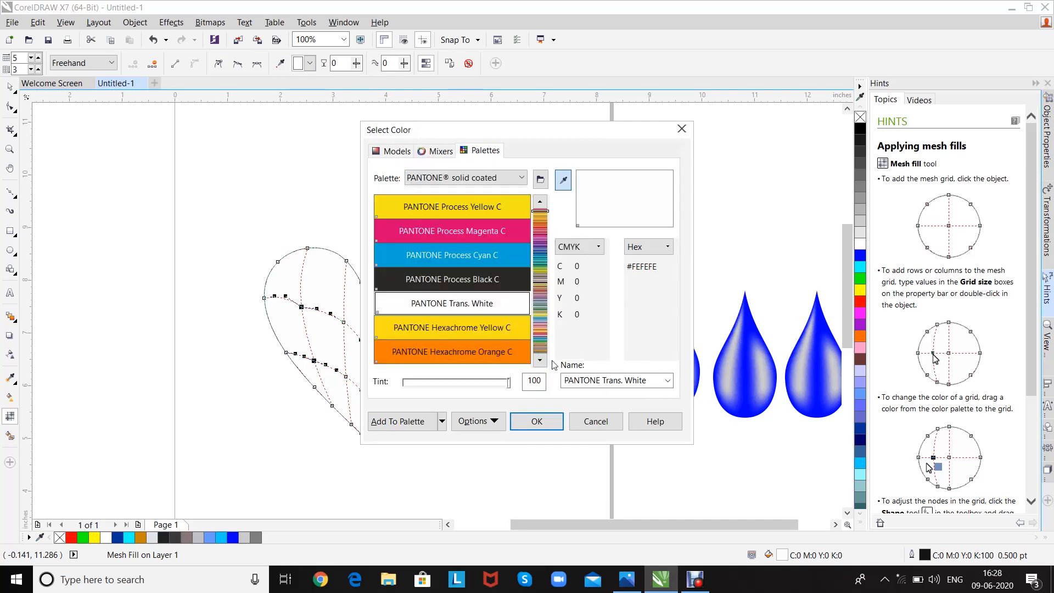
left_click(593, 420)
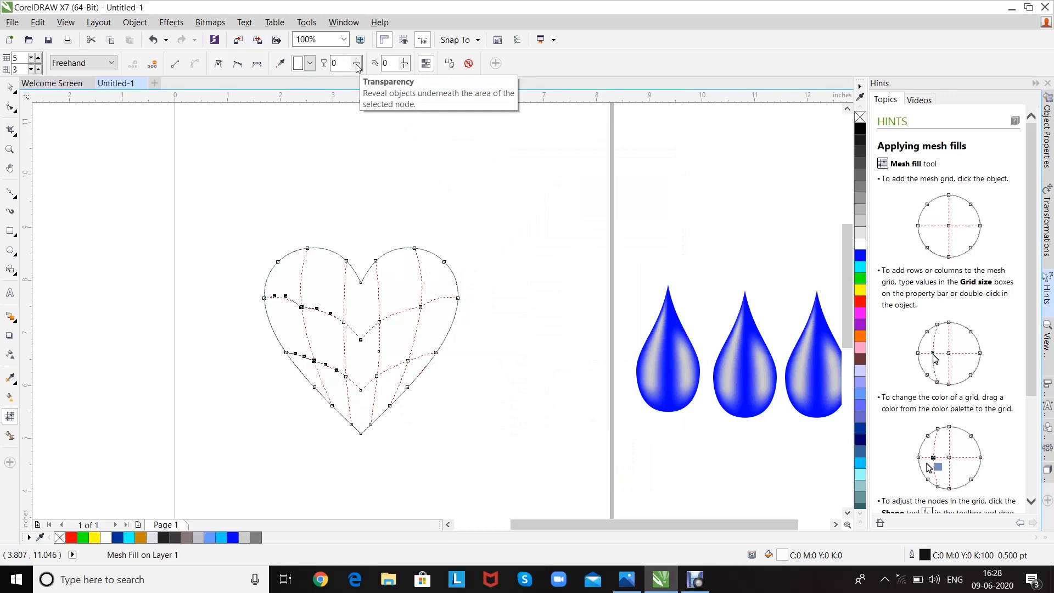
Step: Colour the selected left mesh nodes of the heart dark grey (#4D4D4D) and deselect the heart with the Pick tool
left_click(861, 163)
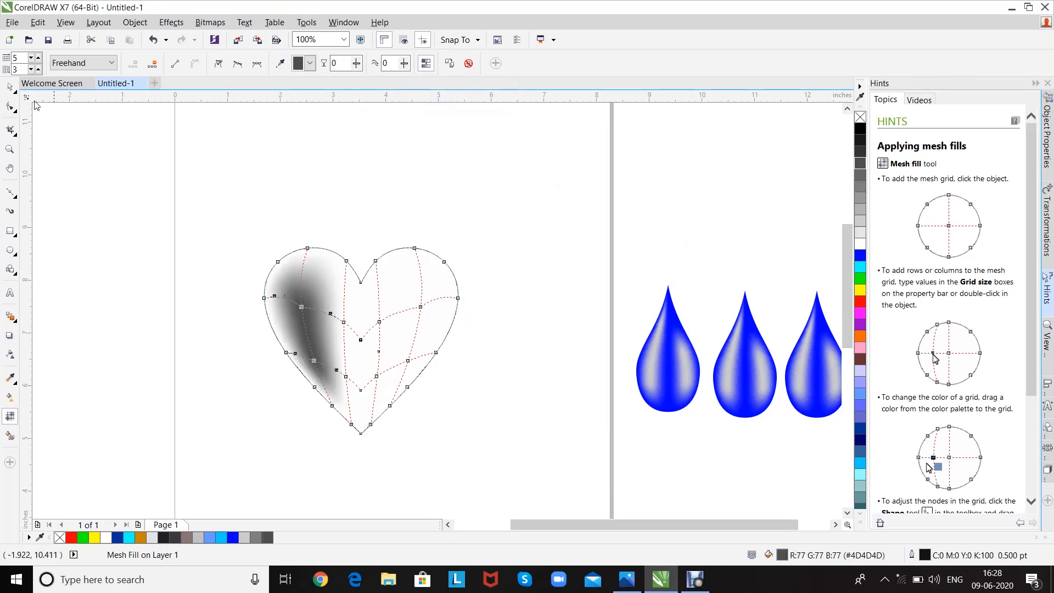
left_click(14, 90)
left_click(280, 197)
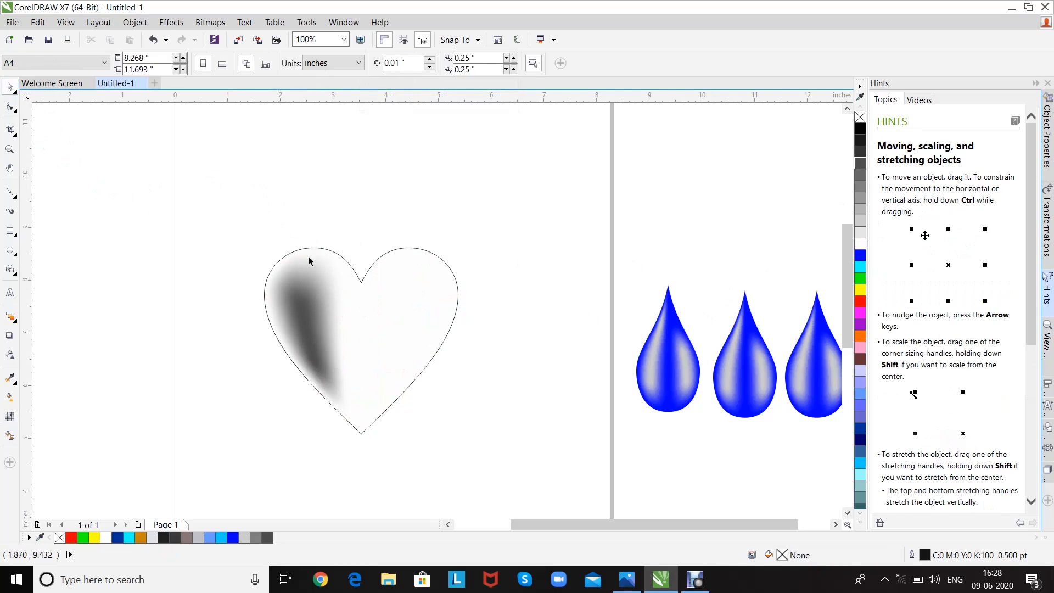
Step: Fill the heart red, colour the inner mesh nodes on both its sides grey with the Mesh Fill tool, and deselect it
left_click(365, 278)
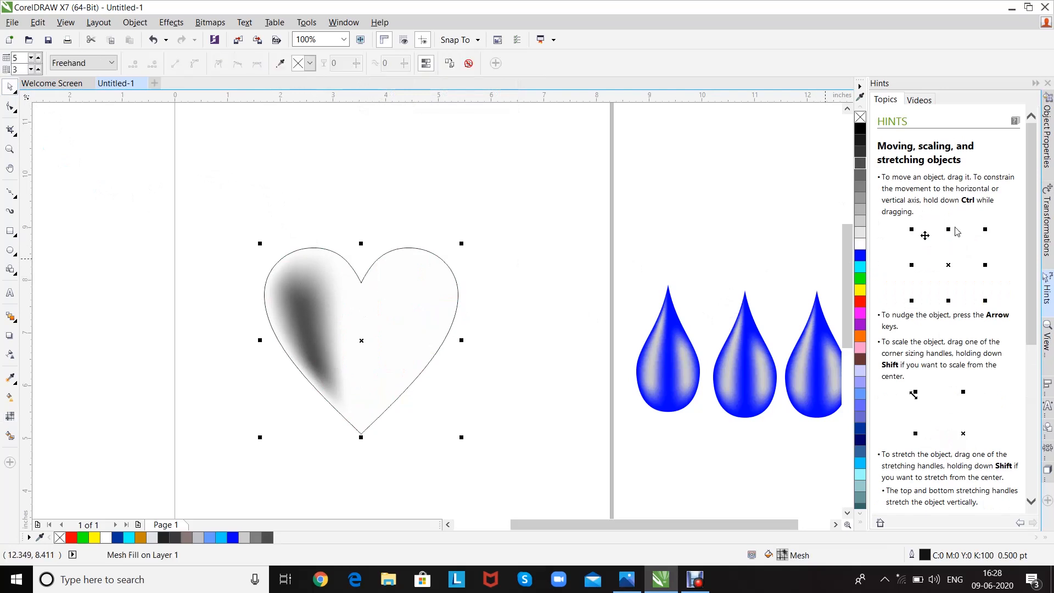
left_click(860, 301)
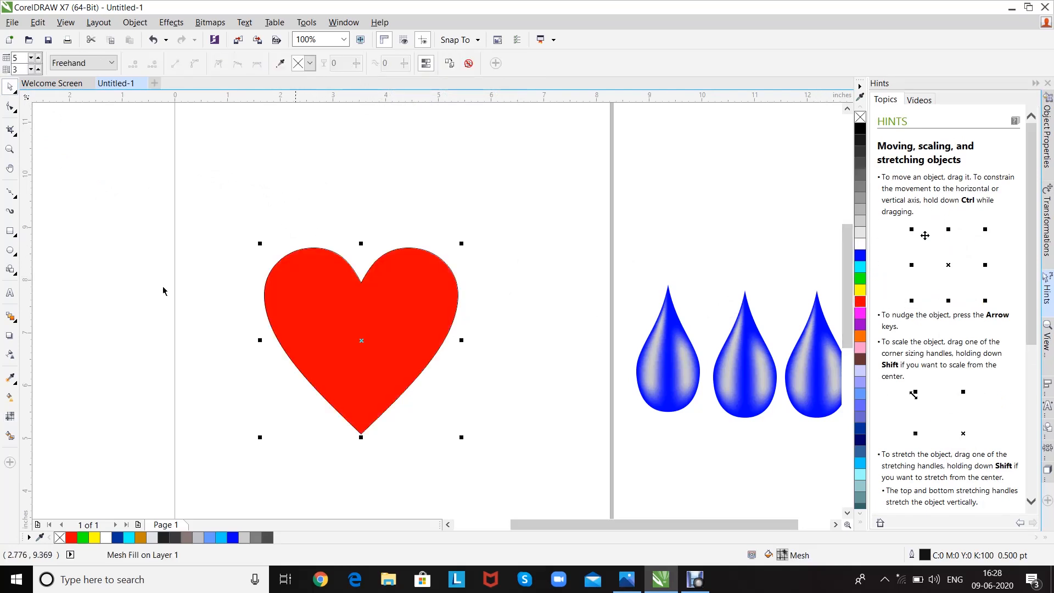
left_click(10, 416)
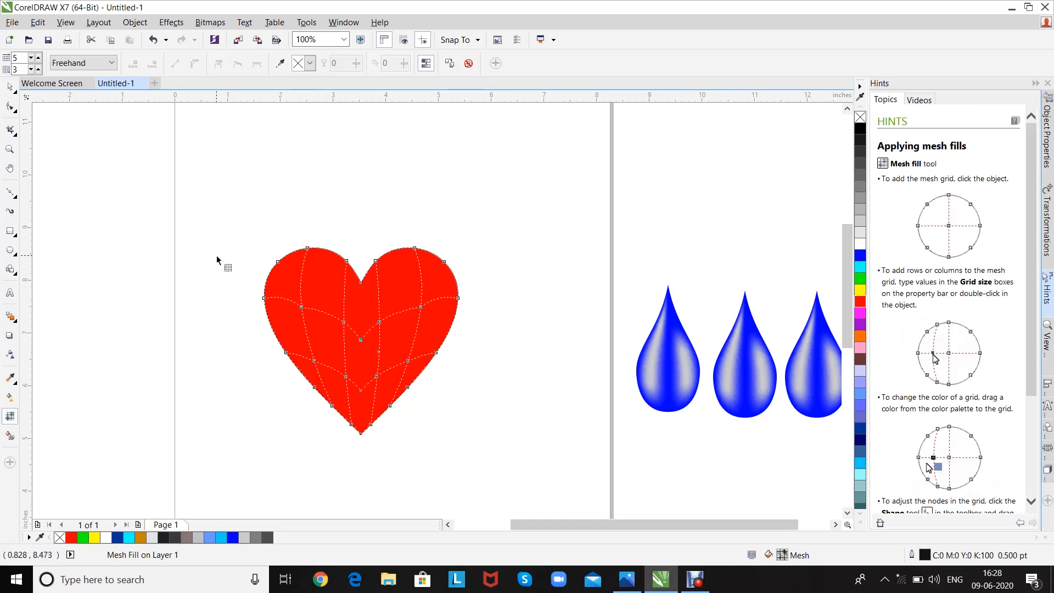
left_click(298, 322)
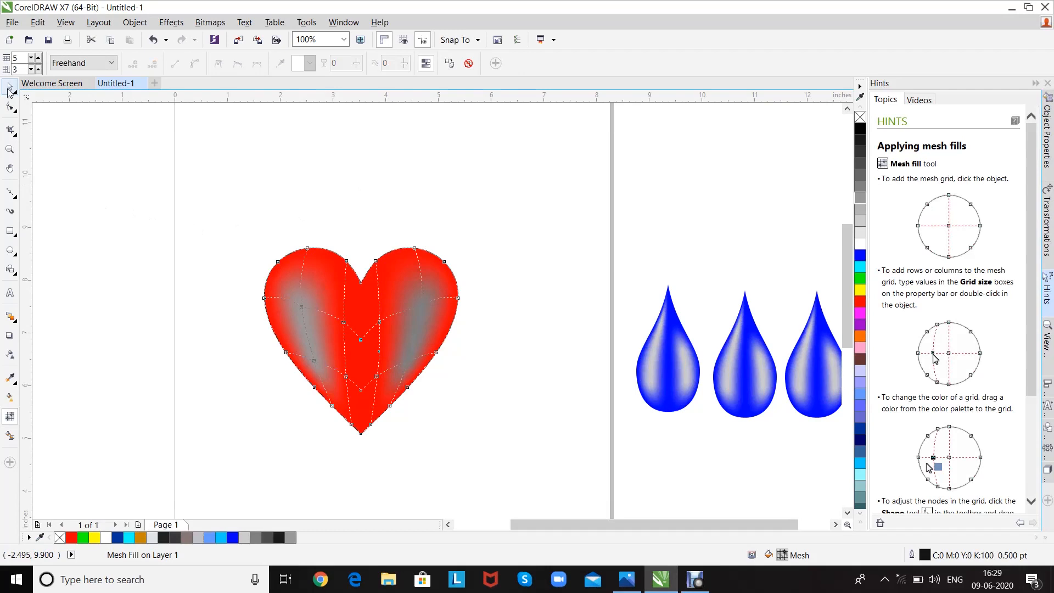
left_click(10, 88)
mouse_move(318, 290)
left_mouse_down()
mouse_move(440, 238)
mouse_move(236, 265)
mouse_move(255, 275)
left_mouse_up()
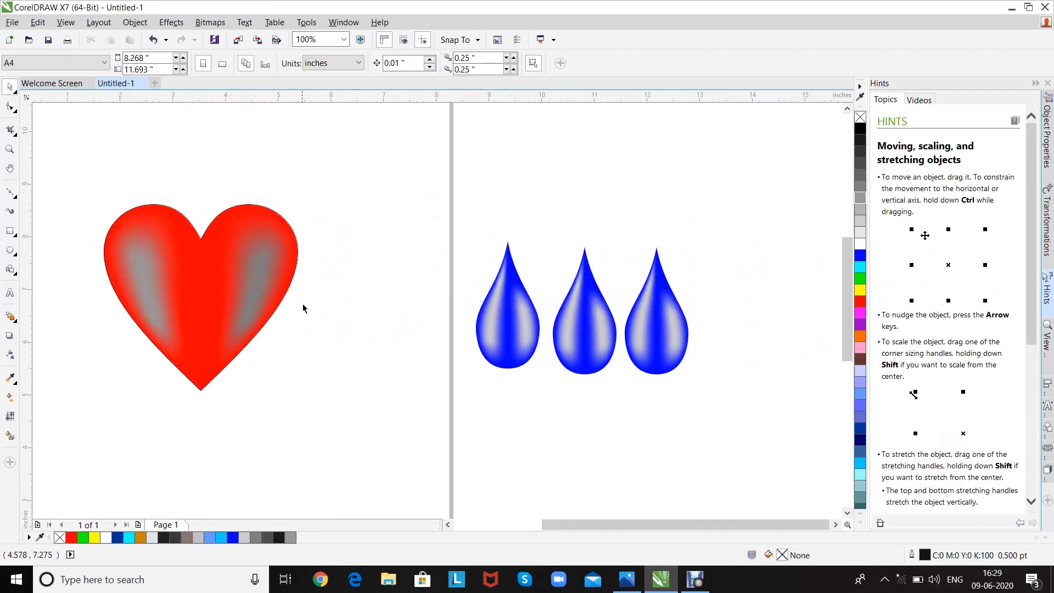
Step: Select the heart together with the three teardrops and delete them all
scroll(304, 311, "down", 2)
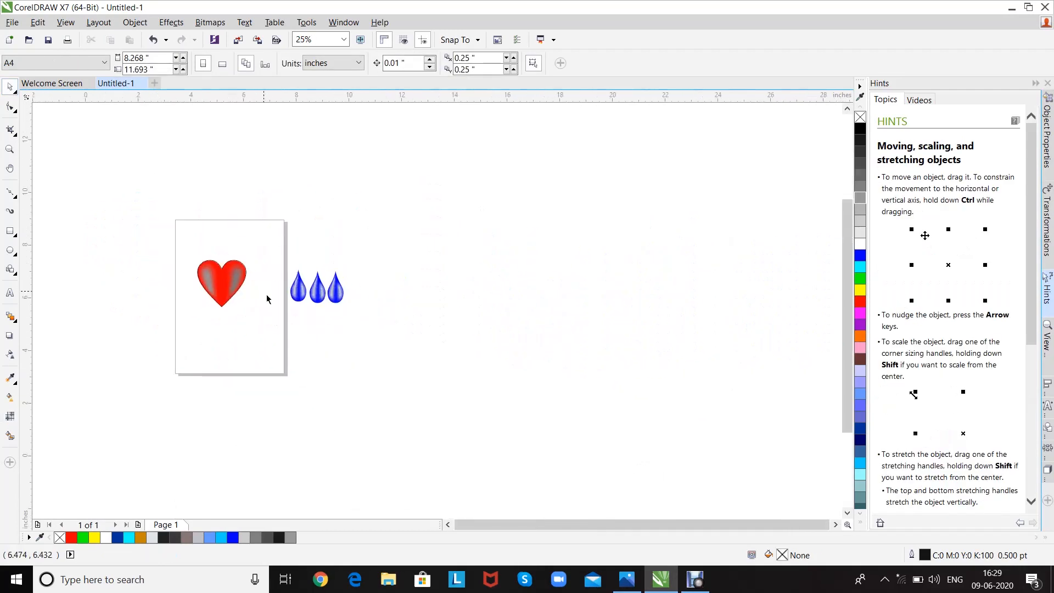
scroll(313, 341, "up", 3)
scroll(452, 362, "down", 1)
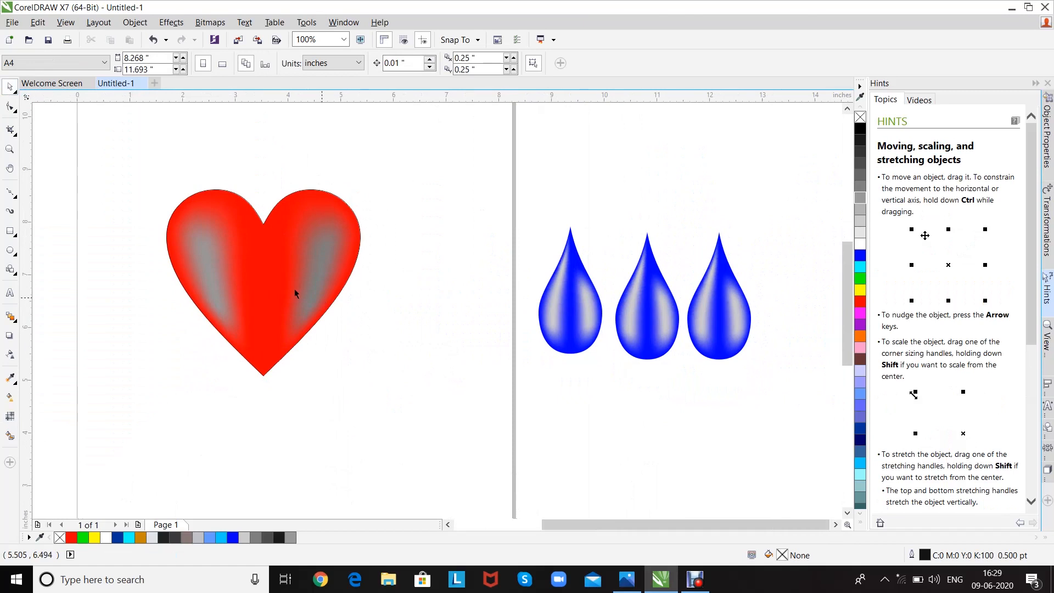
left_click(294, 289)
left_click(10, 417)
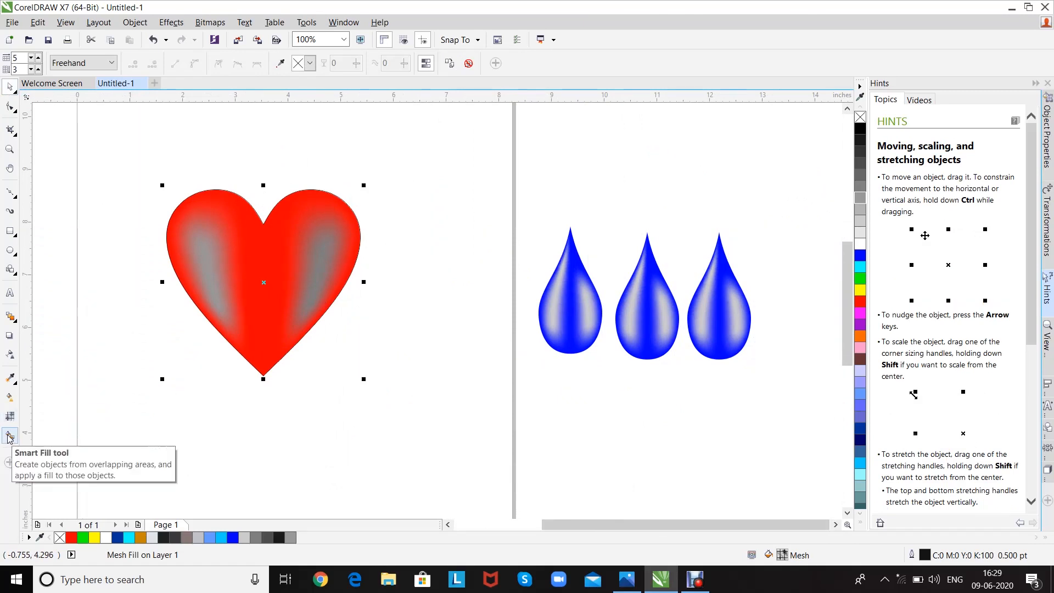
left_click_drag(220, 394, 225, 386)
left_click_drag(116, 107, 798, 451)
key("Delete")
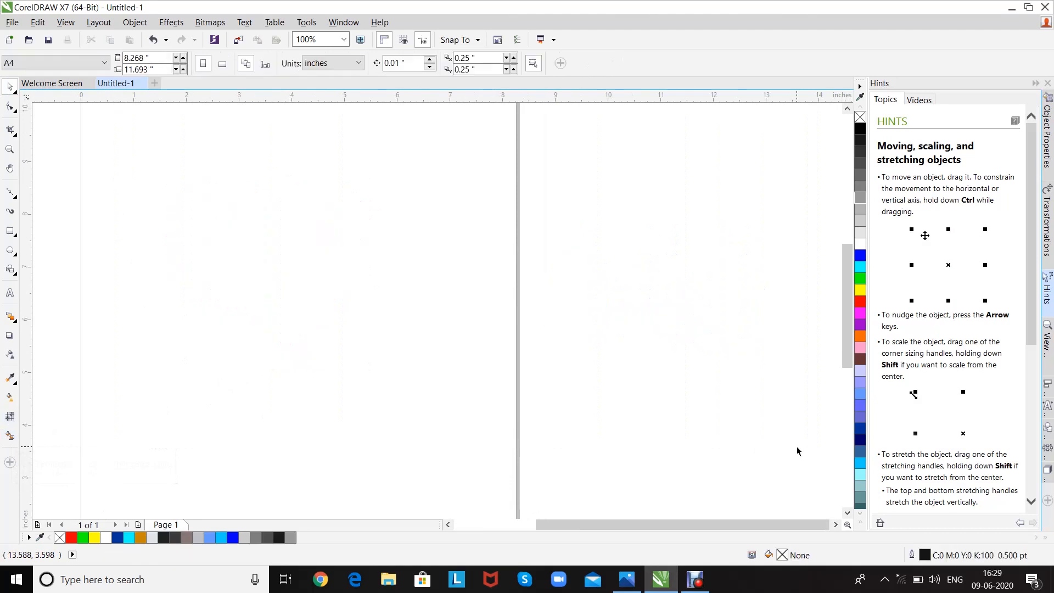
Step: Draw a cross basic shape about 5.71 × 5.71 inches on the page and deselect it
left_click_drag(436, 327, 437, 342)
scroll(438, 347, "down", 2)
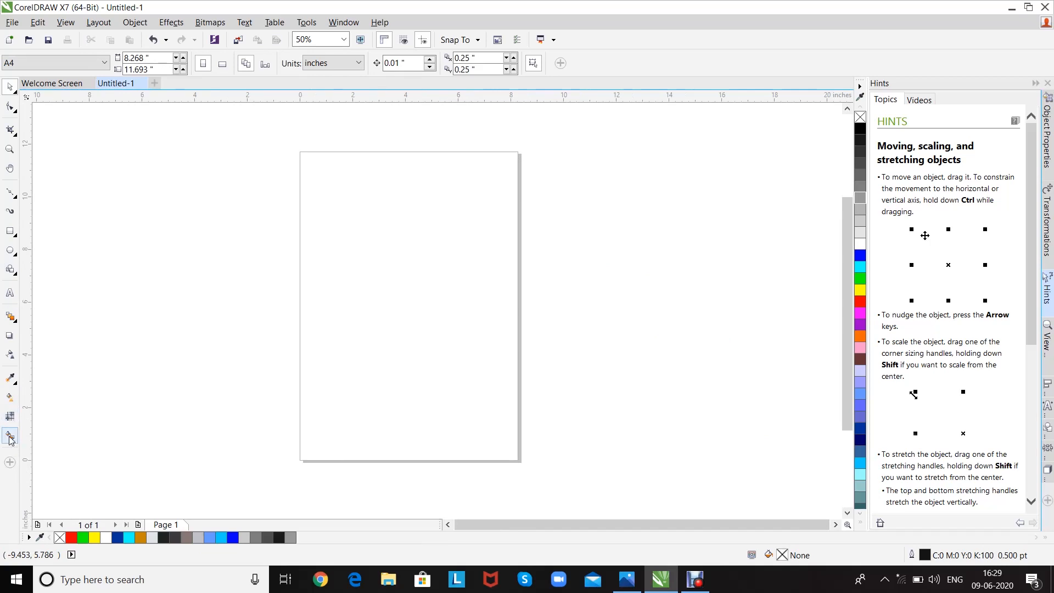
left_click(10, 270)
left_click(337, 63)
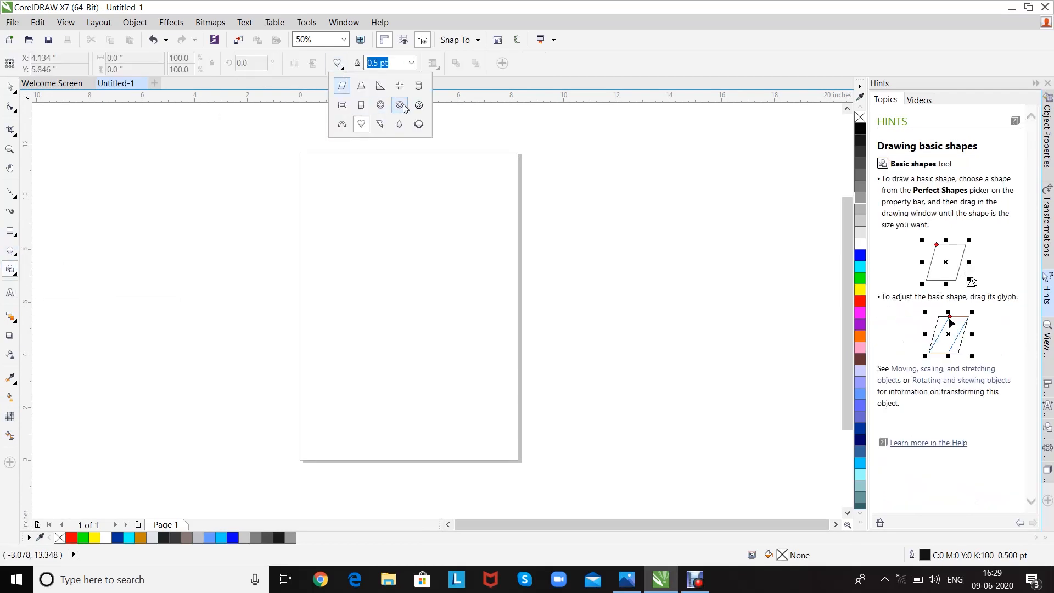
left_click(399, 85)
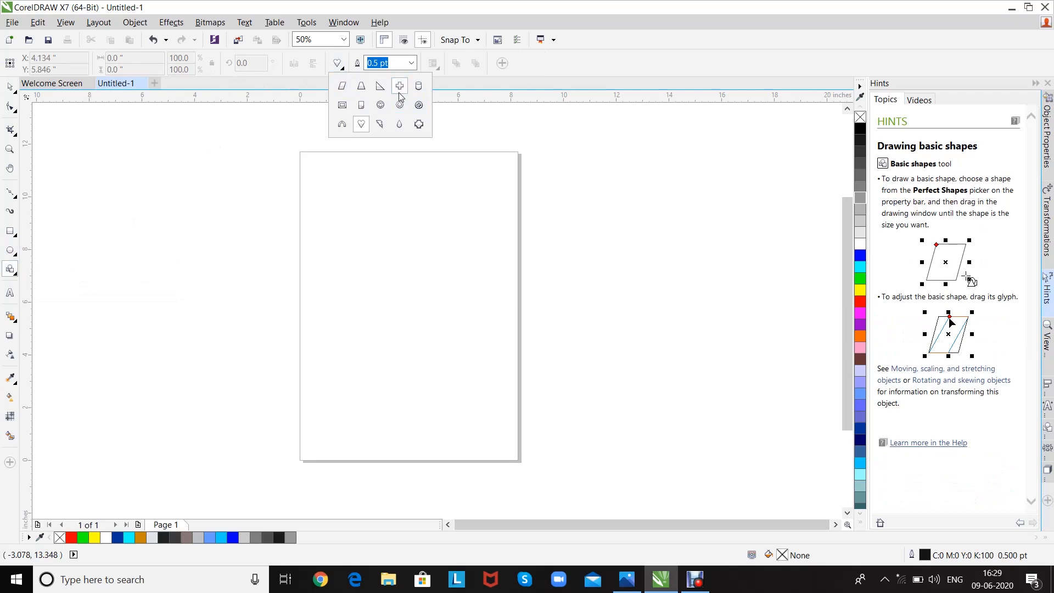
left_click_drag(352, 231, 501, 382)
key("space")
left_click(242, 384)
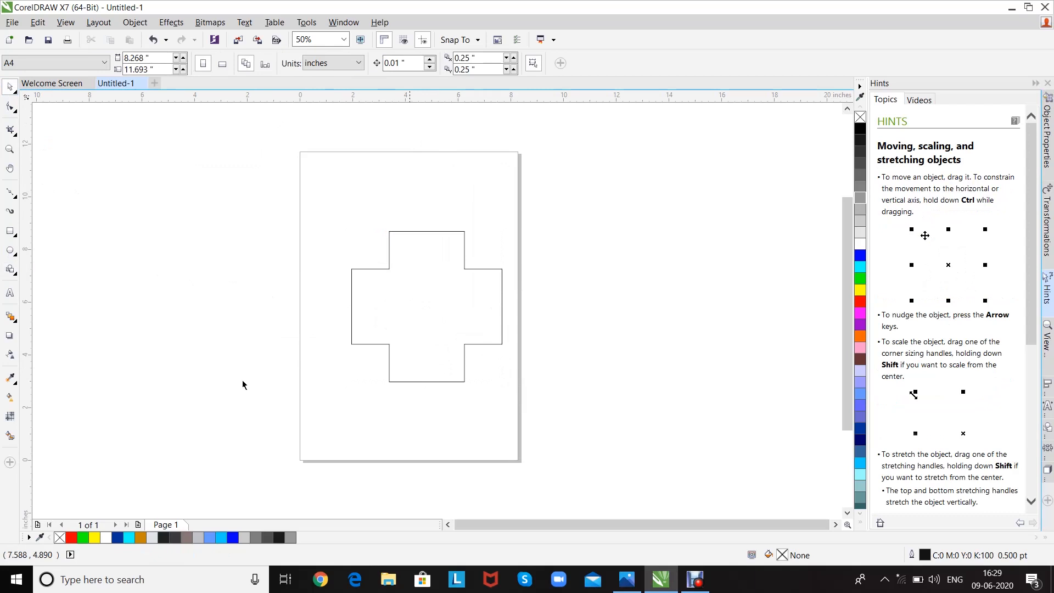
Step: Draw an S-shaped Bézier curve about 7.63 × 3.67 inches from the page's left edge across the cross, rising to the right
left_click(12, 192)
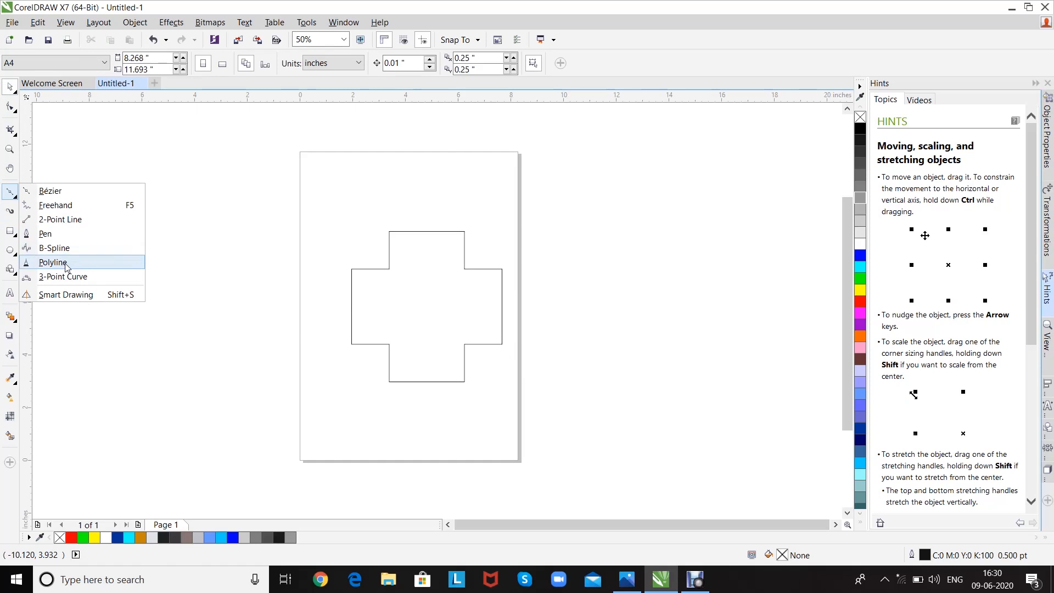
left_click(52, 191)
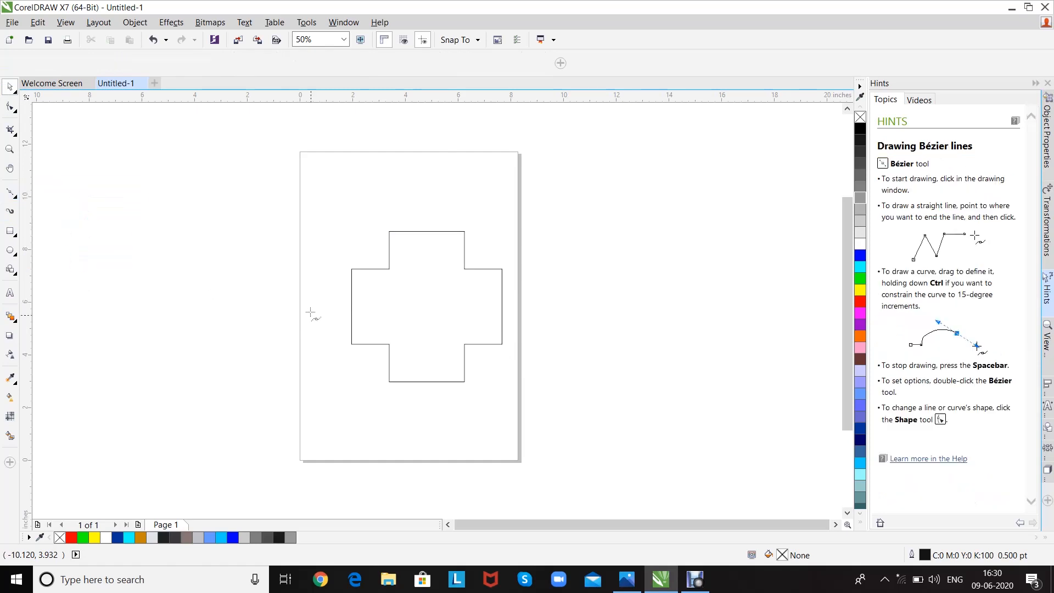
left_click_drag(406, 278, 480, 285)
left_click_drag(501, 224, 515, 212)
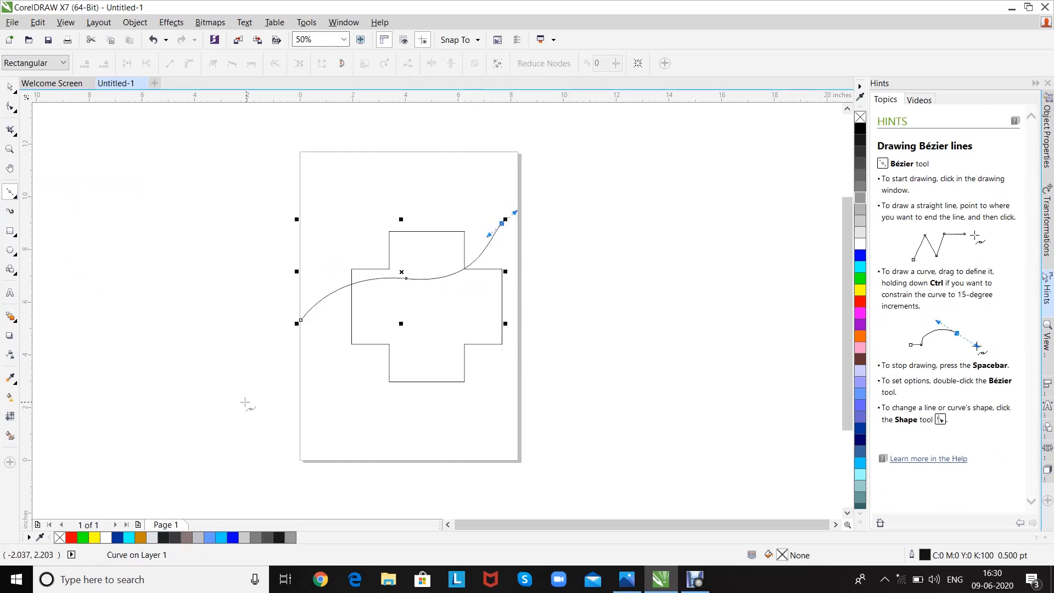
Step: Move the curve with the Pick tool so it is centred at about X 4.51, Y 6.28 inches, and deselect it
left_click(10, 86)
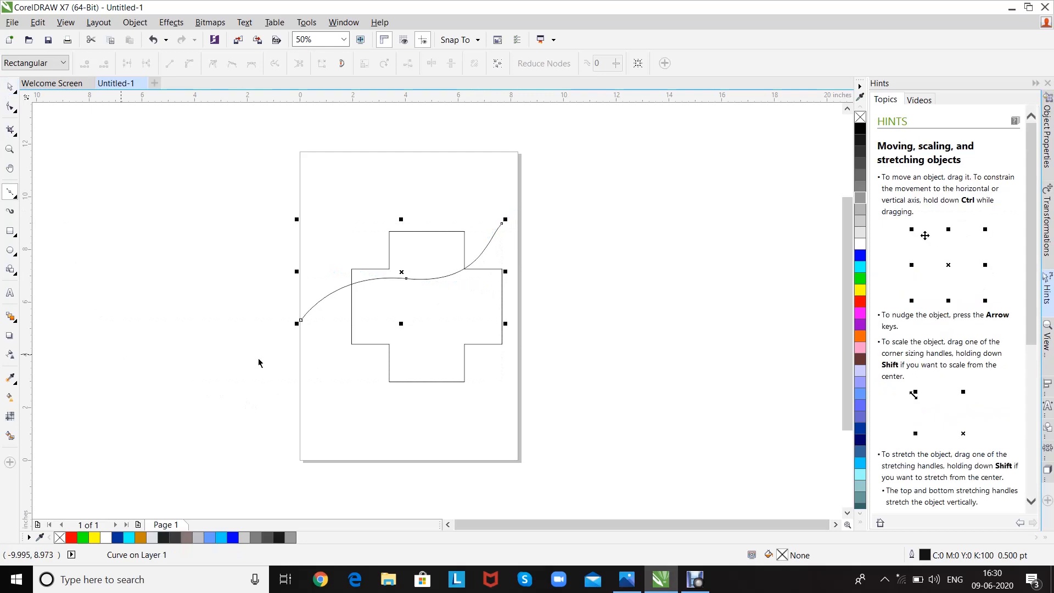
key("F10")
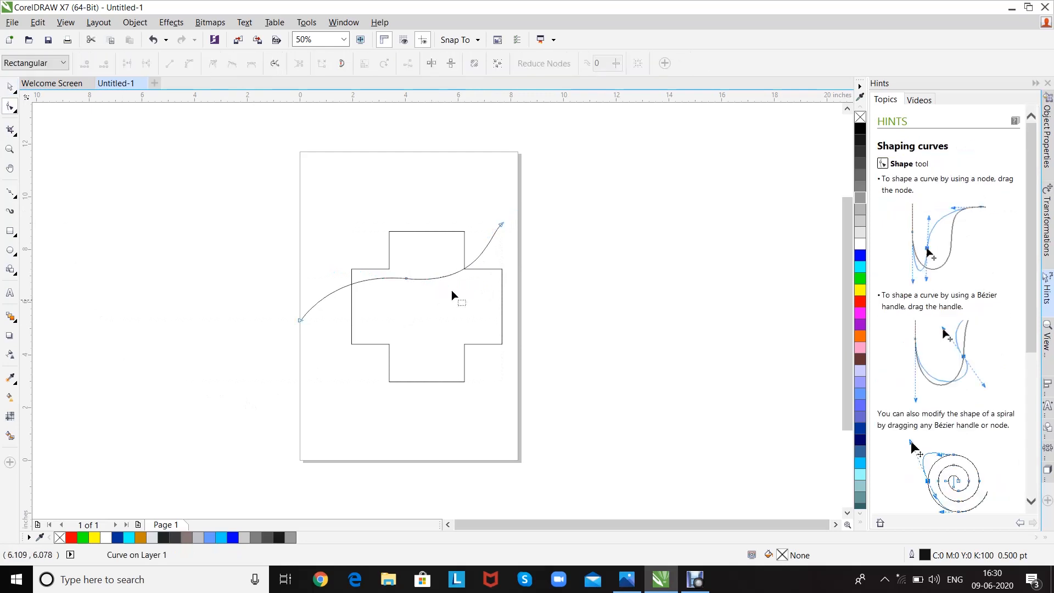
left_click(10, 87)
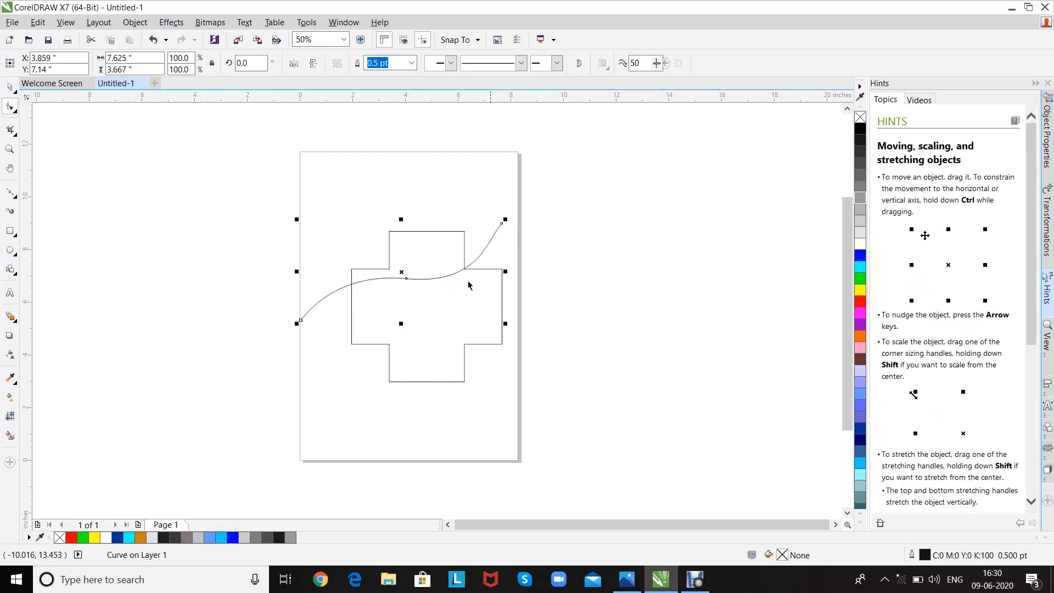
left_click_drag(444, 277, 462, 300)
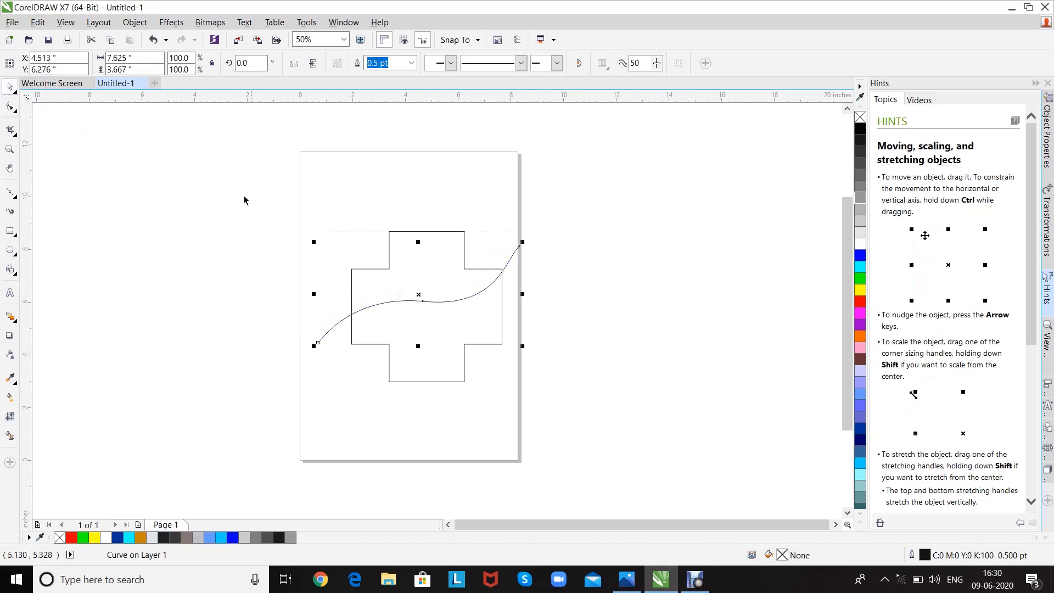
left_click(418, 311)
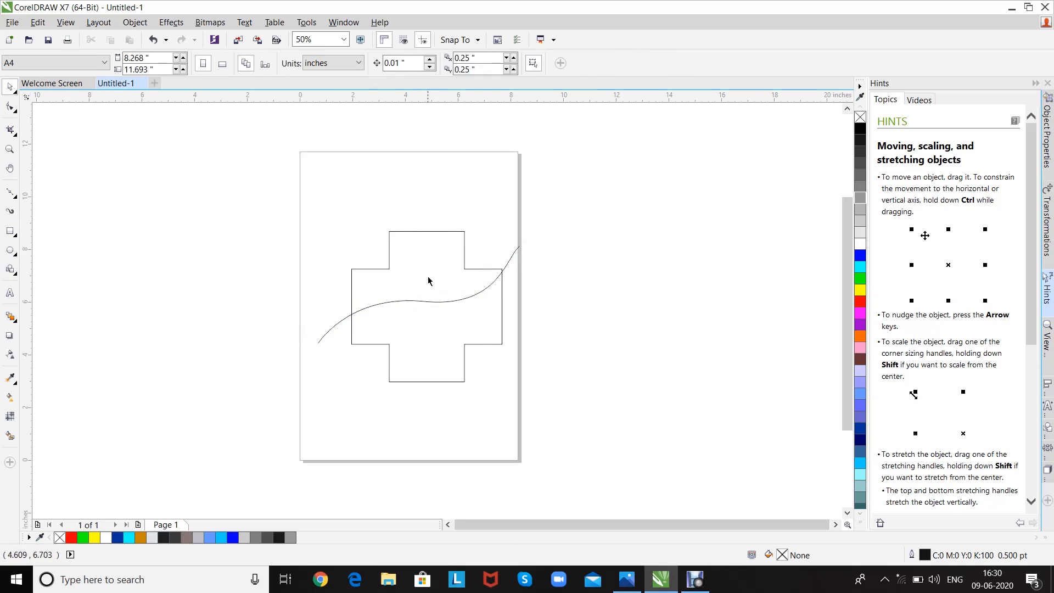
Step: Select the cross and fill it with red (#FF0000)
scroll(429, 280, "up", 2)
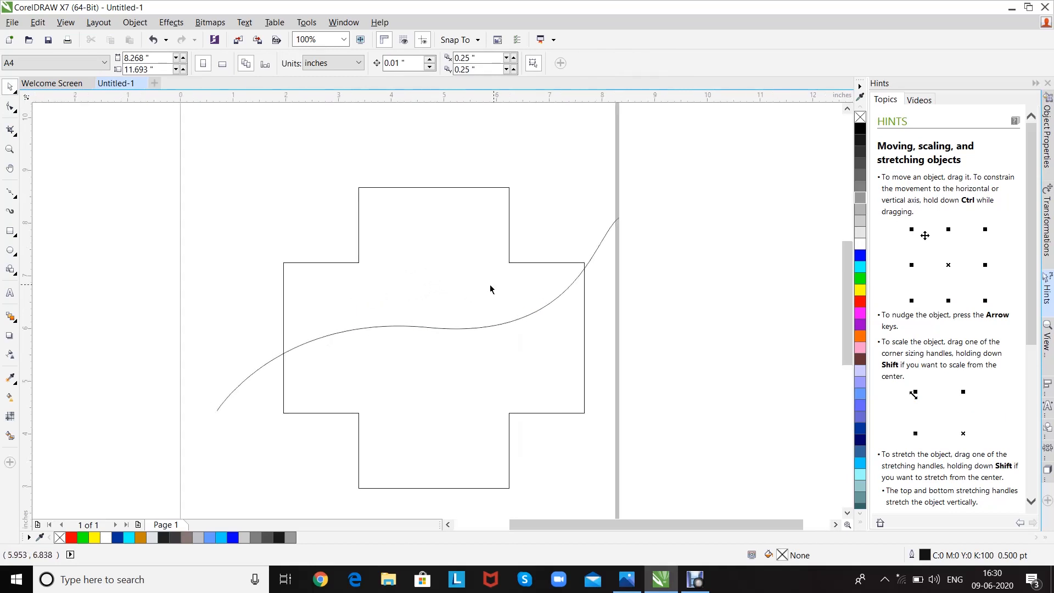
left_click(448, 255)
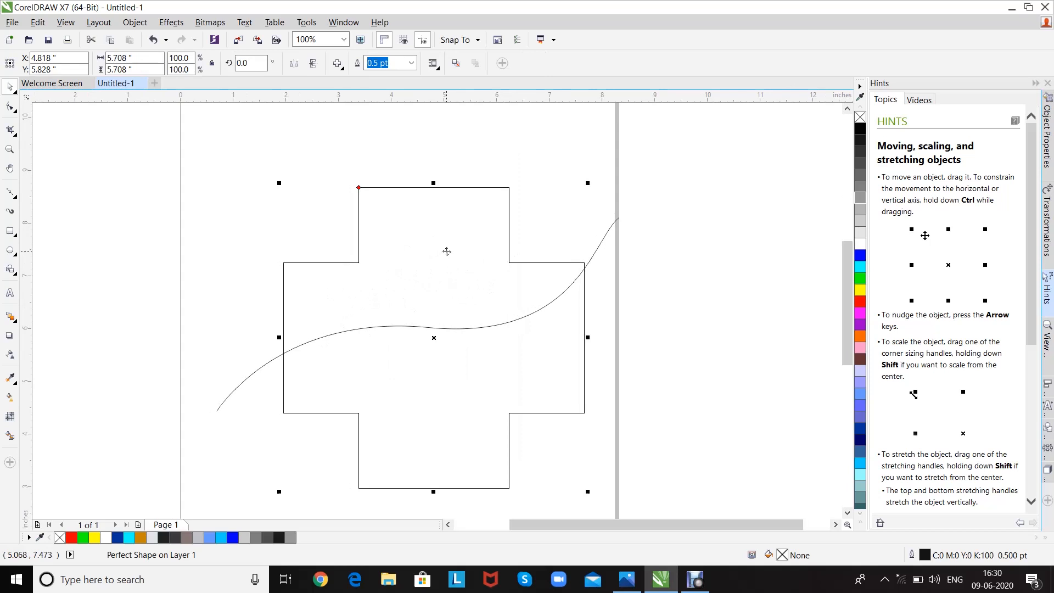
left_click(860, 302)
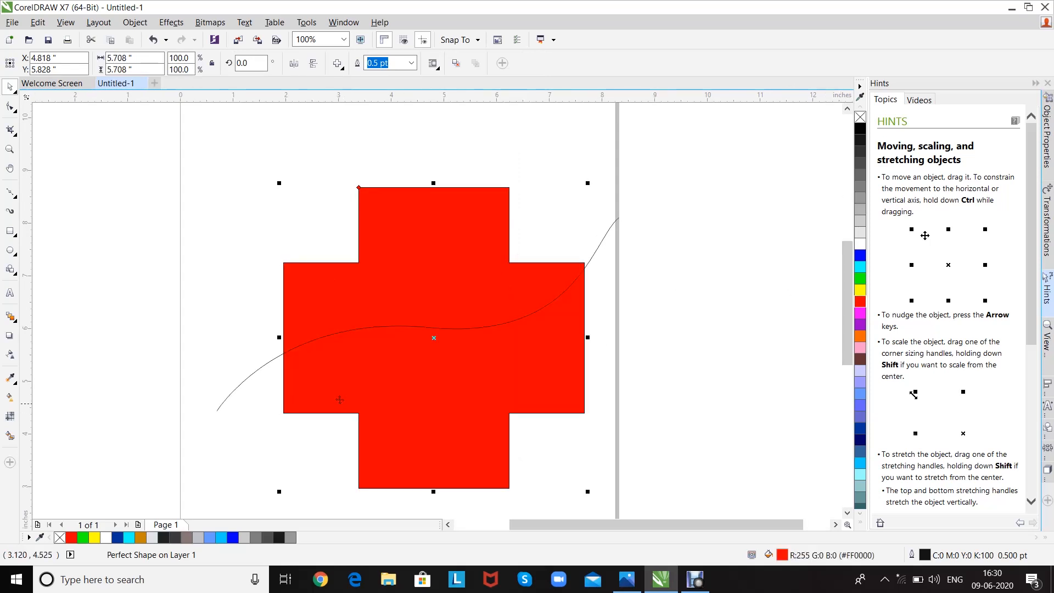
Step: Undo the cross's red fill and Smart Fill its area above the curve in blue-grey (C40 M20 Y0 K40) with a 0.567 pt red outline
key("ctrl+z")
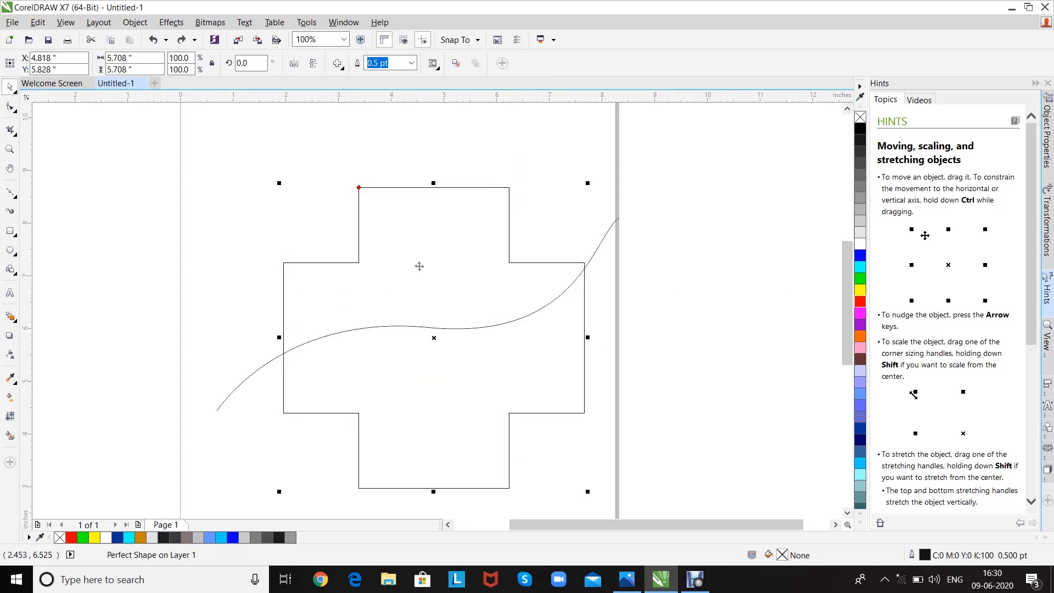
left_click(106, 410)
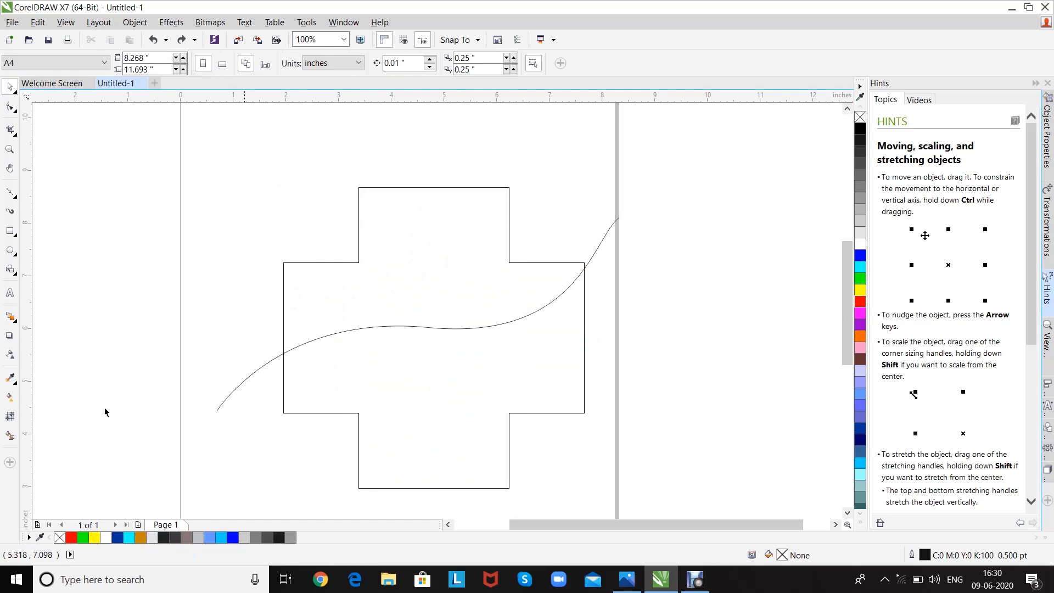
left_click(10, 437)
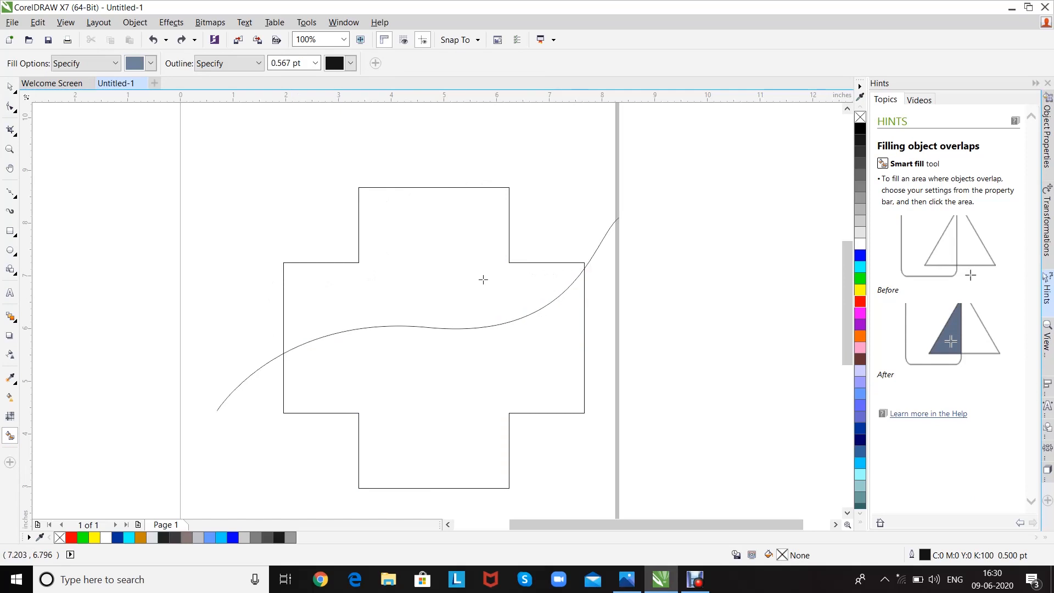
left_click(351, 64)
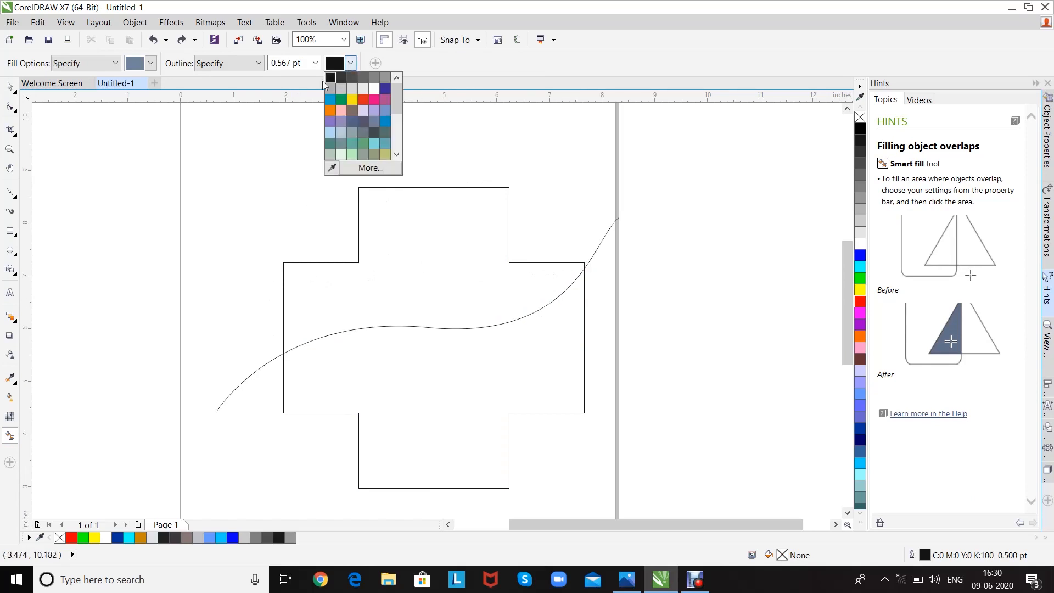
left_click(367, 104)
left_click(403, 268)
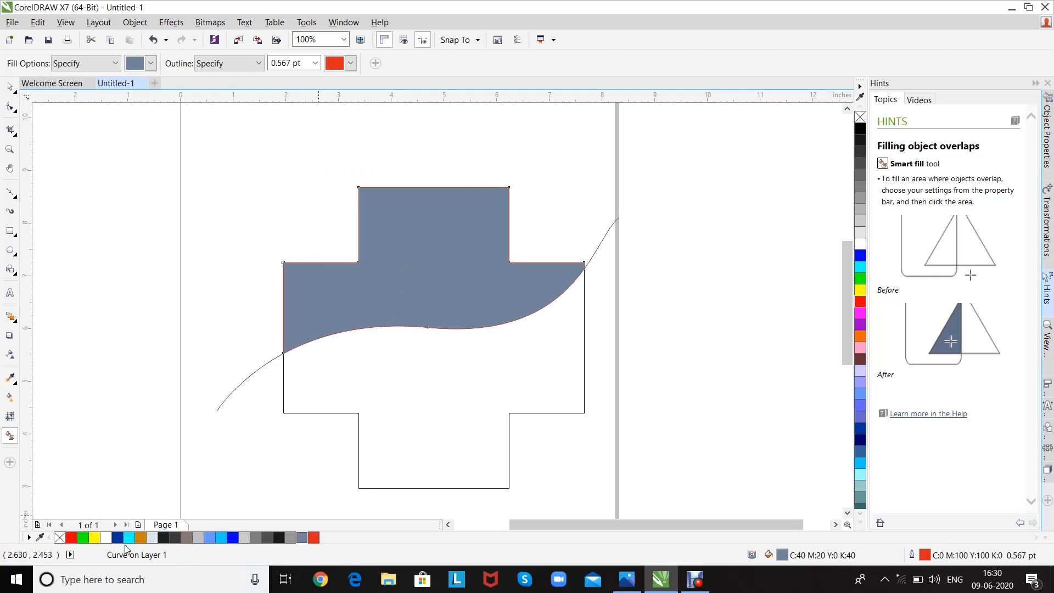
Step: Set the Smart Fill colour to red (C0 M100 Y100 K0) and fill the cross's area above the curve again
left_click(351, 63)
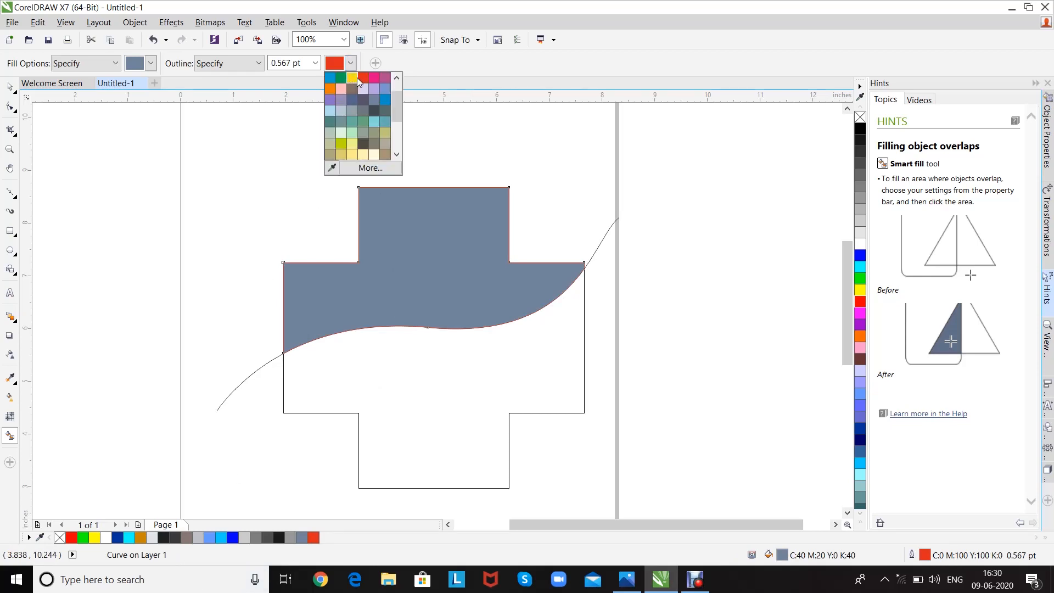
left_click(151, 63)
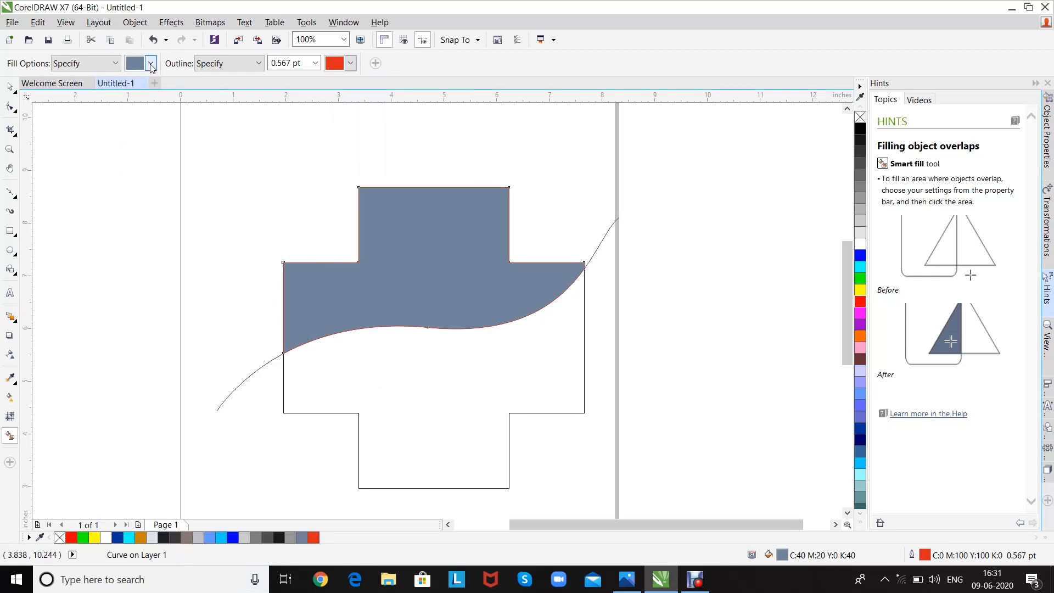
left_click(151, 63)
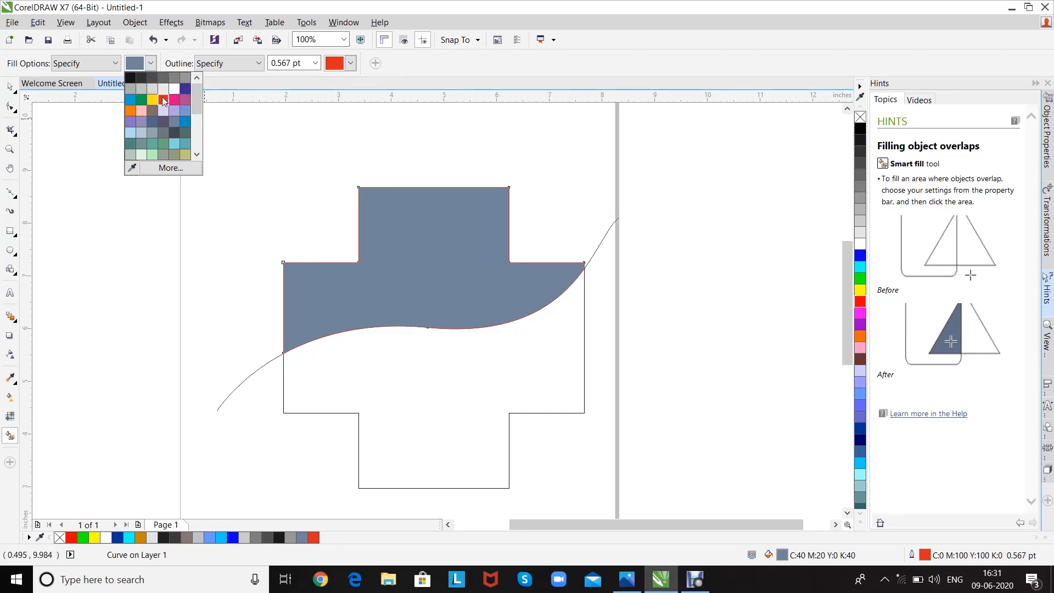
left_click(163, 98)
left_click(430, 236)
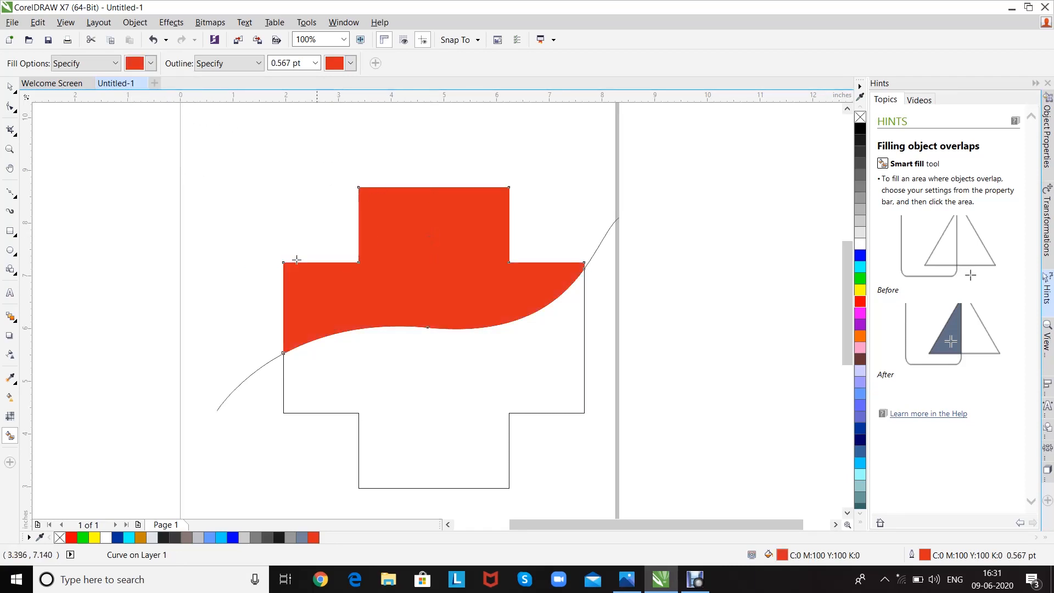
Step: Smart Fill the cross's area below the curve in blue (C100 M0 Y0 K0) with a black outline
left_click(350, 63)
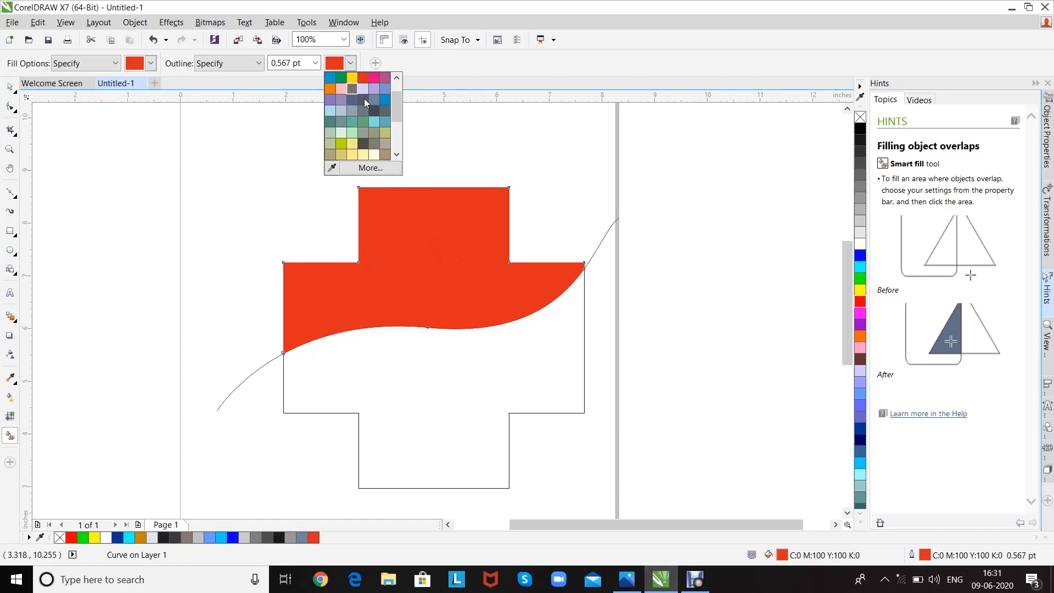
scroll(396, 135, "down", 3)
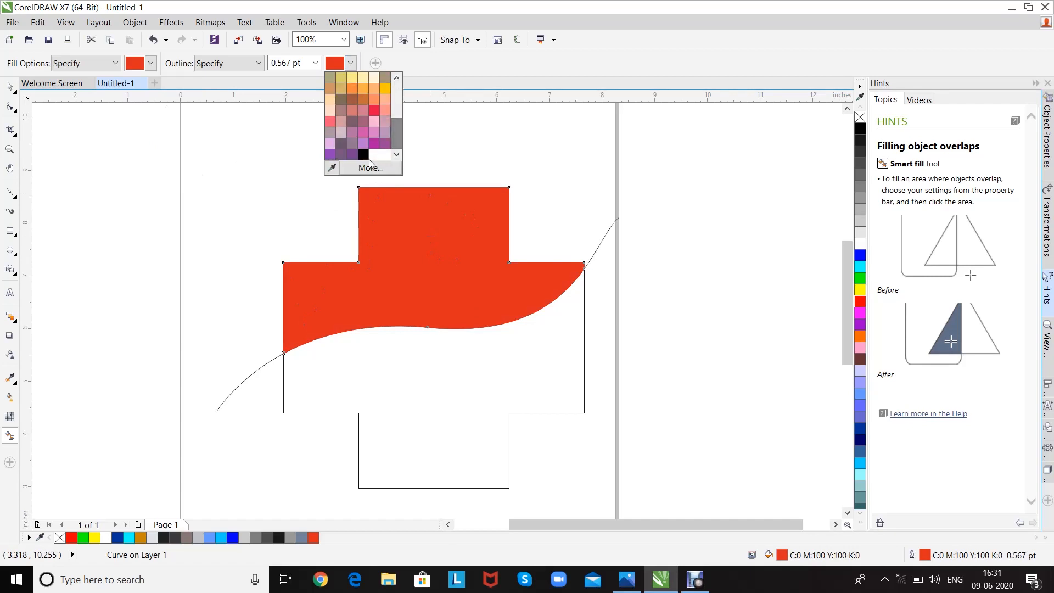
left_click(364, 156)
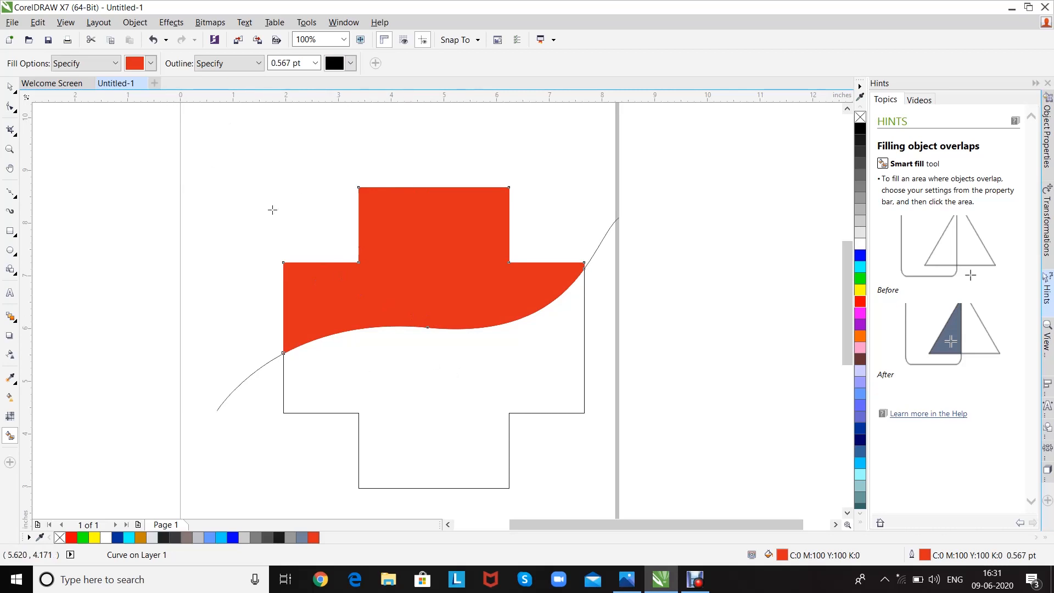
left_click(151, 64)
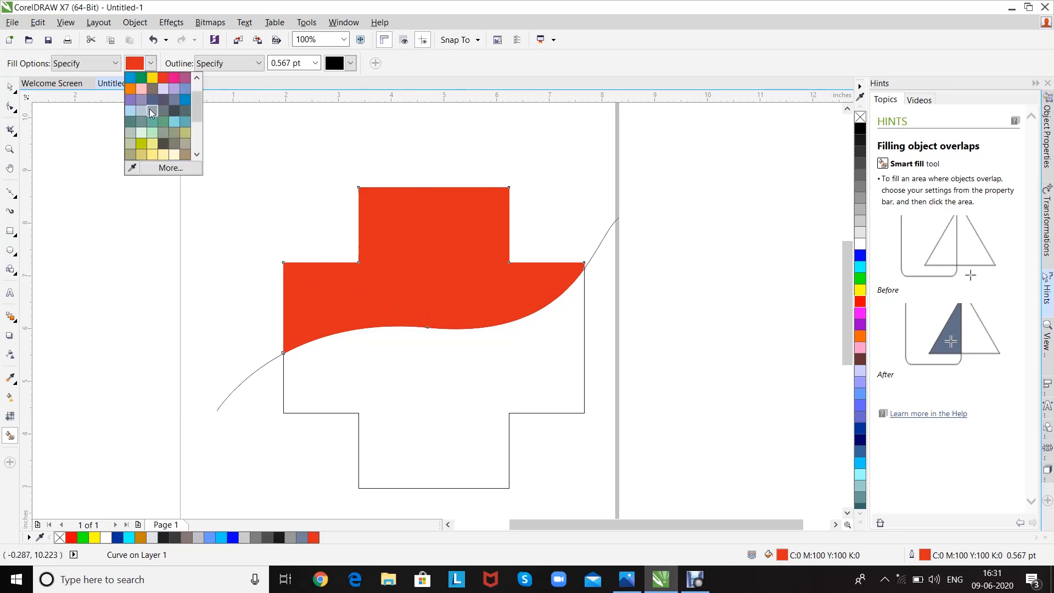
left_click(131, 78)
left_click(440, 405)
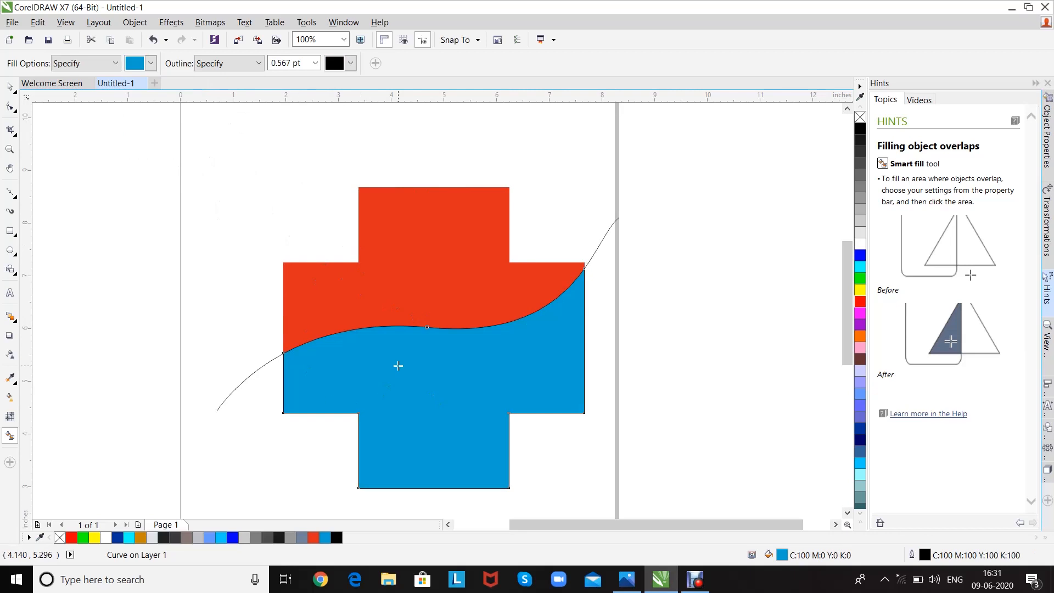
Step: Delete the S-shaped curve that crosses the filled cross
left_click(10, 86)
left_click(201, 356)
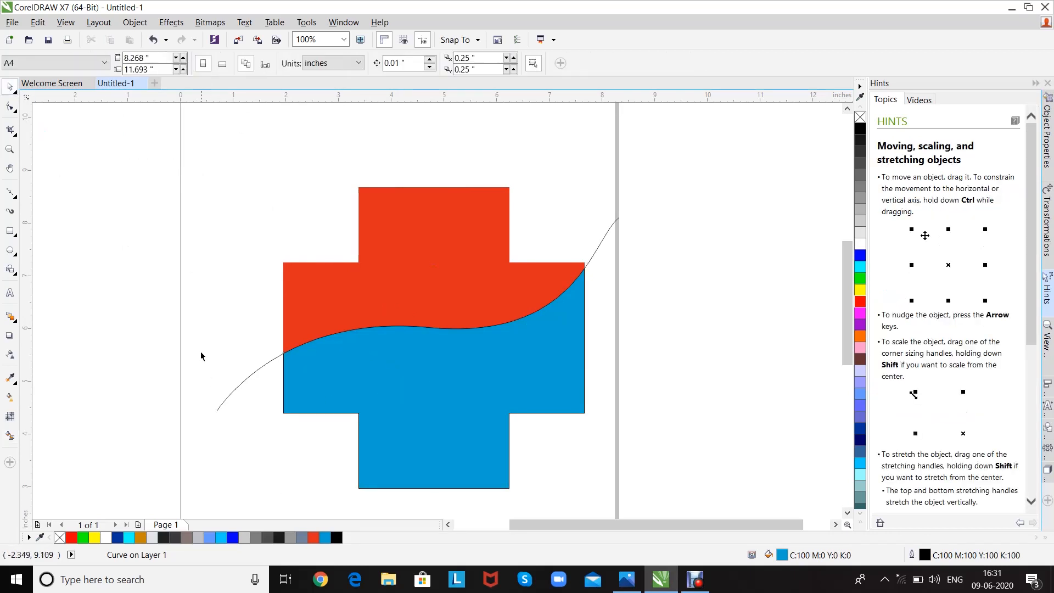
left_click(233, 393)
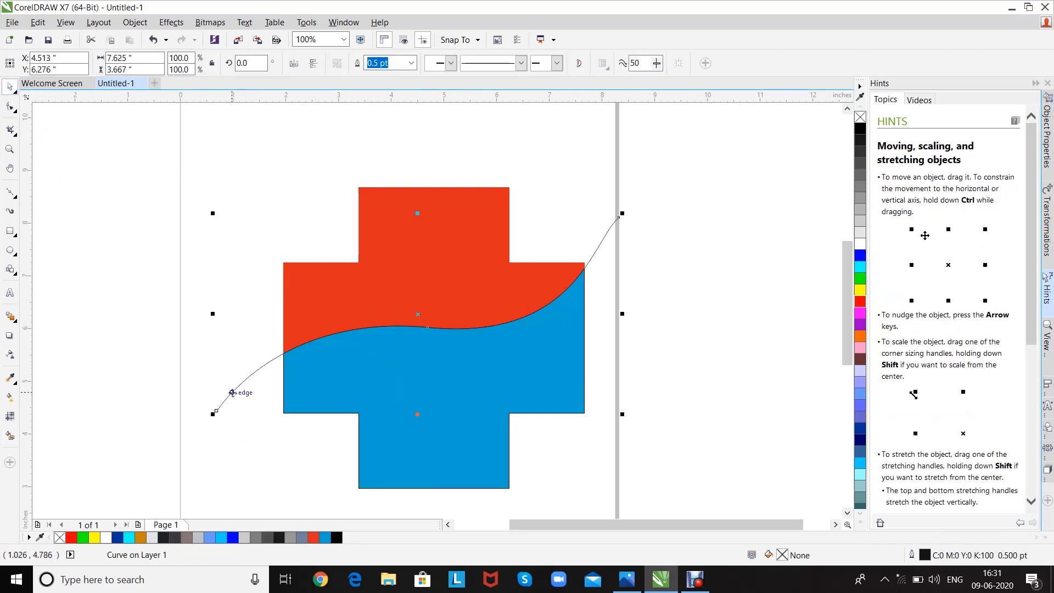
key("Delete")
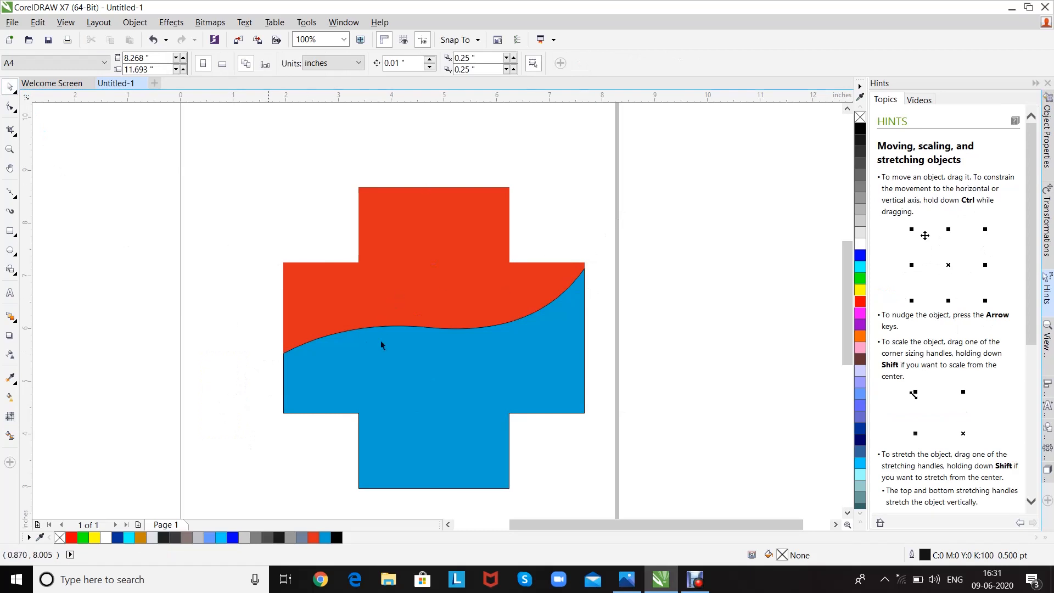
Step: Move the red piece to the cross's left, the blue-grey piece to its upper right, and the blue piece to about X 5.87, Y 5.31 inches
left_click_drag(417, 292, 223, 262)
left_click_drag(417, 236, 607, 151)
left_click_drag(414, 377, 470, 365)
scroll(469, 365, "down", 1)
scroll(456, 378, "up", 1)
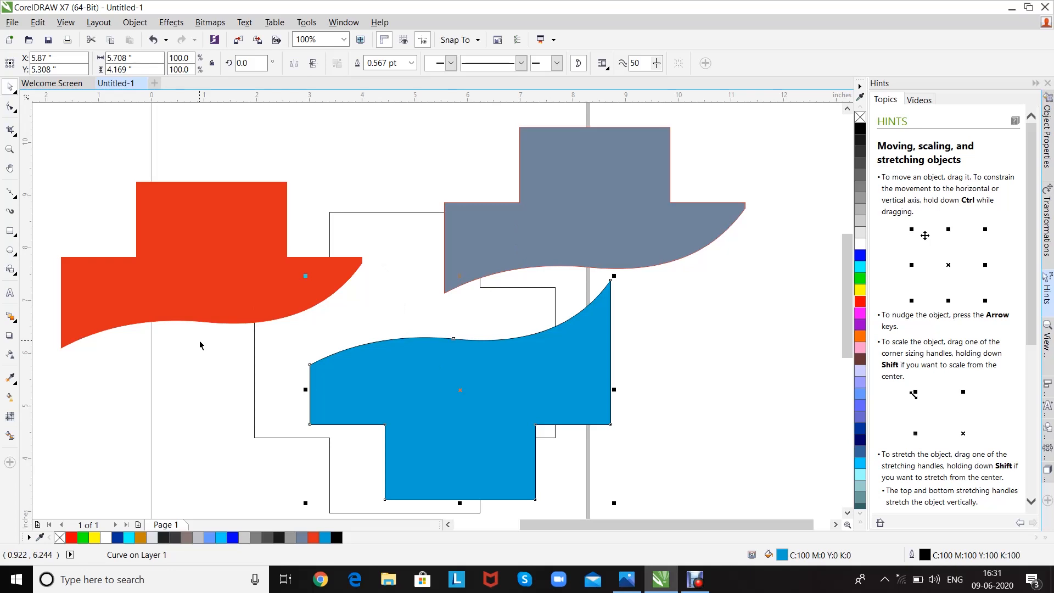
Step: Activate the Smart Fill tool and examine its available fill options
left_click(10, 436)
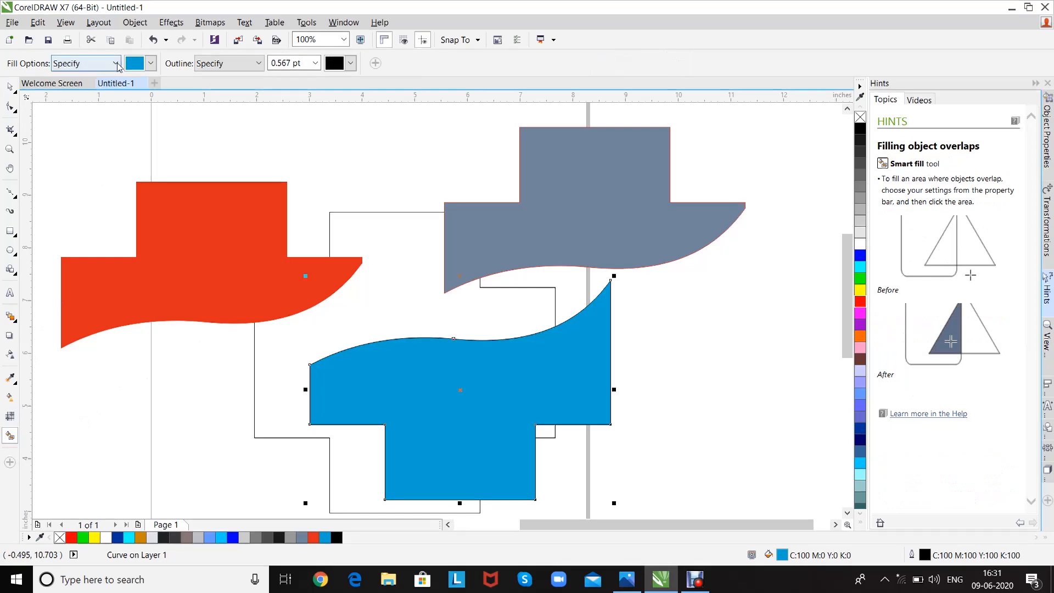
left_click(113, 63)
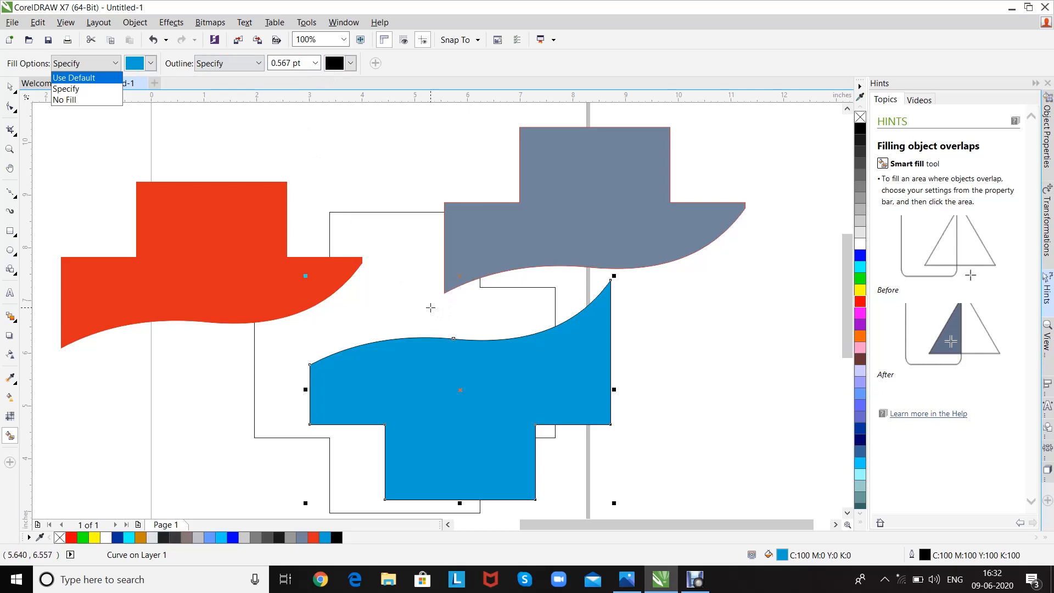
left_click_drag(427, 307, 442, 292)
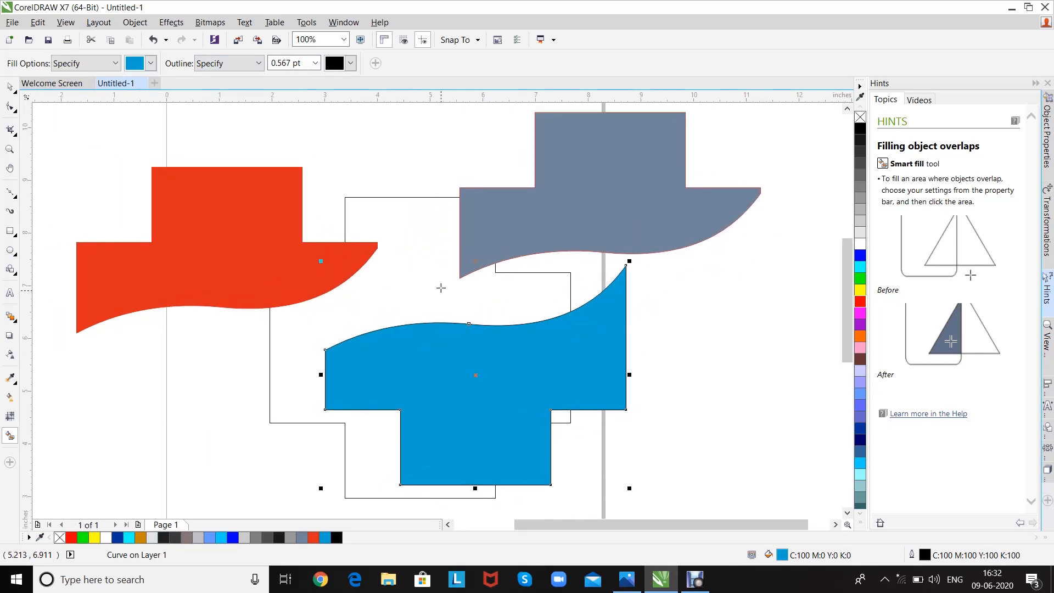